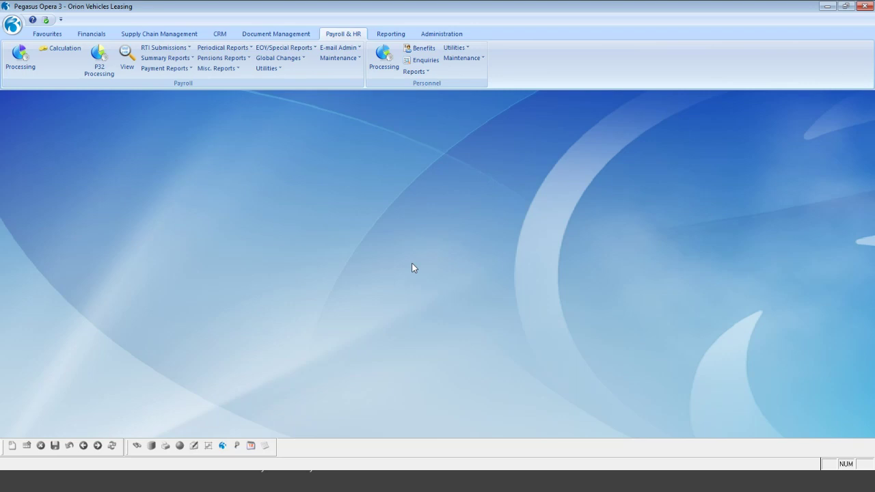
Step: Review the existing payroll groups in Maintenance > Group Details, then close it
click(334, 59)
click(344, 129)
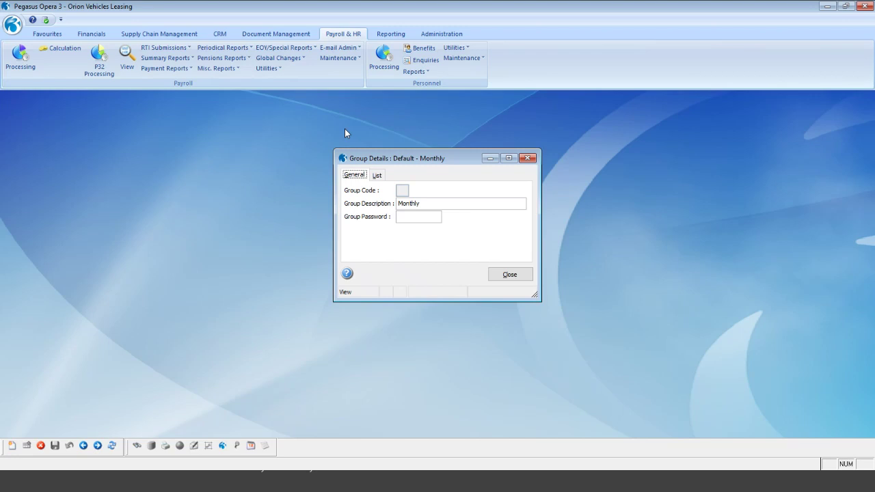
click(522, 277)
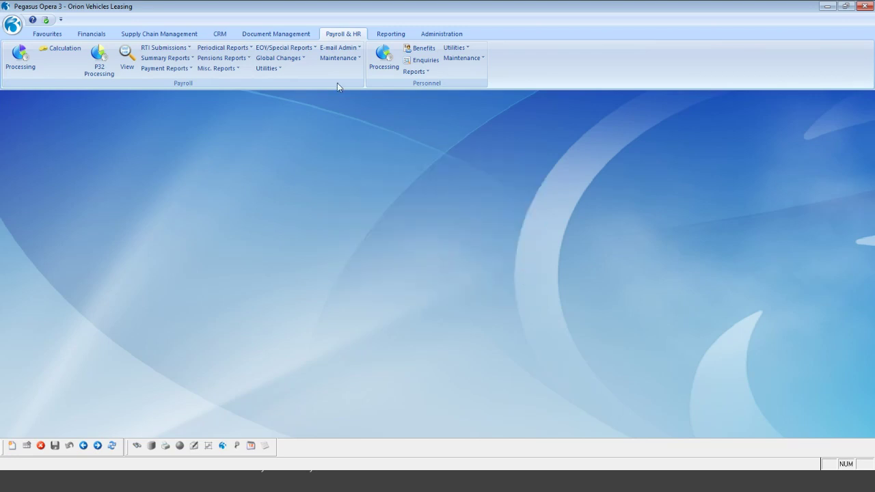
Step: Check the group choices offered by payroll Processing, then cancel back out
click(21, 60)
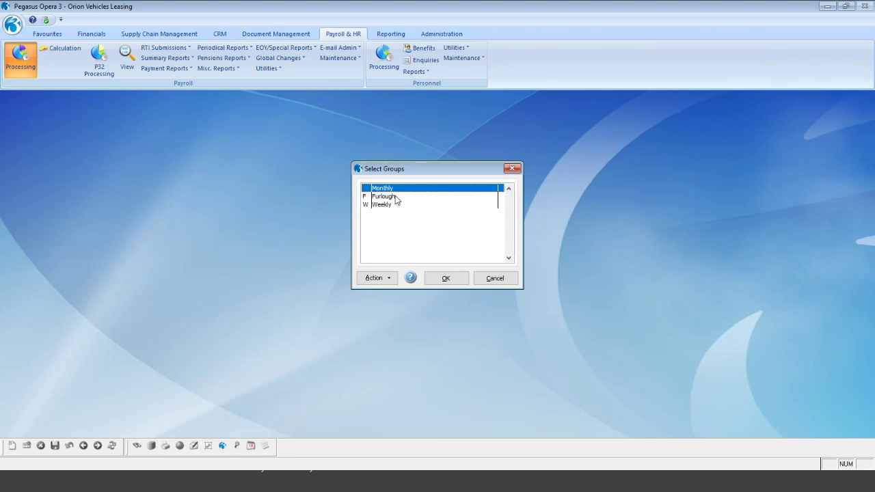
click(493, 278)
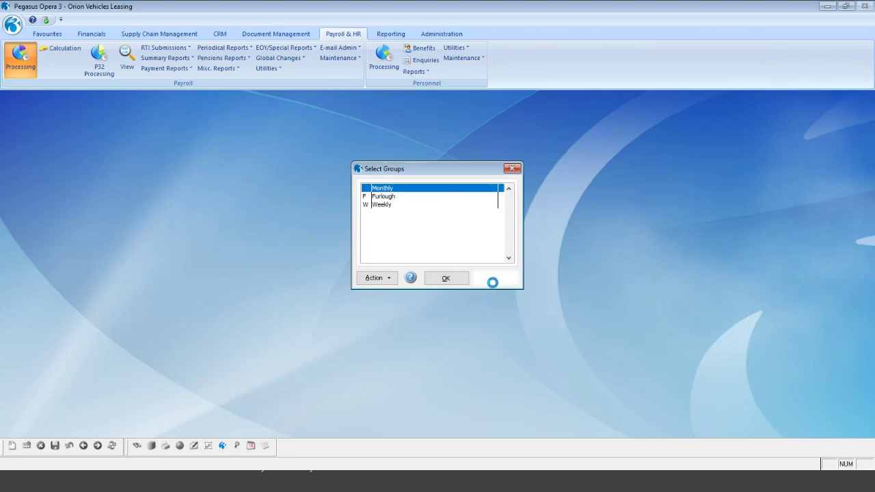
click(327, 57)
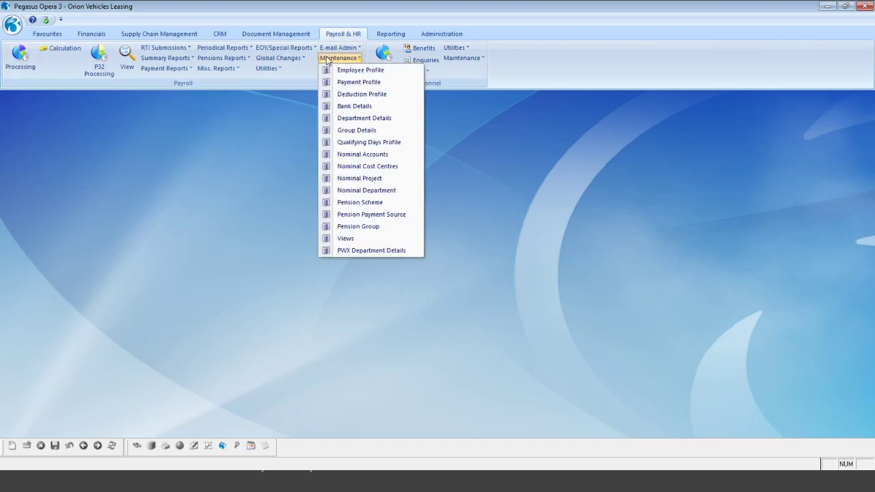
Step: List the Monthly, Furlough and Weekly groups in Group Details, then start a new group record
click(369, 131)
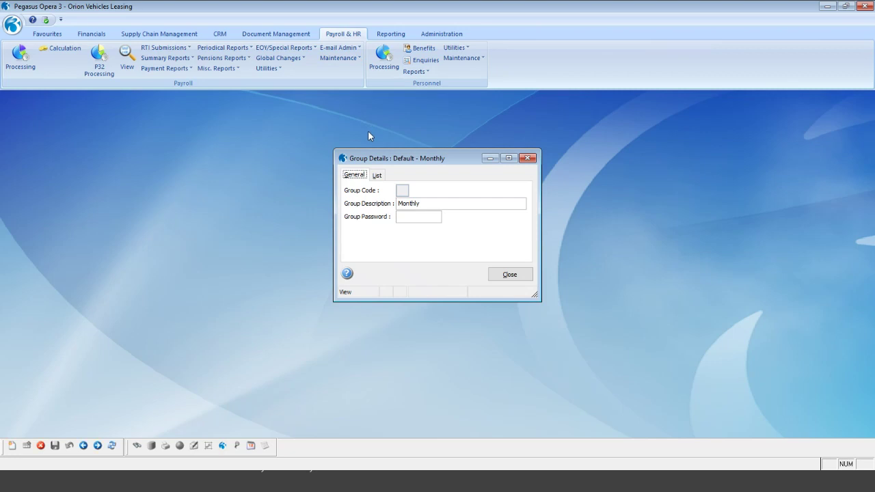
click(377, 175)
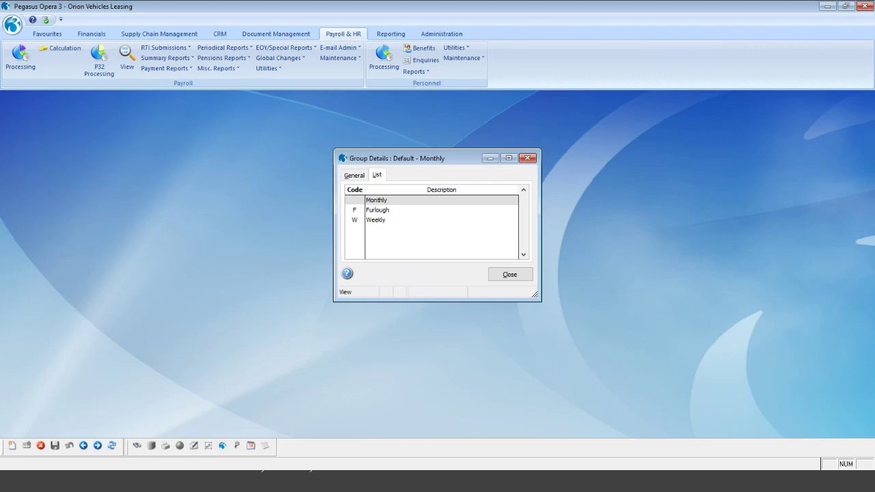
click(12, 445)
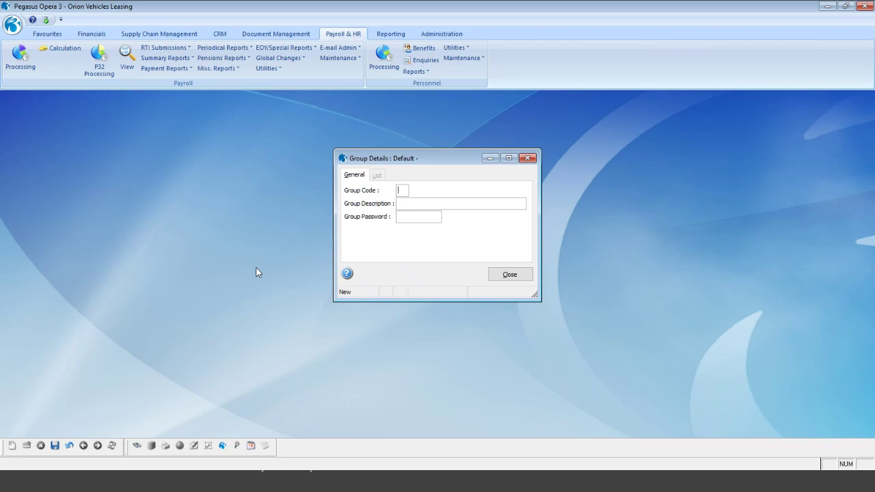
Step: Enter group code G with the description 'Furlough Weekly'
text(Gf)
key(Caps_Lock)
text(URLOUGH)
key(BackSpace)
key(BackSpace)
key(BackSpace)
key(BackSpace)
key(BackSpace)
key(BackSpace)
key(BackSpace)
key(BackSpace)
text(F)
key(Caps_Lock)
text(urlough)
key(Caps_Lock)
text(W)
key(Caps_Lock)
text(eekly)
Step: Save the new group, give it a password, and close Group Details
click(58, 445)
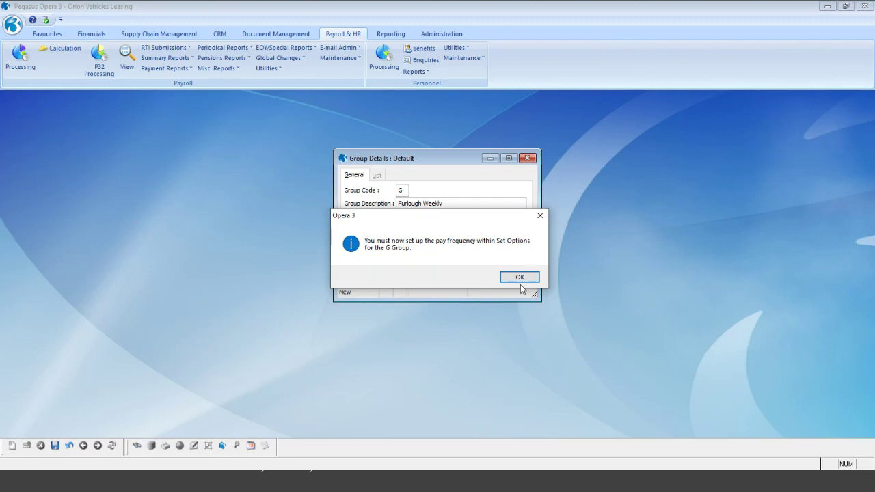
click(519, 277)
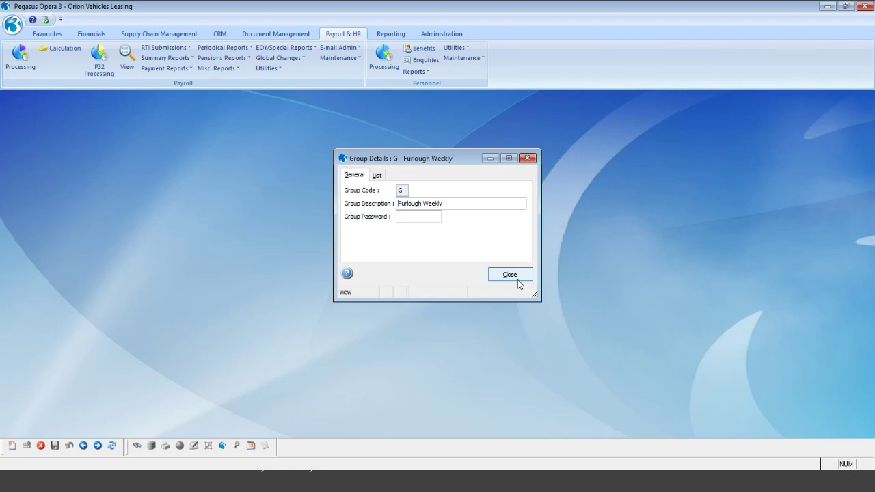
text(***)
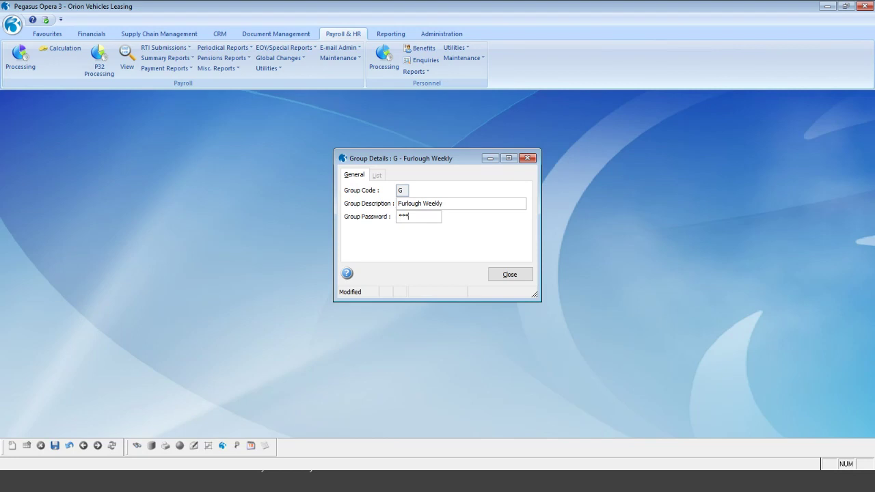
click(54, 445)
click(511, 275)
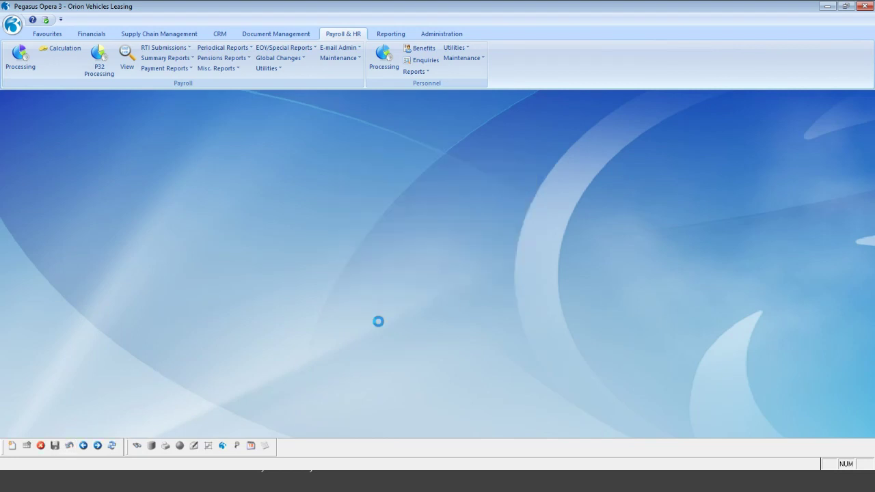
Step: Open Set Options for the Furlough Weekly group, dismissing both warnings and entering the group password
click(267, 69)
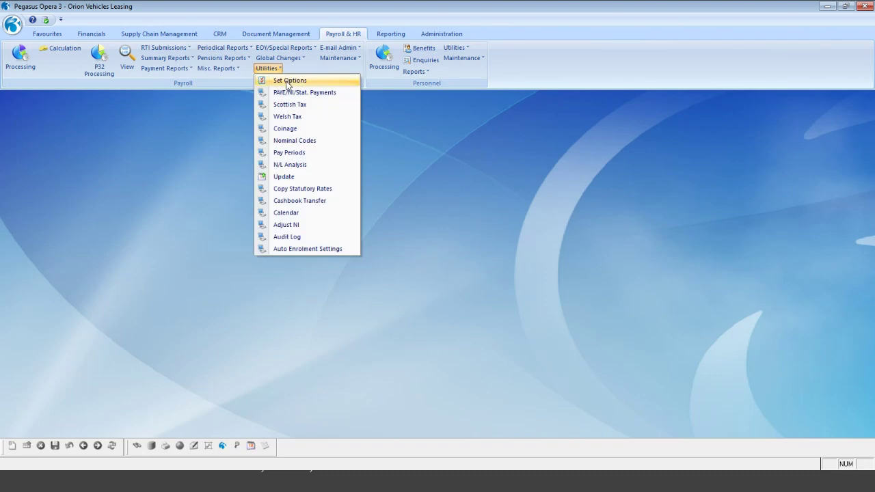
click(290, 83)
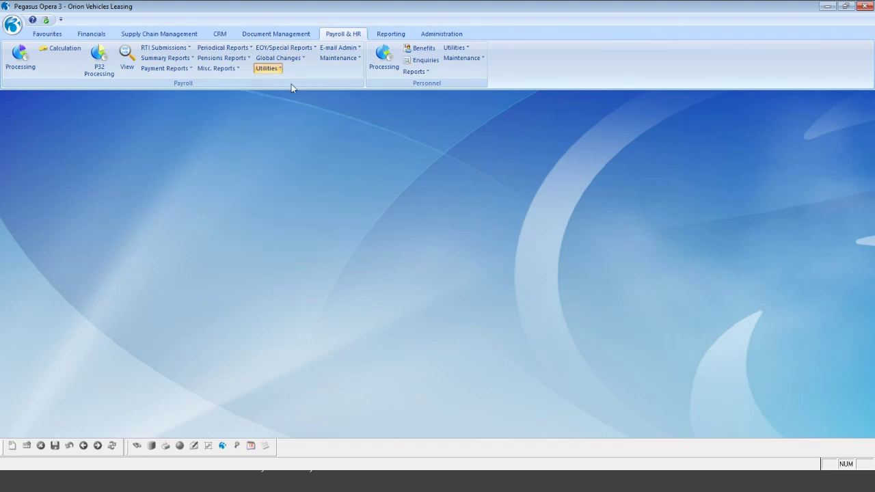
click(523, 277)
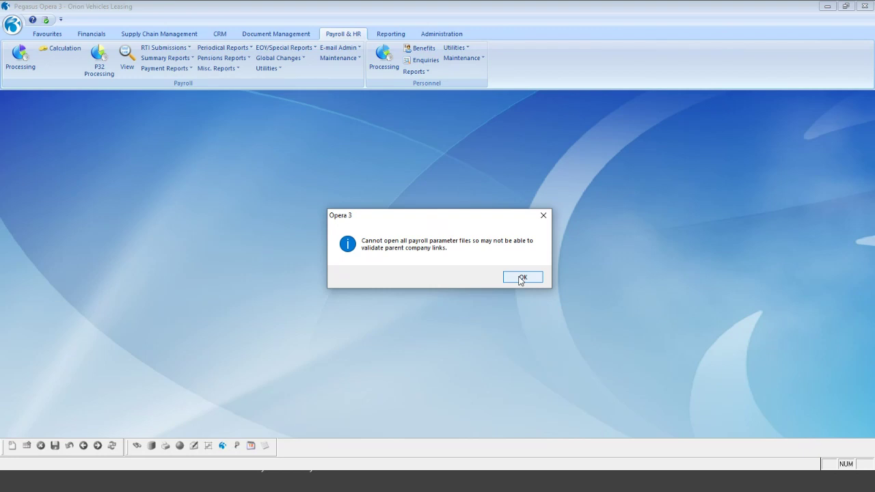
click(522, 278)
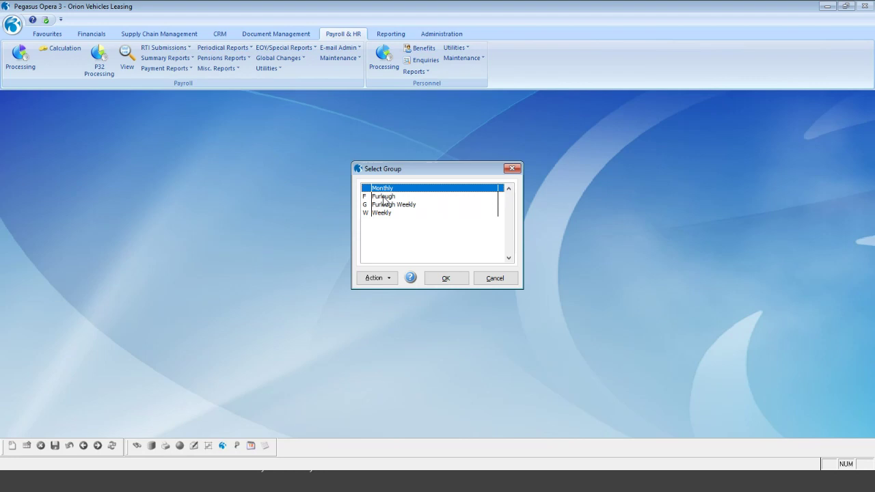
click(404, 205)
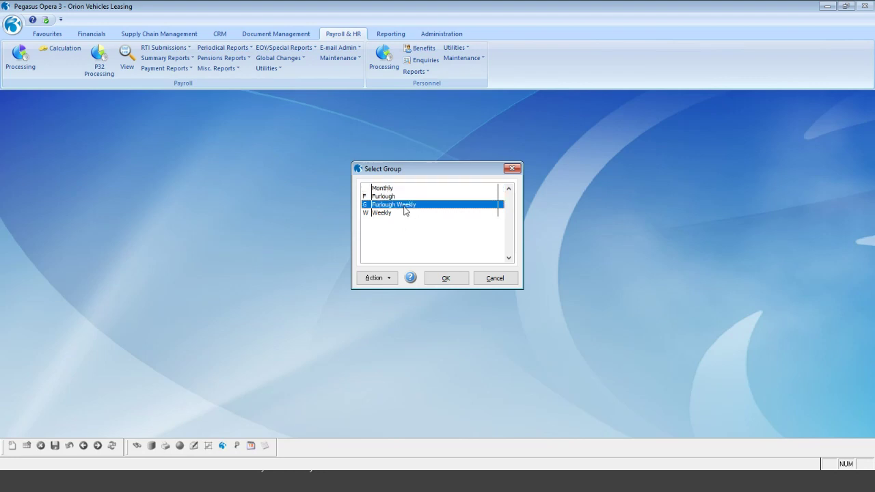
click(445, 278)
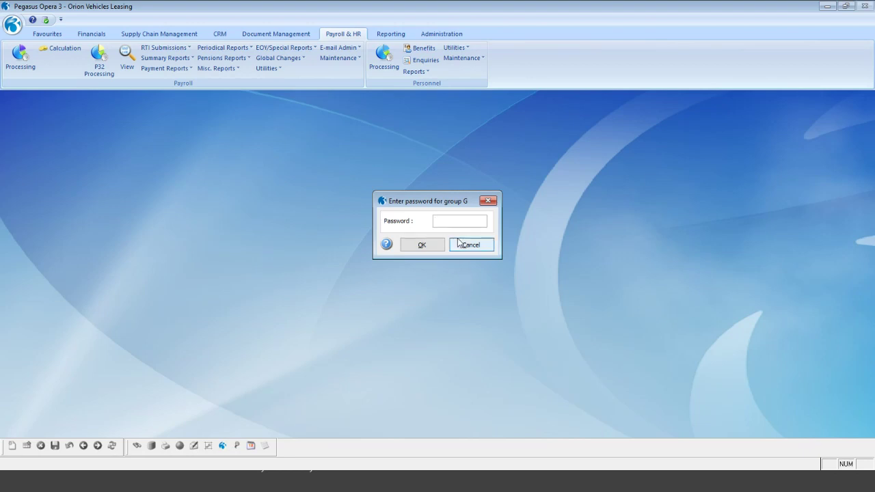
text(***)
click(424, 242)
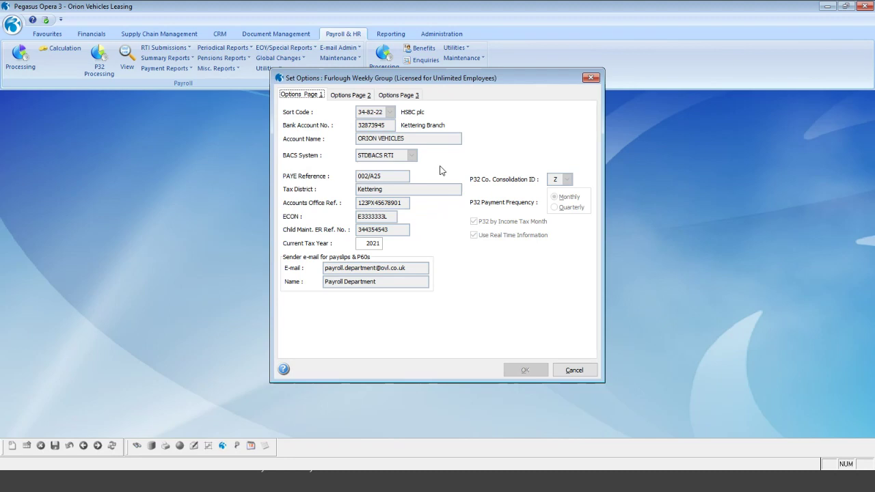
Step: Set the Furlough Weekly pay period to W (Weekly) on options page 3 and save
click(395, 96)
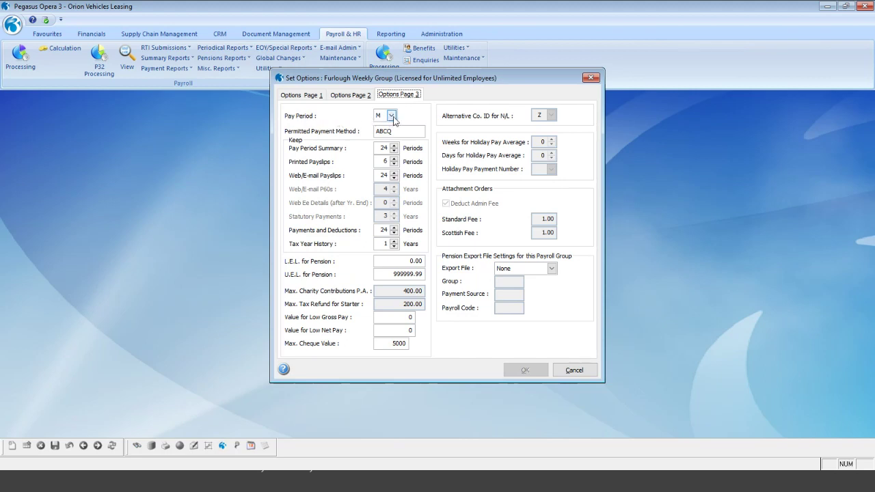
click(392, 116)
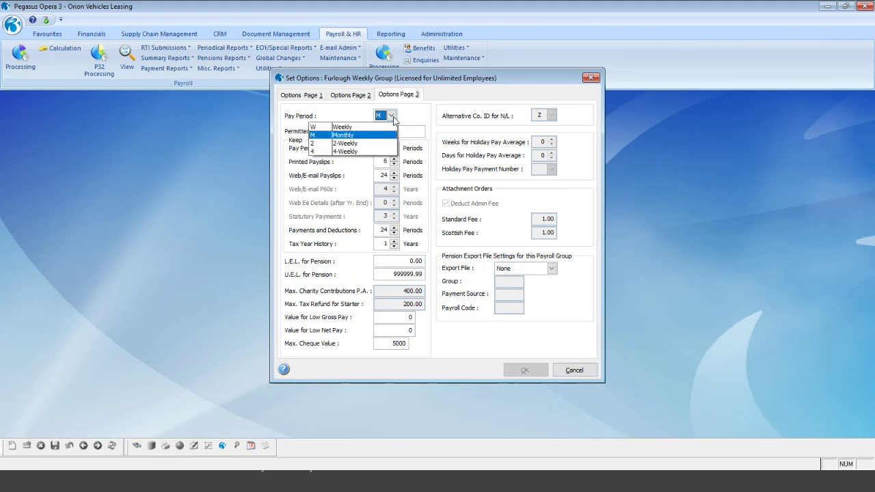
click(350, 129)
click(523, 369)
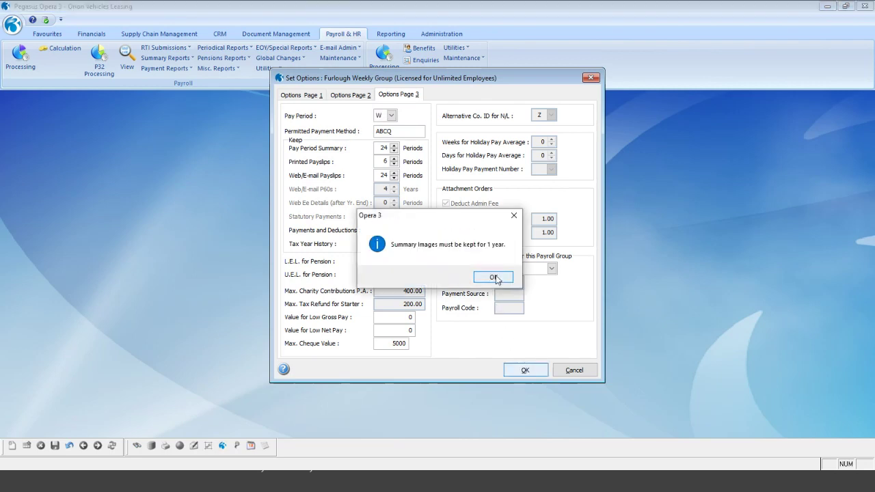
click(497, 279)
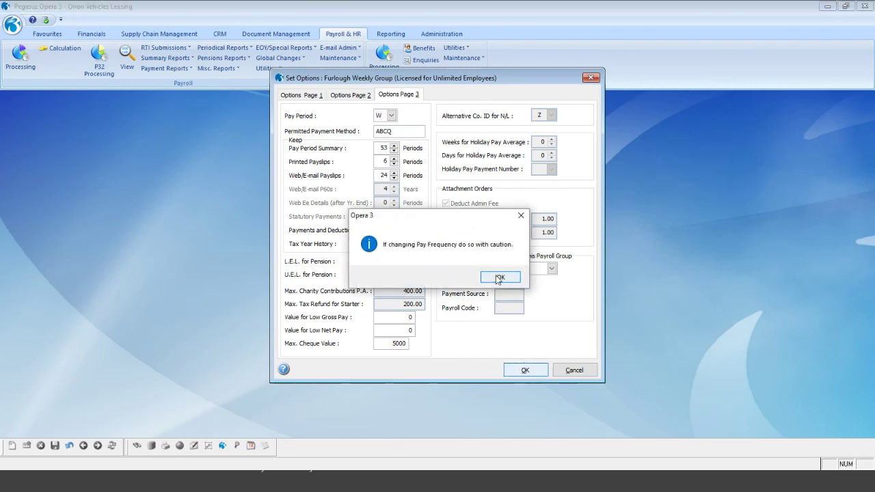
click(498, 278)
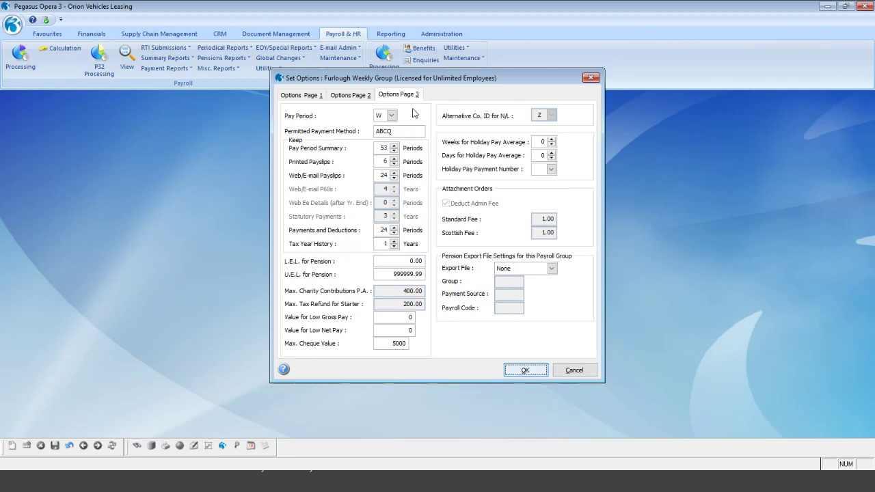
click(539, 372)
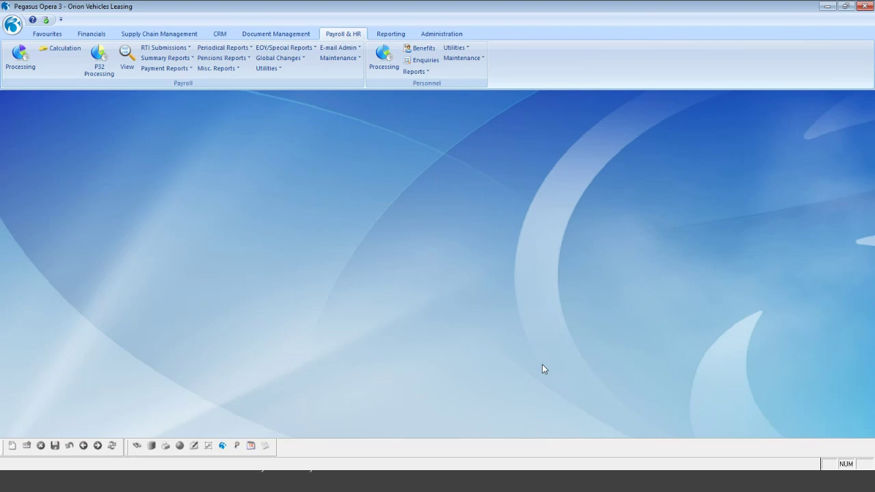
click(268, 68)
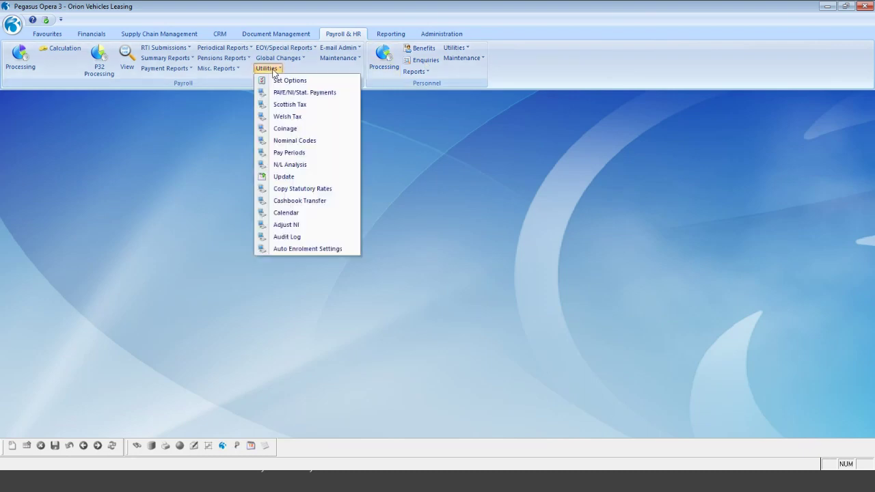
click(292, 212)
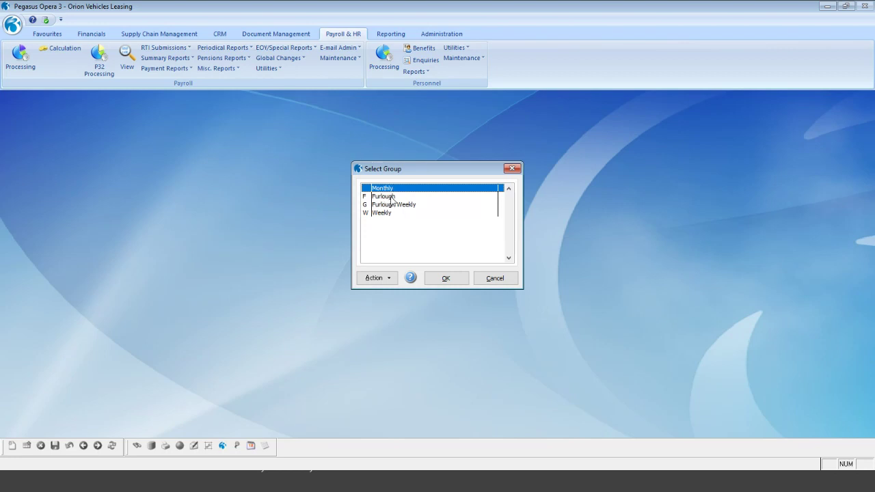
click(386, 214)
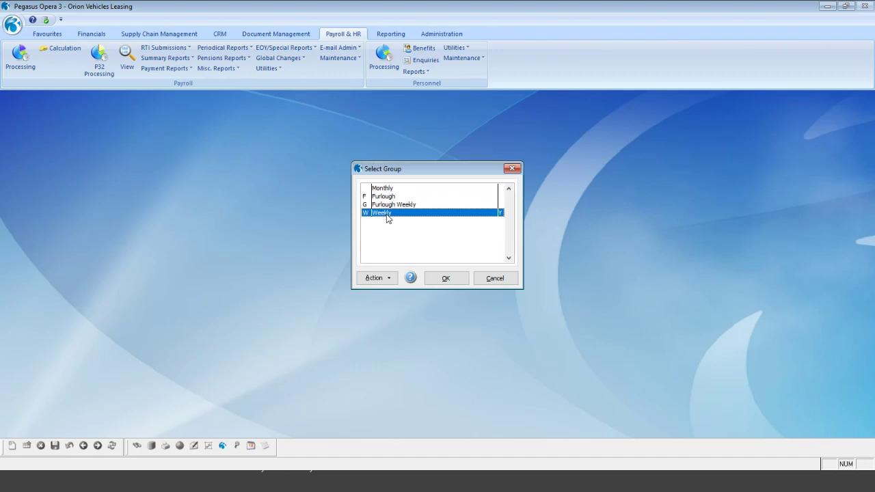
click(445, 278)
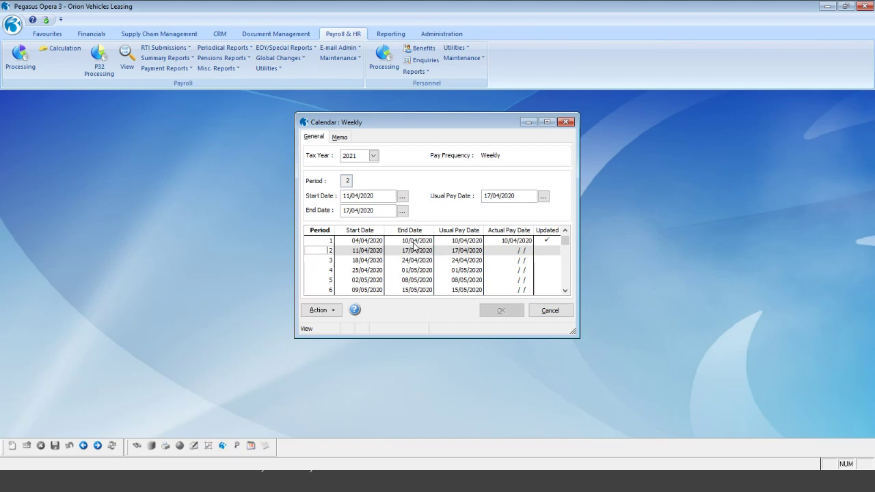
click(552, 312)
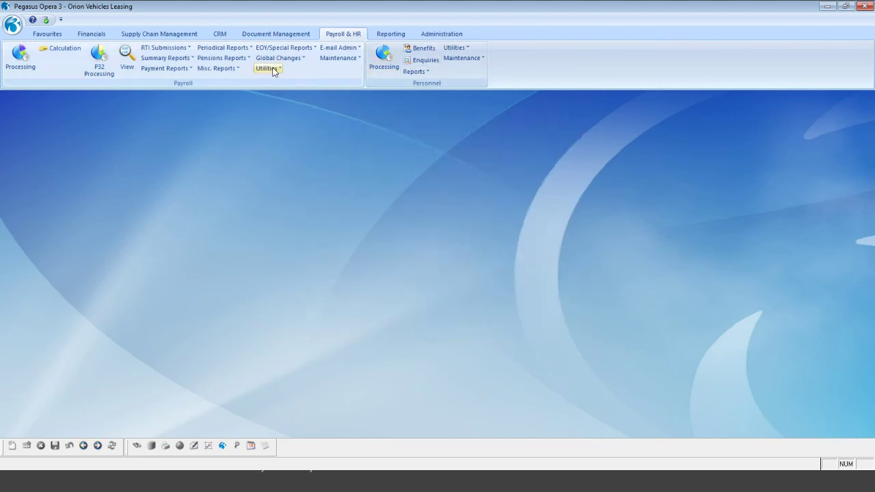
Step: Open the Calendar utility for Furlough Weekly with its password and agree to create a new calendar
click(268, 68)
click(287, 212)
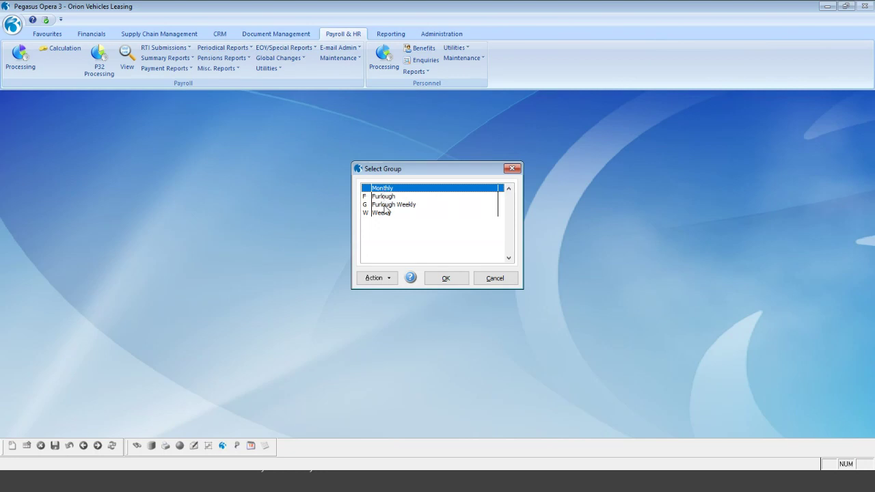
click(384, 205)
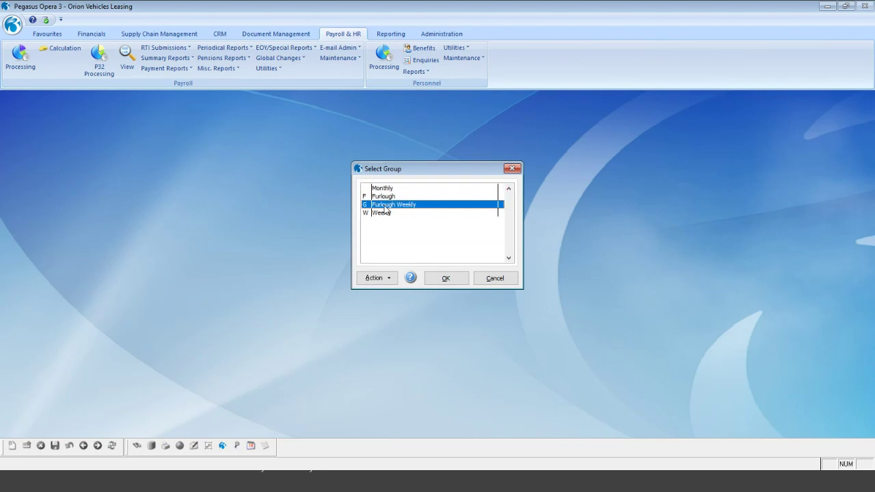
click(445, 279)
text(***)
click(443, 246)
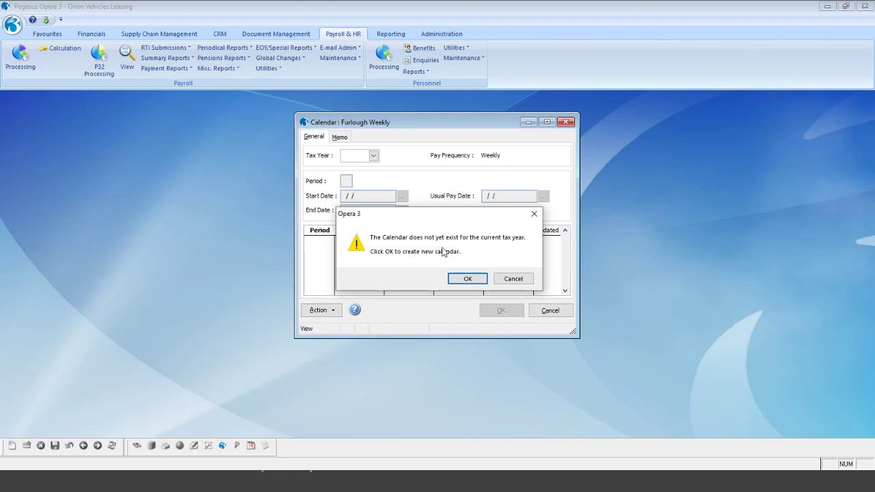
click(469, 279)
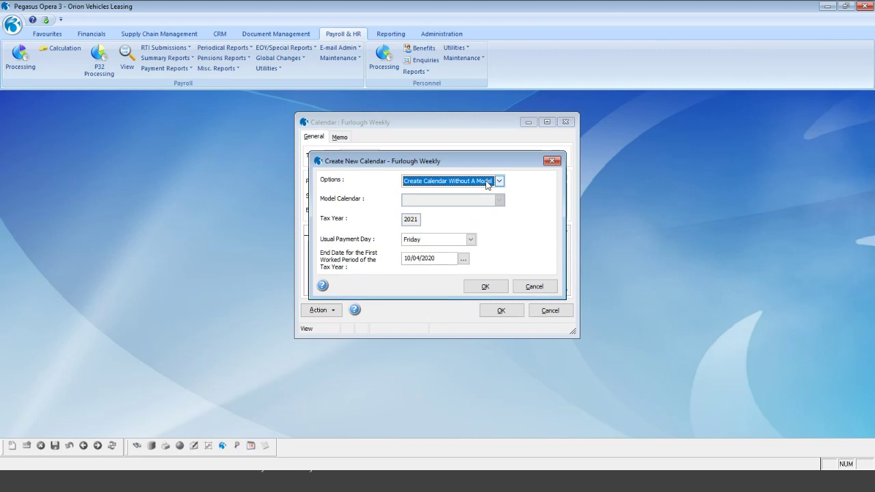
Step: Generate and save the 2021 calendar with Friday pay days, acknowledging the info messages
click(470, 239)
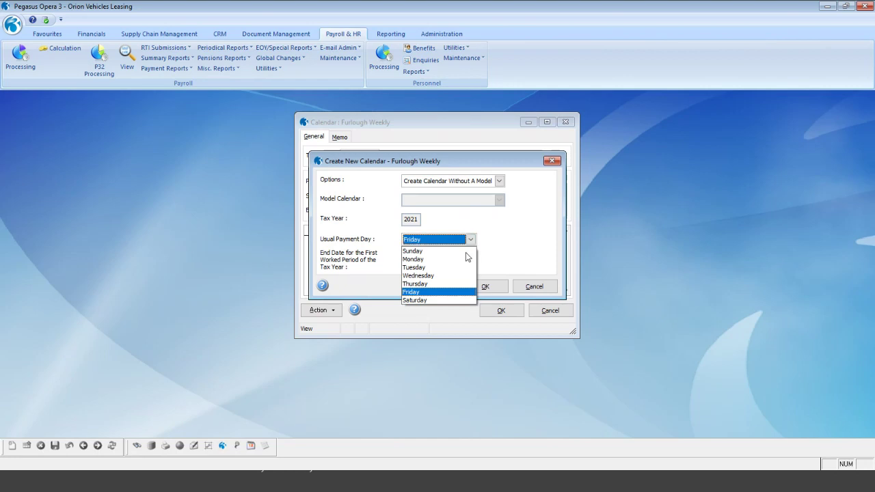
click(428, 292)
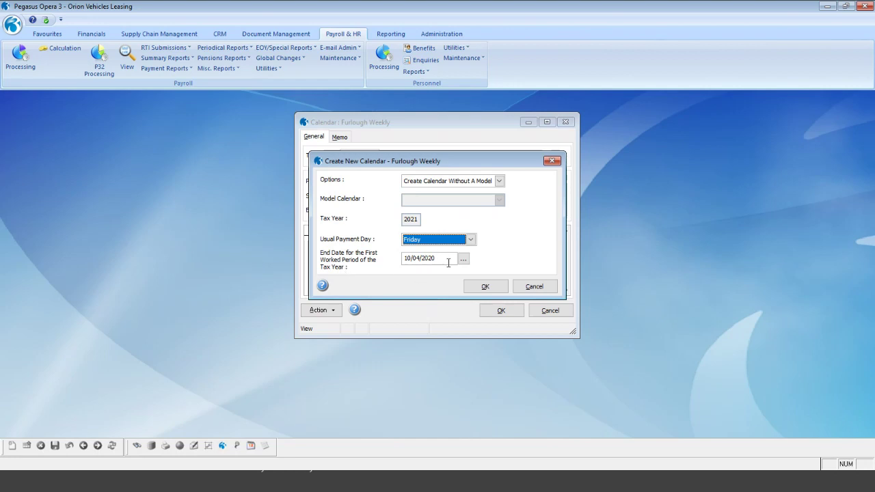
click(485, 286)
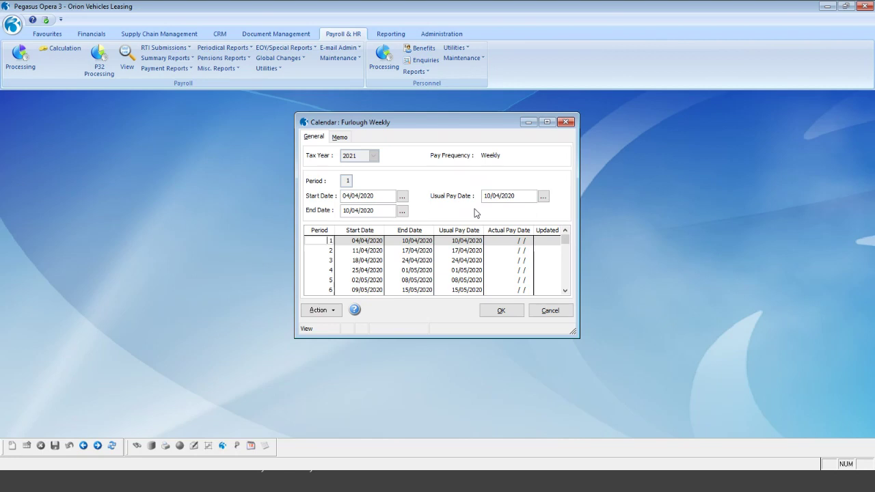
click(501, 311)
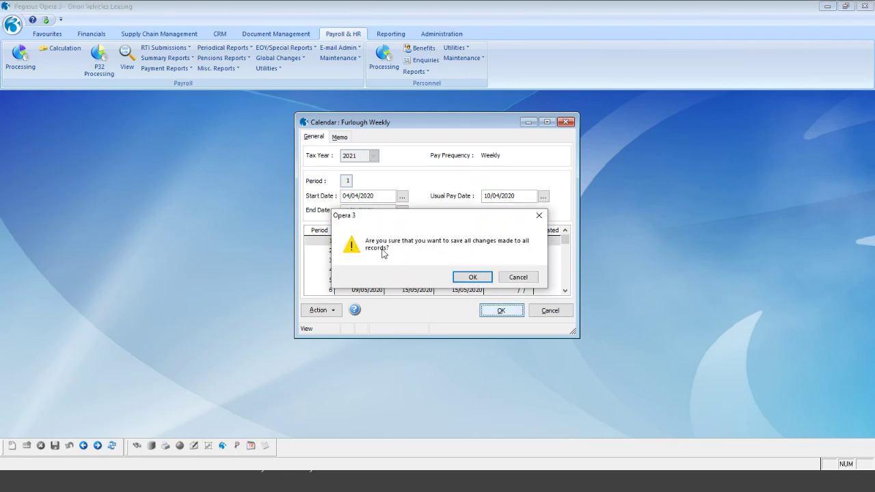
click(474, 277)
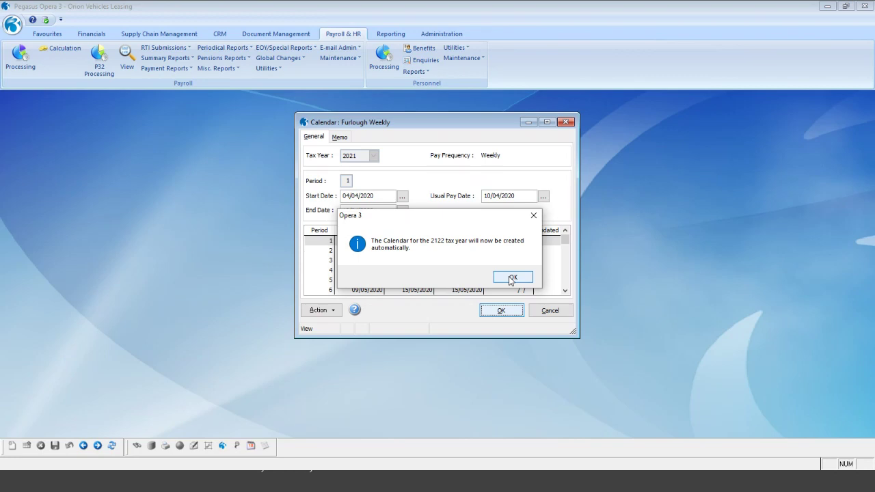
click(510, 279)
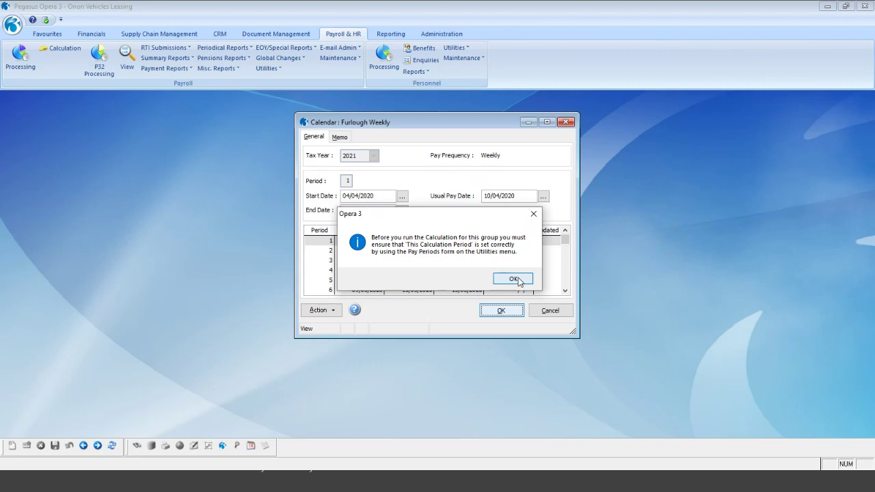
click(514, 279)
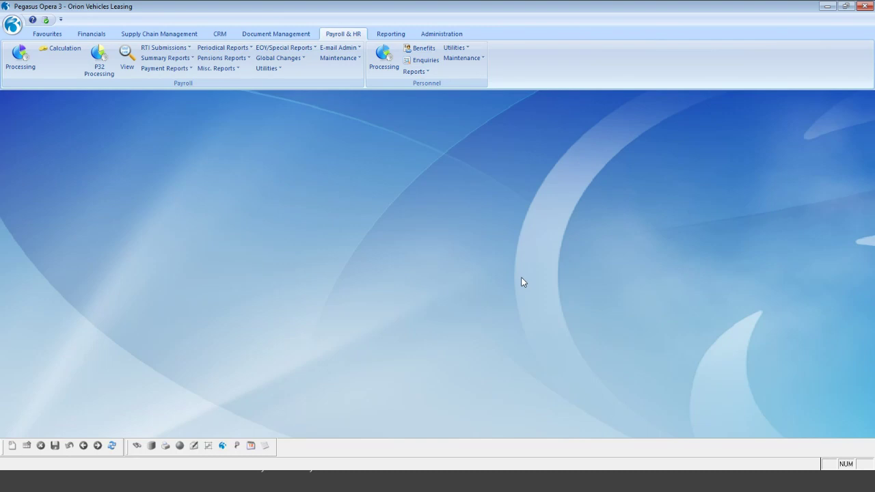
Step: In Pay Periods, set This Calculation Period to 2 for the Furlough Weekly group
click(266, 69)
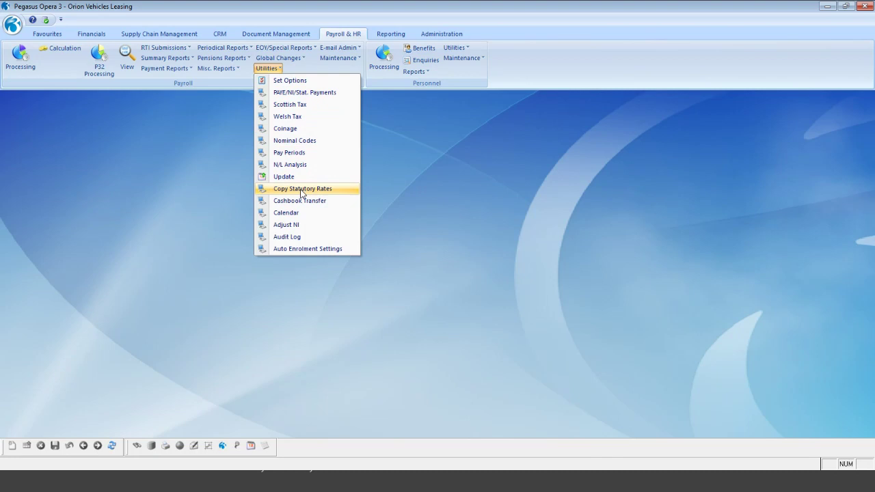
click(296, 153)
click(394, 206)
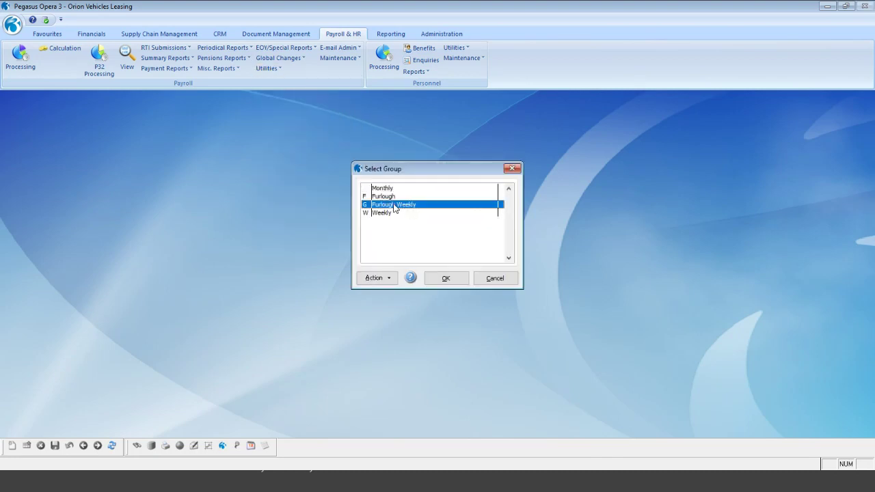
click(448, 283)
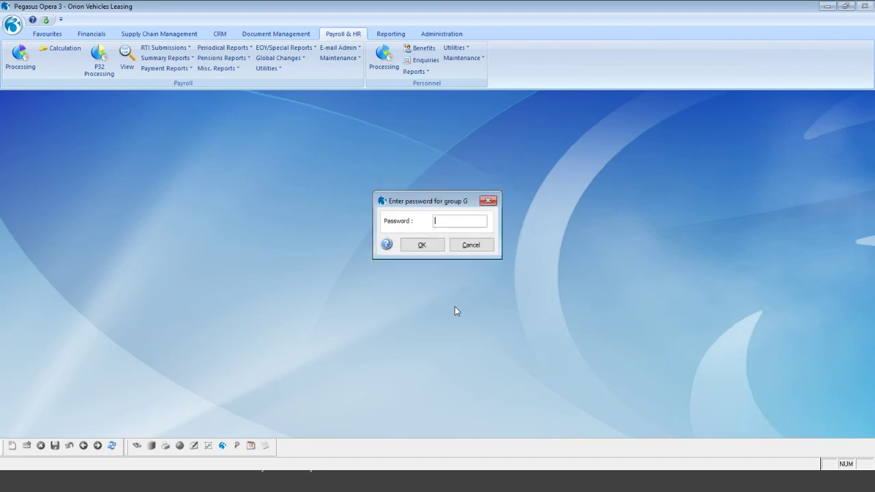
text(****)
click(427, 246)
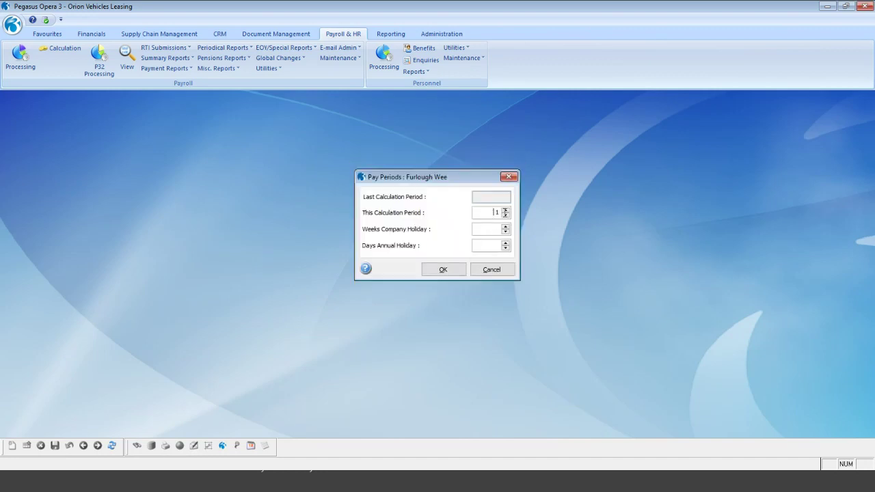
text(2)
click(443, 270)
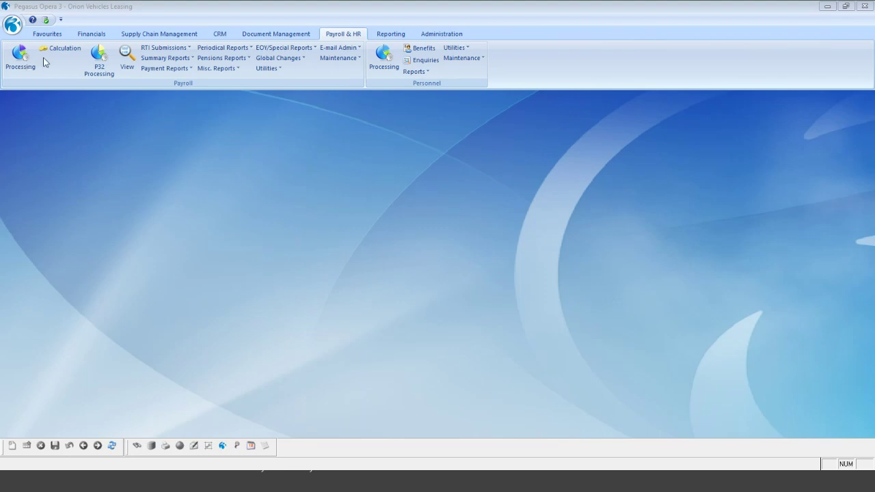
click(22, 57)
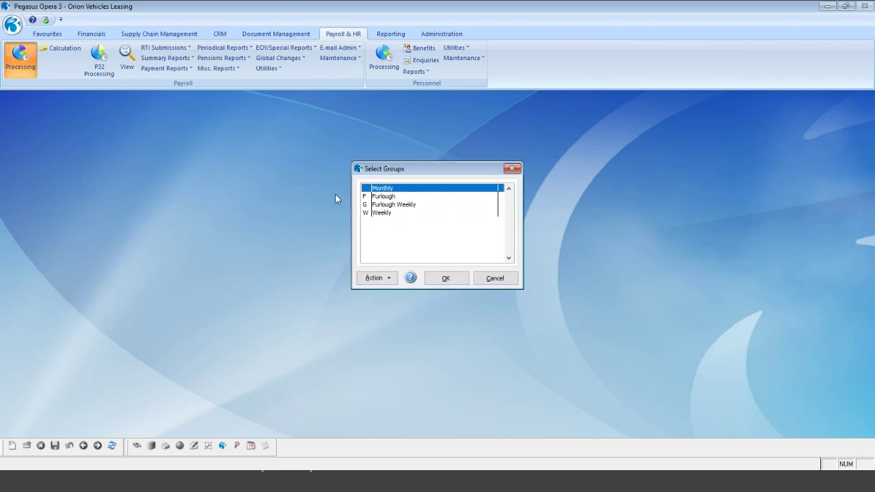
click(403, 206)
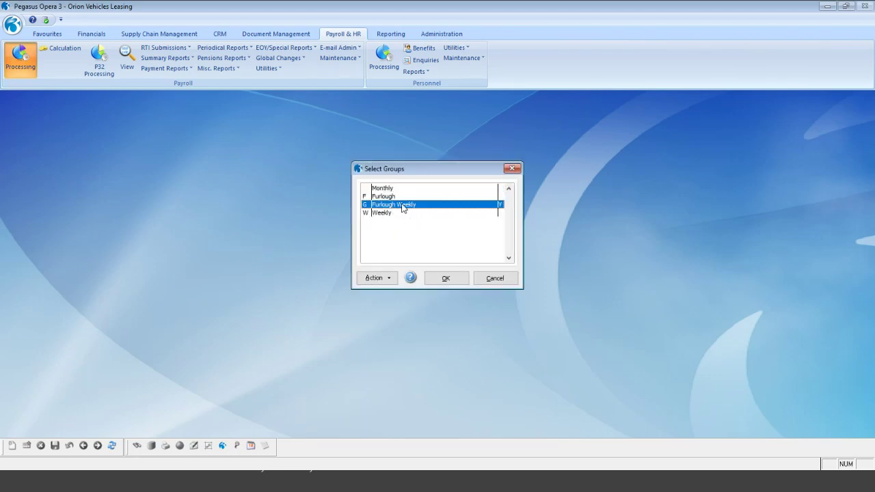
click(446, 278)
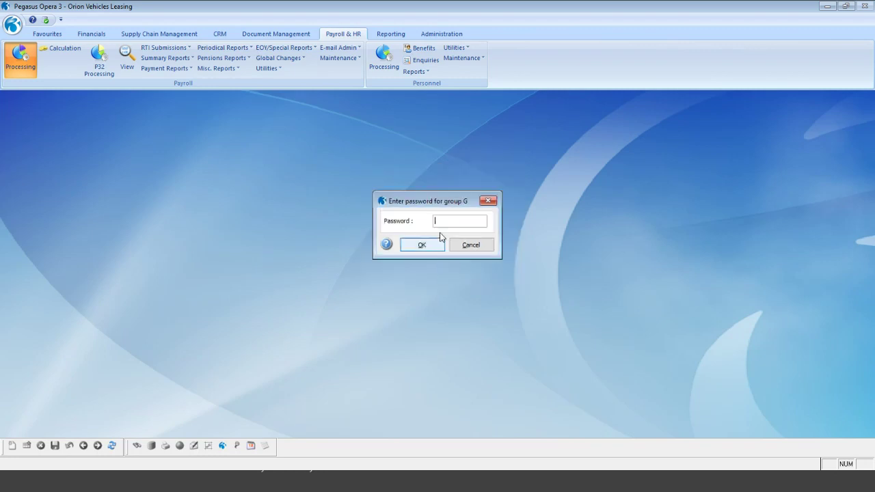
text(***)
click(439, 247)
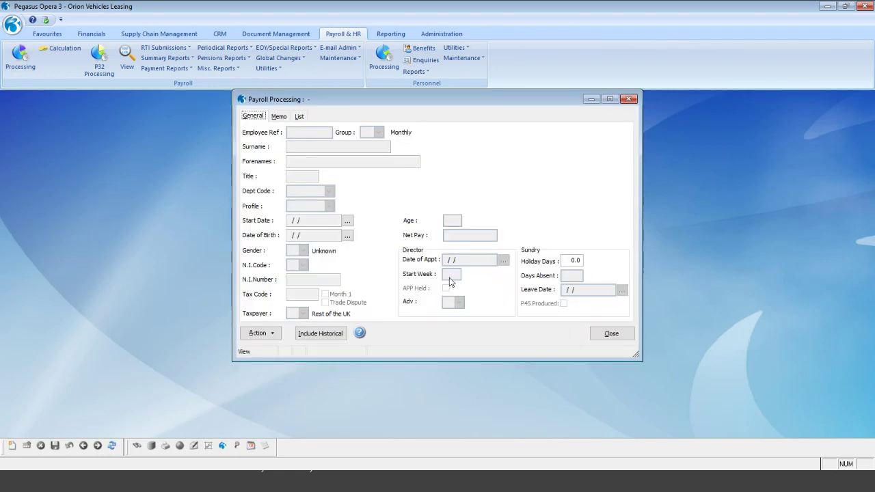
click(628, 99)
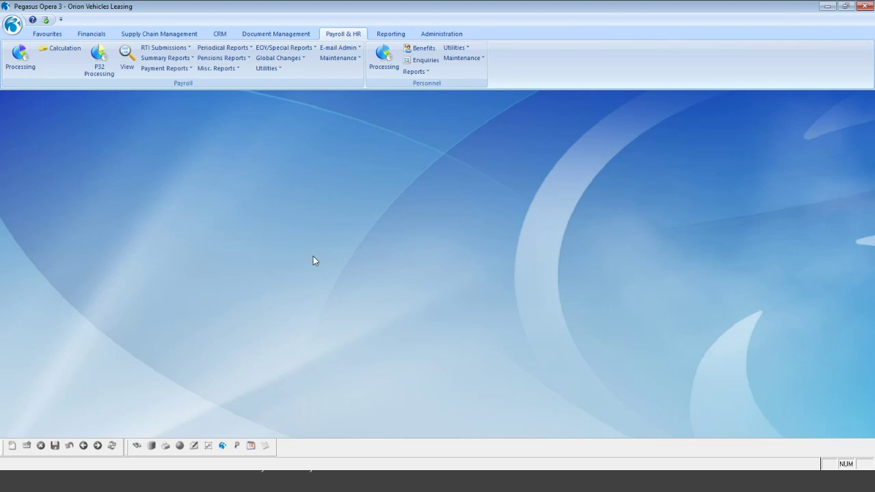
Step: Select the Furlough Weekly and Weekly groups for processing and enter the group password
click(22, 64)
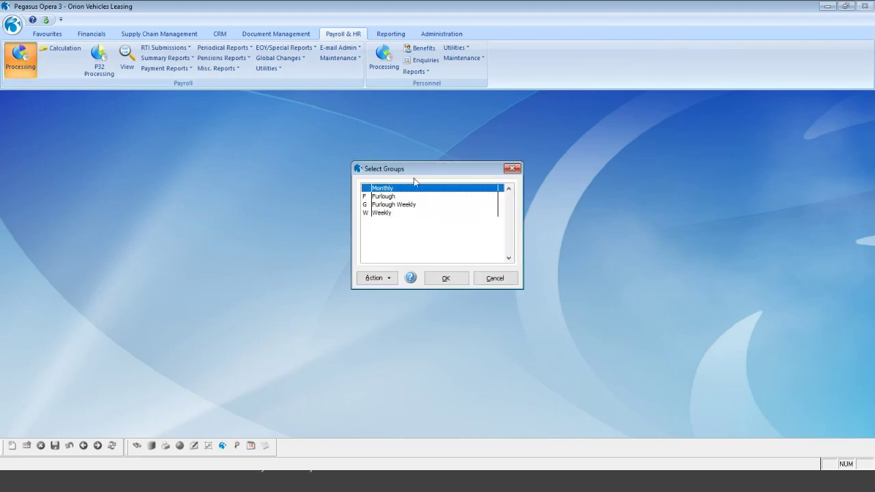
click(400, 206)
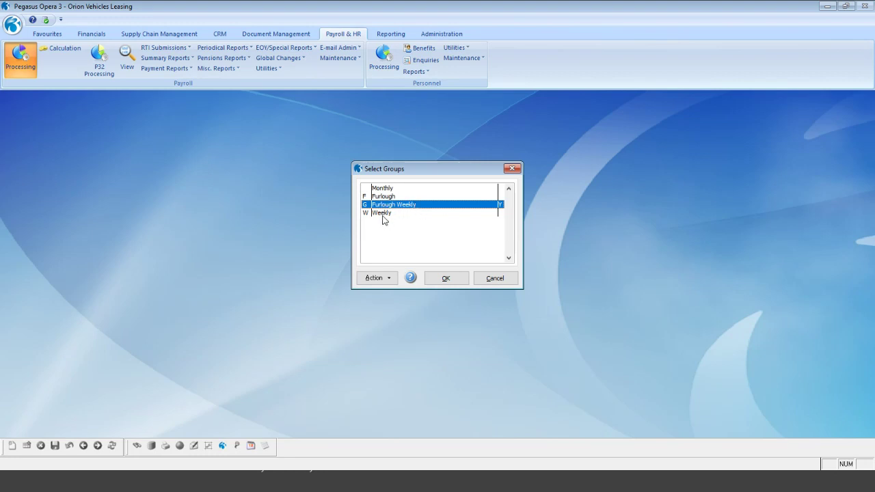
click(384, 214)
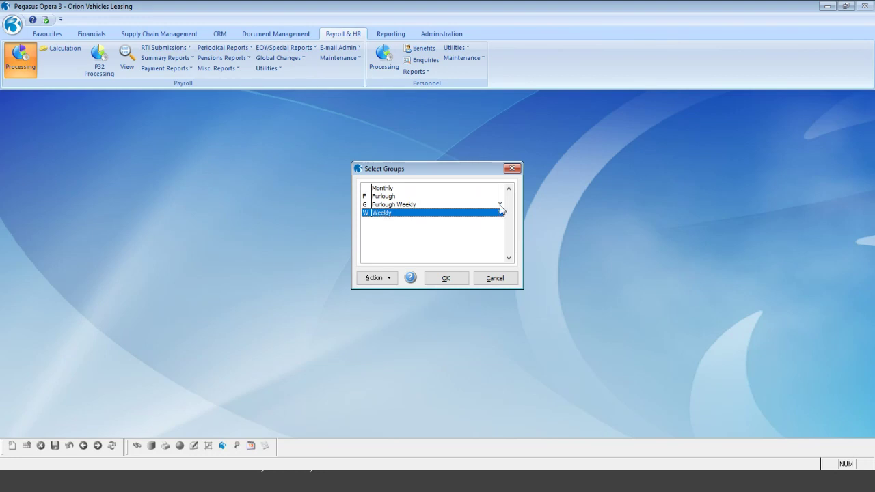
click(445, 278)
text(***)
click(441, 245)
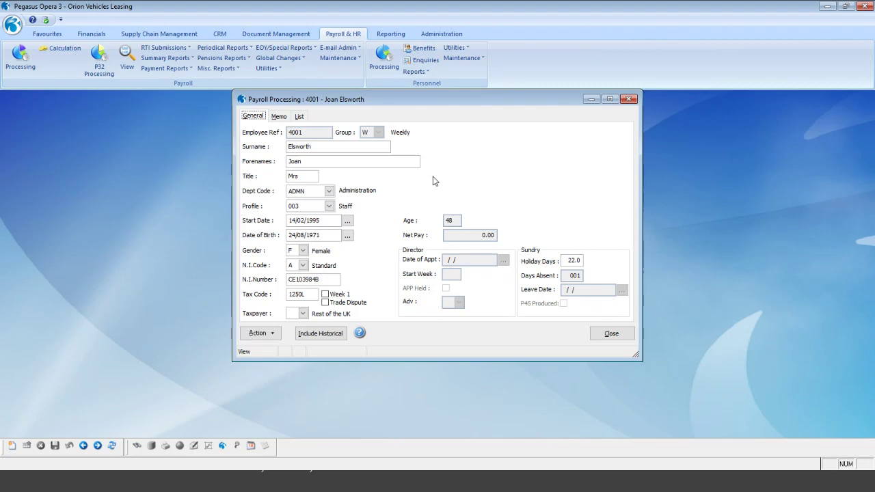
Step: Transfer employee 4001 to group G (Furlough Weekly)
click(273, 337)
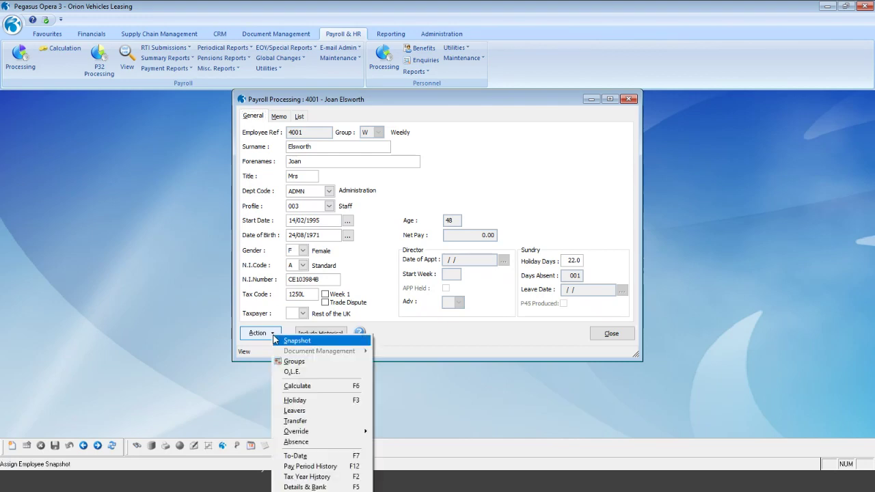
click(301, 421)
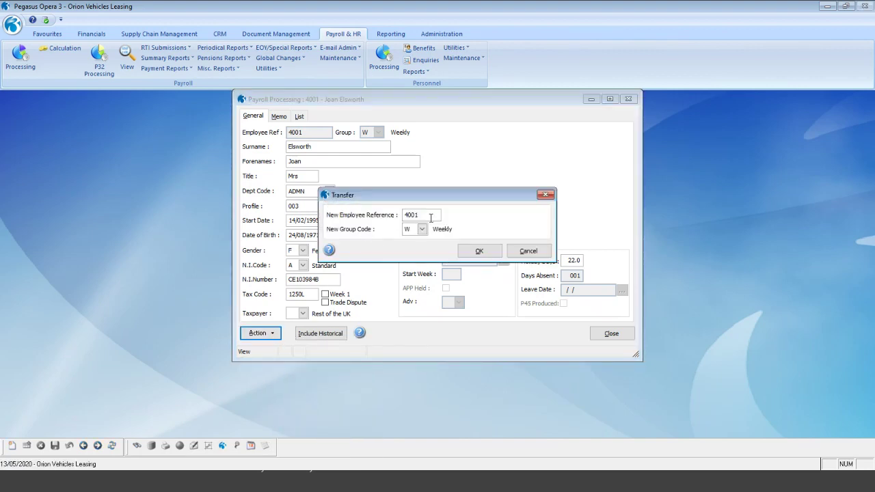
drag(431, 216, 395, 218)
click(422, 229)
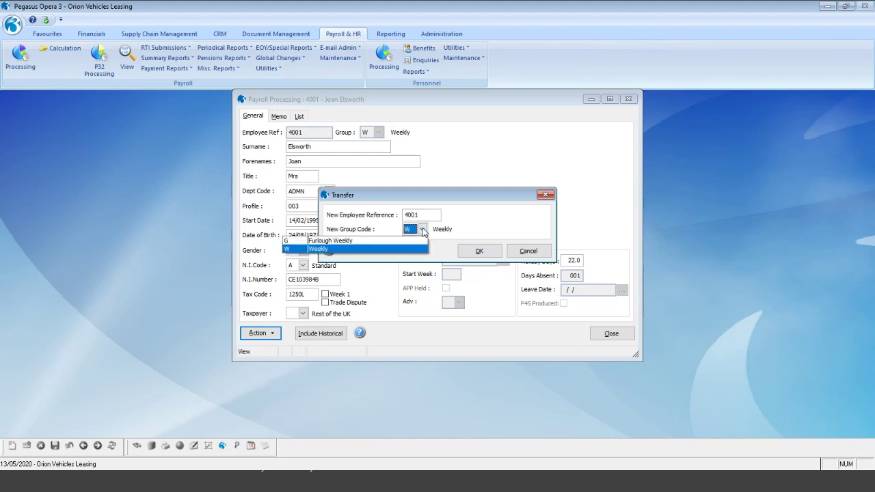
click(338, 241)
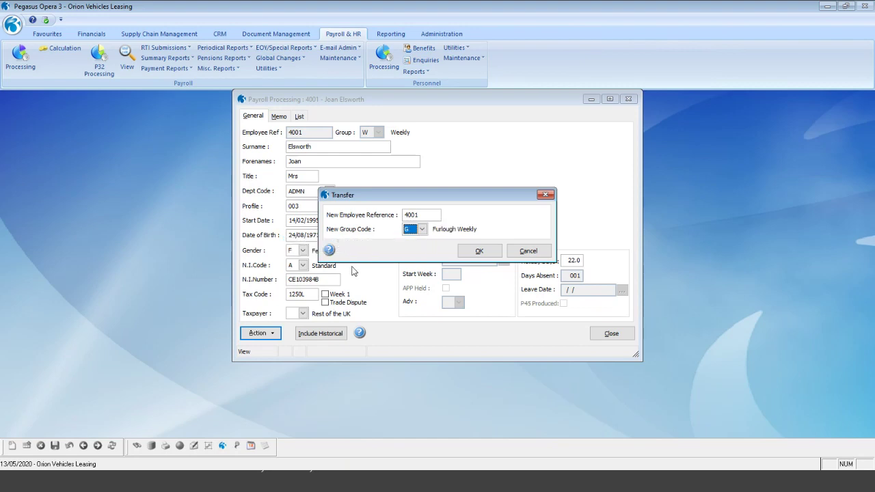
click(491, 253)
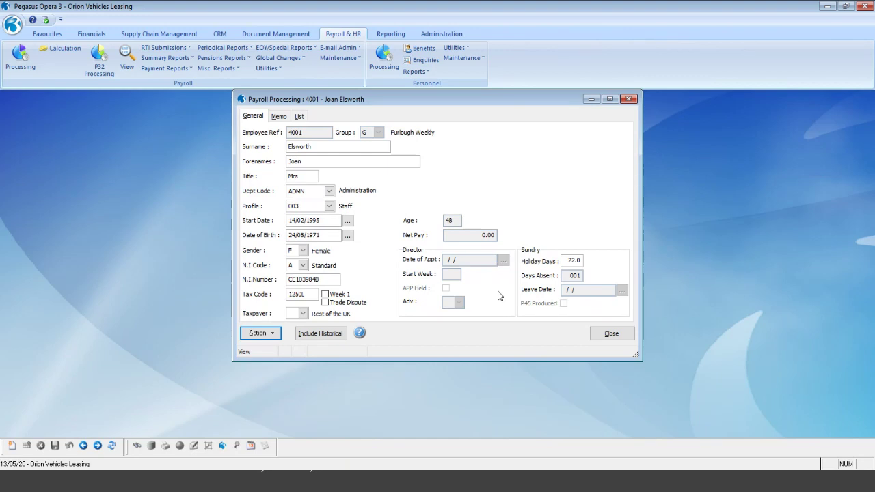
Step: Move to employee 4007, transfer it to group G (Furlough Weekly), and close the record
click(99, 446)
click(99, 446)
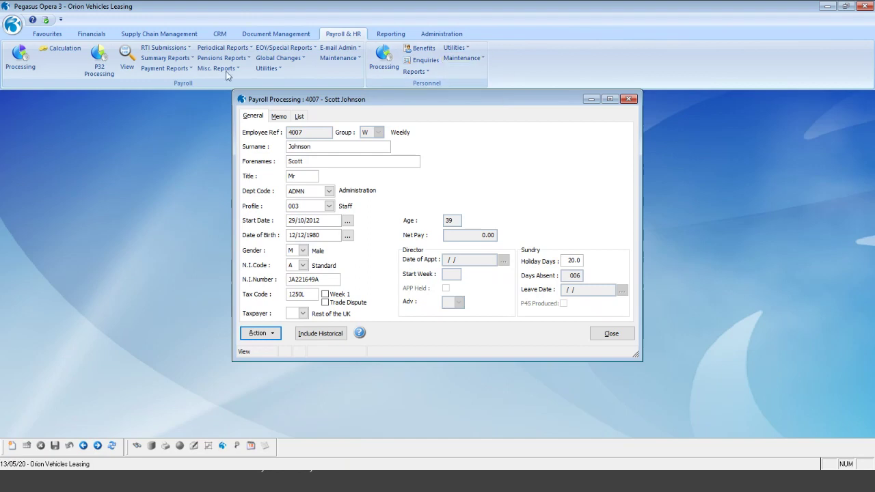
click(277, 334)
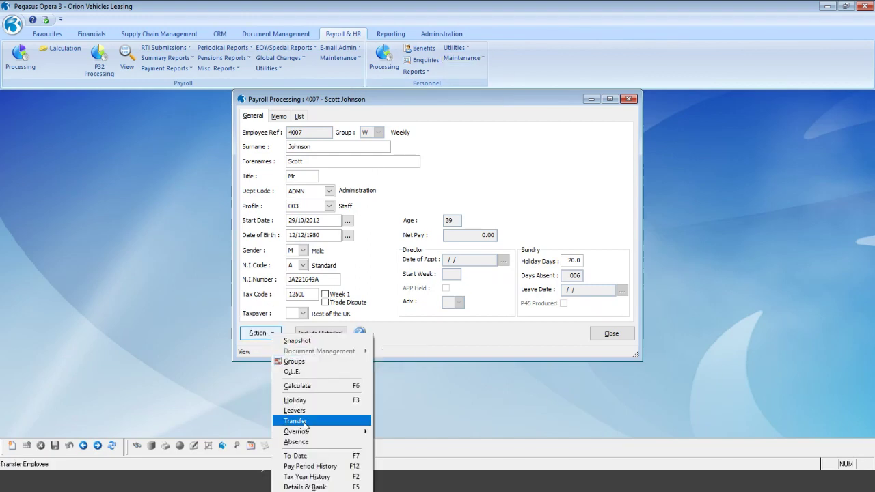
click(304, 423)
click(422, 230)
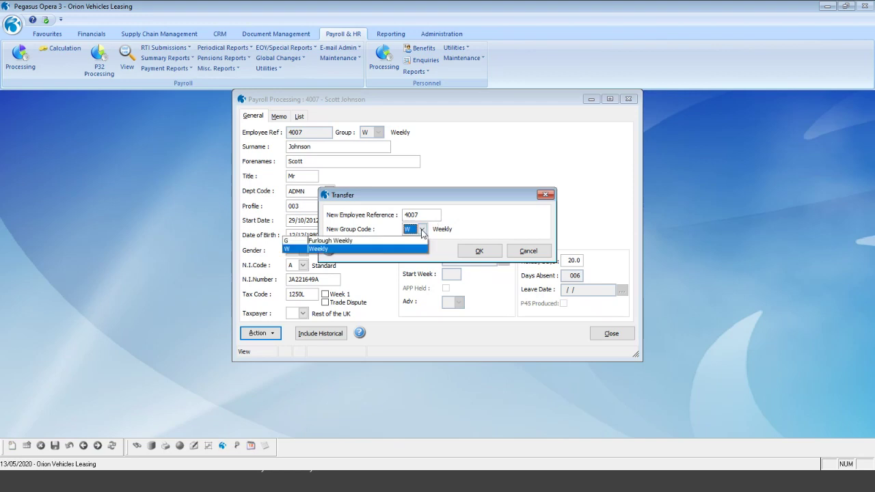
click(323, 241)
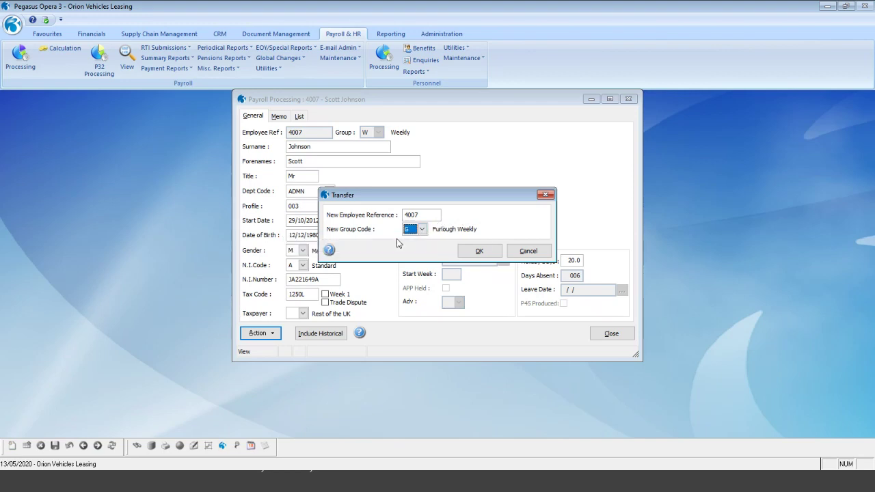
click(478, 251)
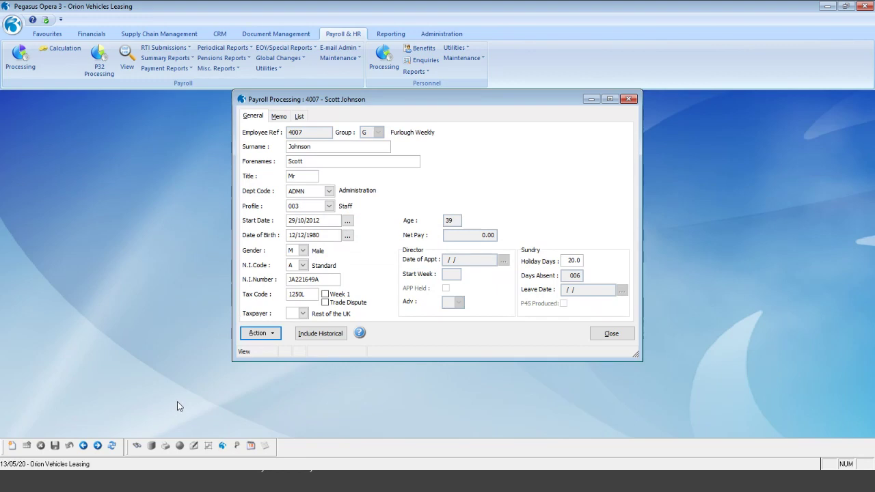
click(611, 334)
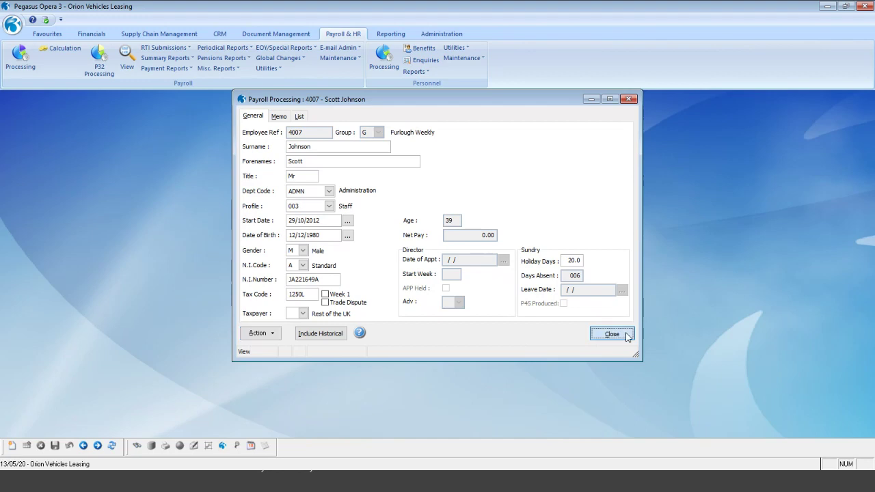
Step: Reopen payroll processing for Furlough Weekly only with its password and verify employees 4001 and 4007 are there
click(20, 58)
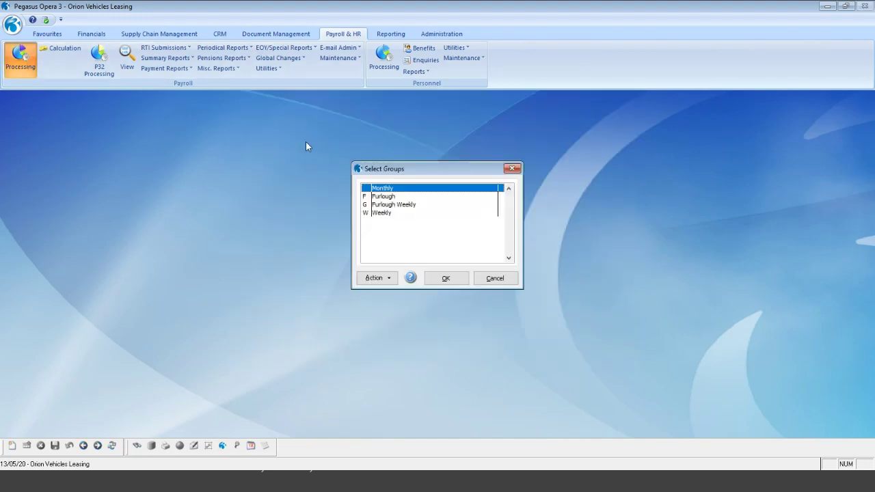
click(407, 206)
click(446, 278)
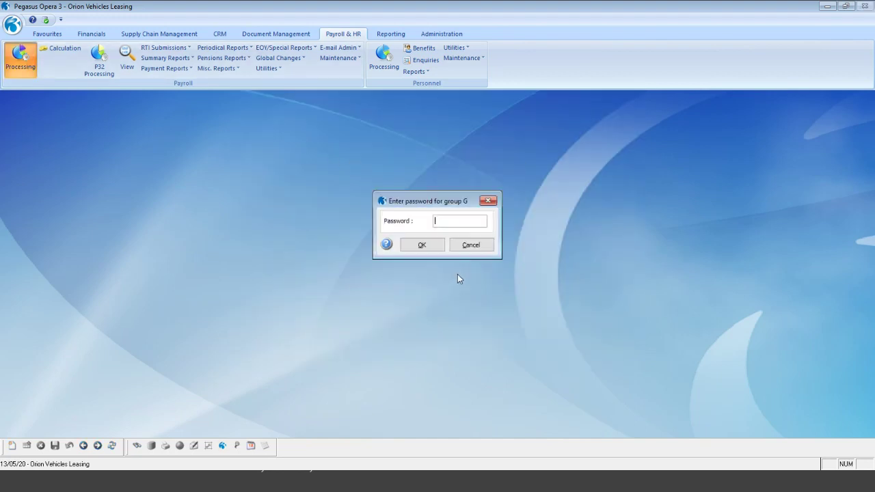
click(429, 245)
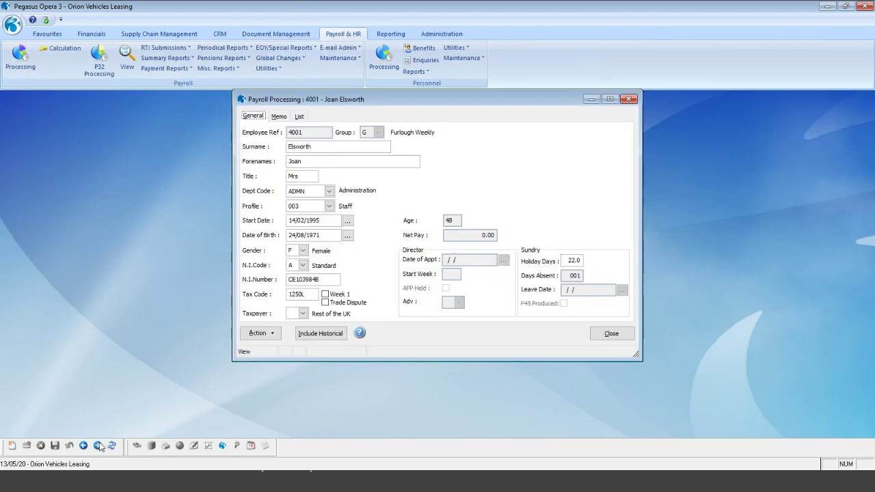
click(97, 445)
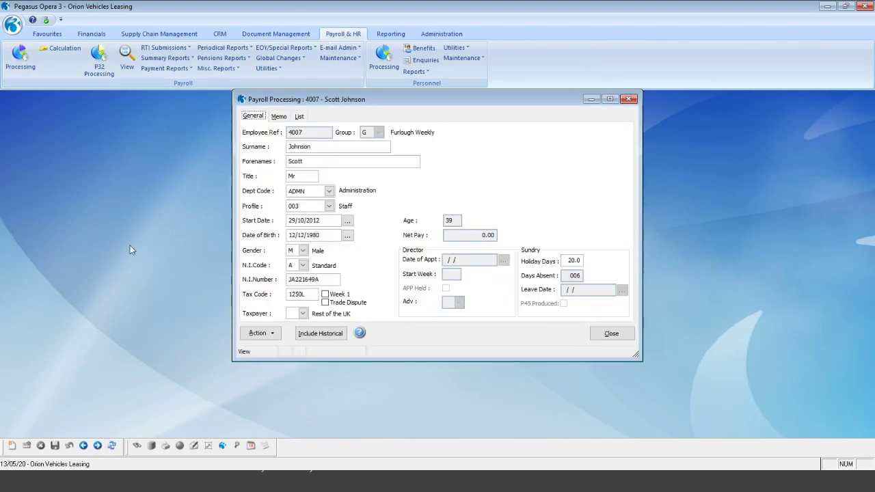
click(610, 334)
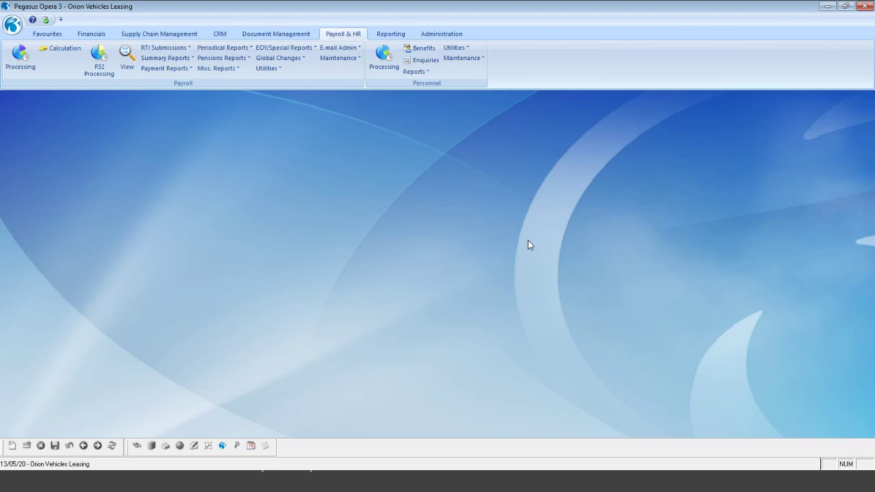
Step: Open Maintenance > Payment Profile and list payment codes 001 Basic through 016 OSPP Adopt
click(336, 59)
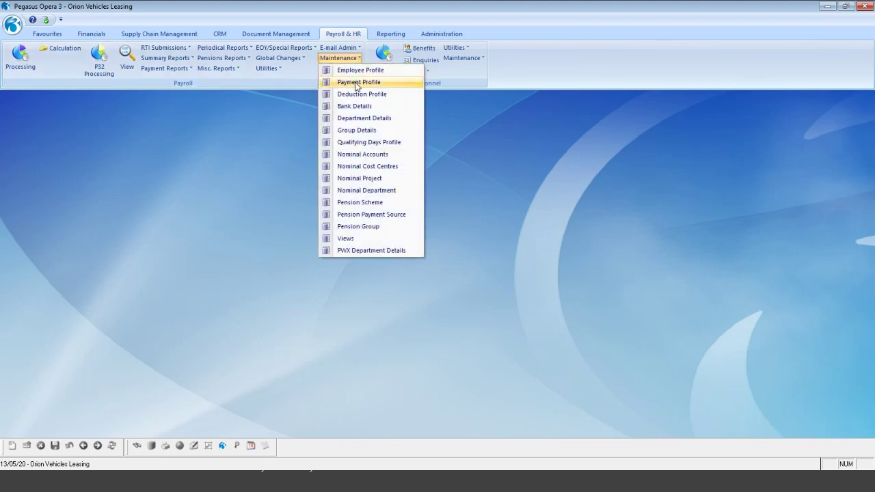
click(356, 83)
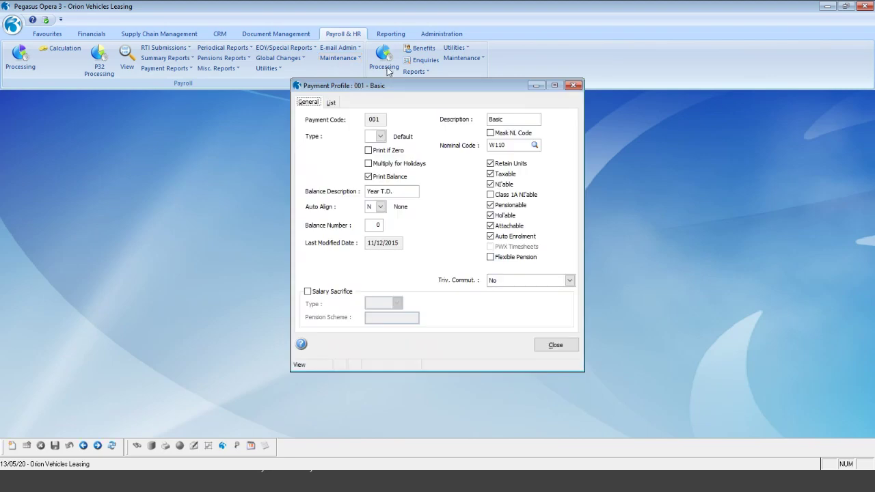
click(333, 104)
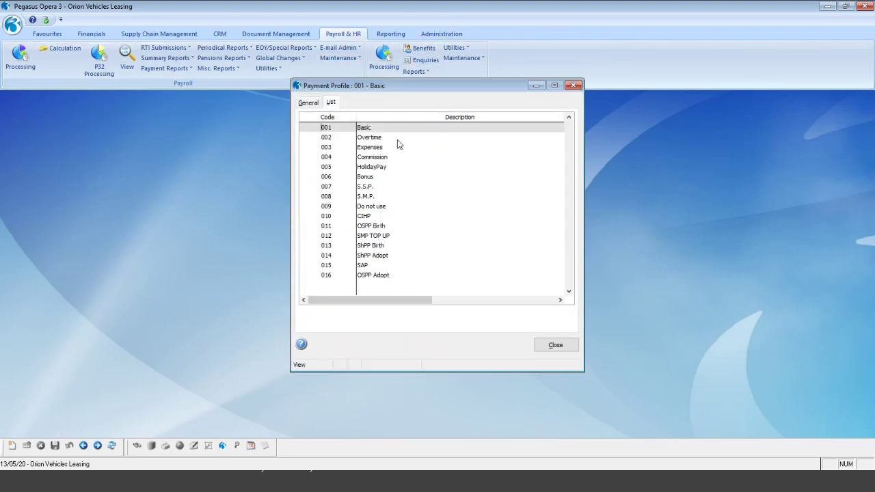
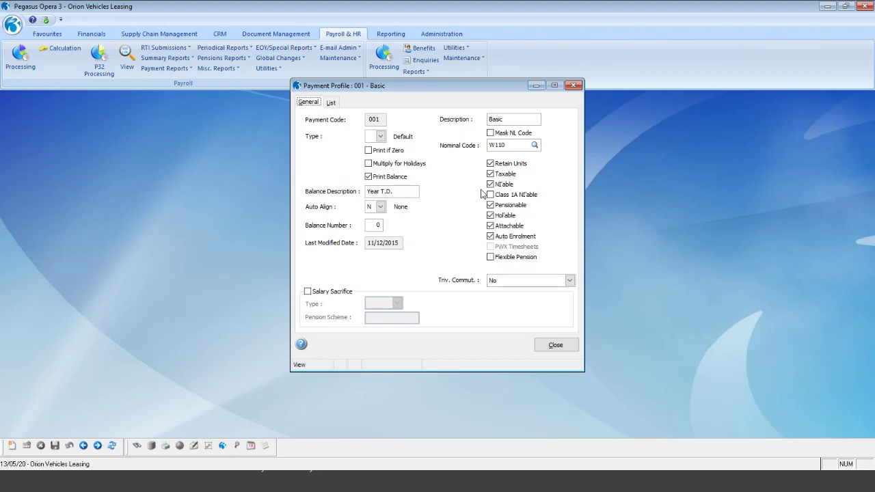
Step: Create payment profile 017 with nominal code W110, Retain Units ticked and Temporary Value auto align
click(11, 446)
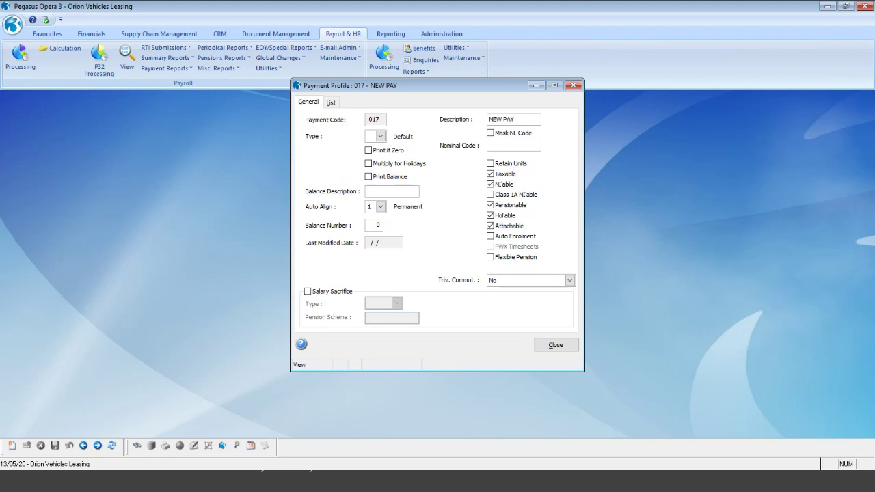
click(513, 145)
text(W110)
key(Tab)
click(490, 164)
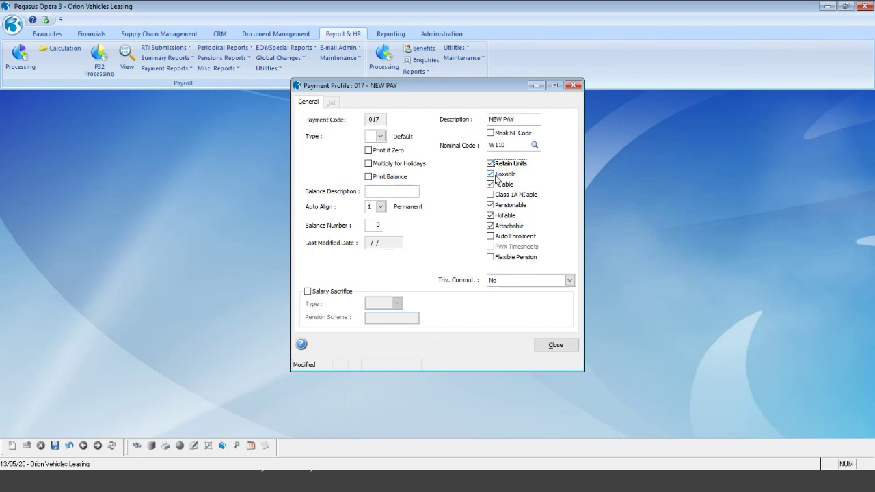
click(380, 207)
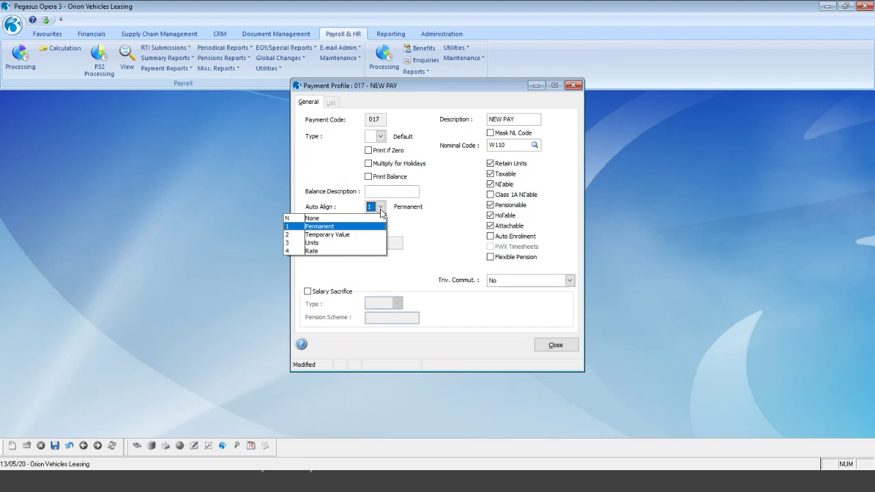
click(336, 235)
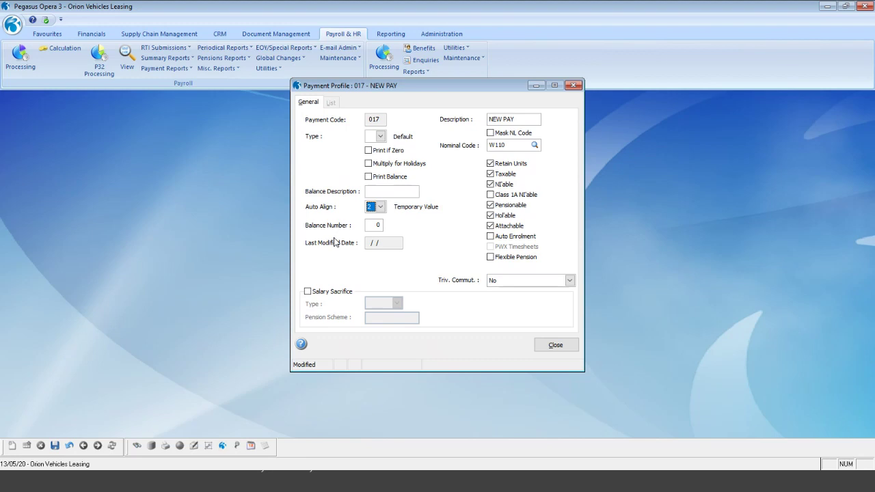
click(53, 445)
Step: Check the 001 Basic profile's nominal code, then close the payment profiles
click(331, 102)
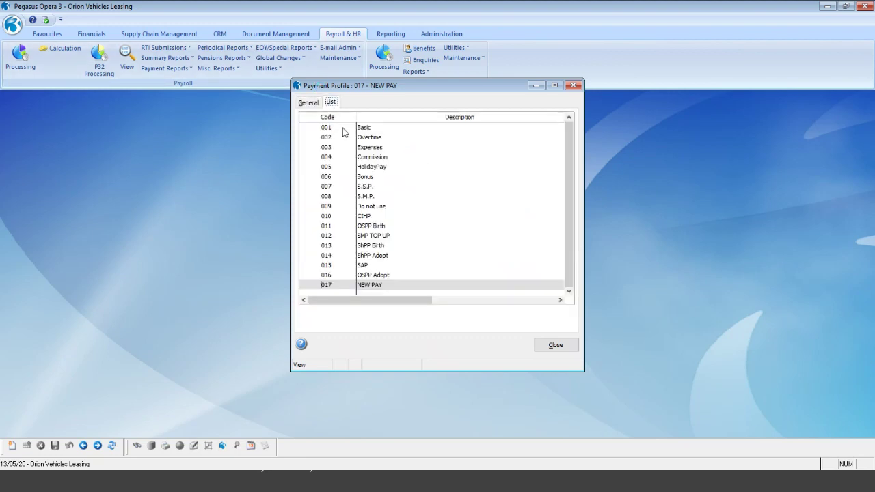
click(345, 132)
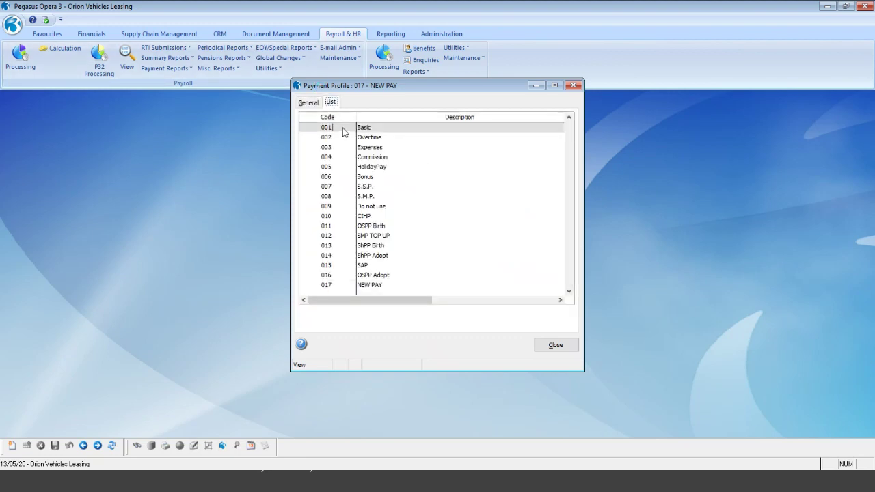
click(314, 103)
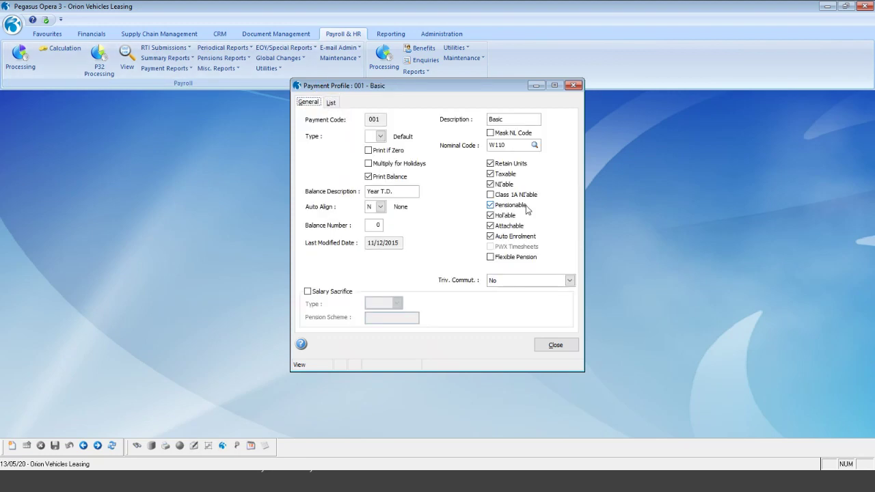
click(517, 146)
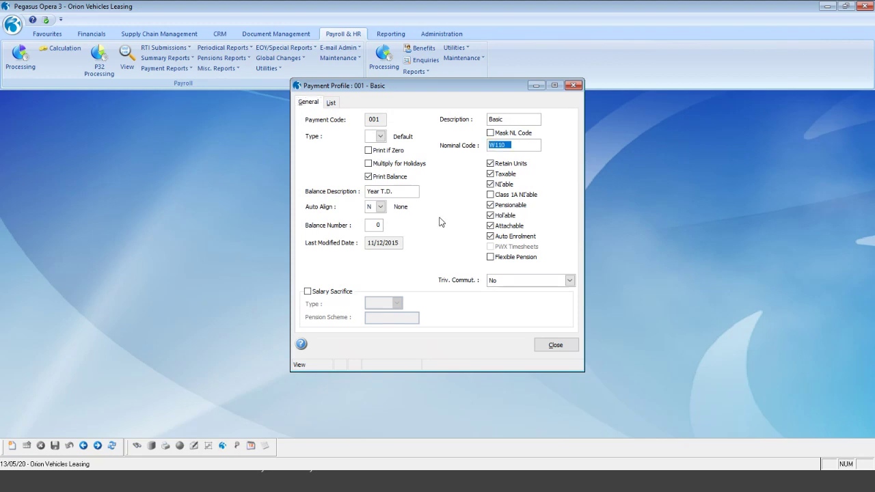
click(556, 345)
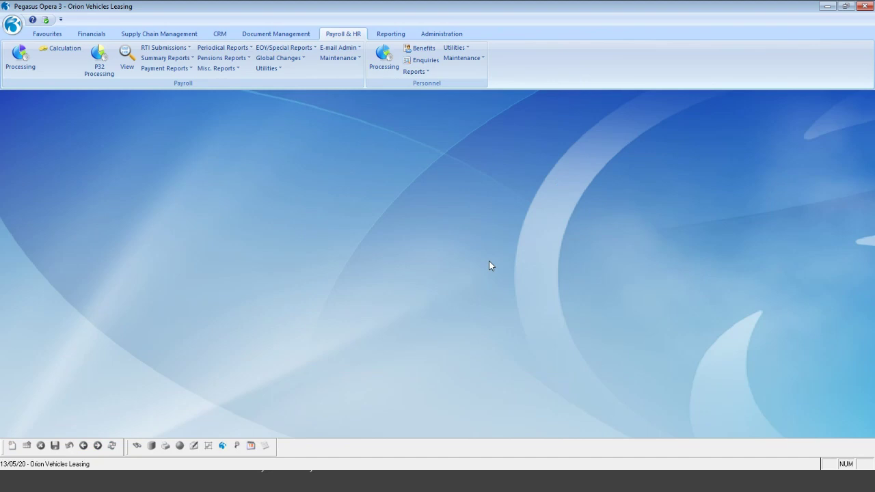
Step: Start new nominal account W111 with the description Furloughed Pay
click(92, 34)
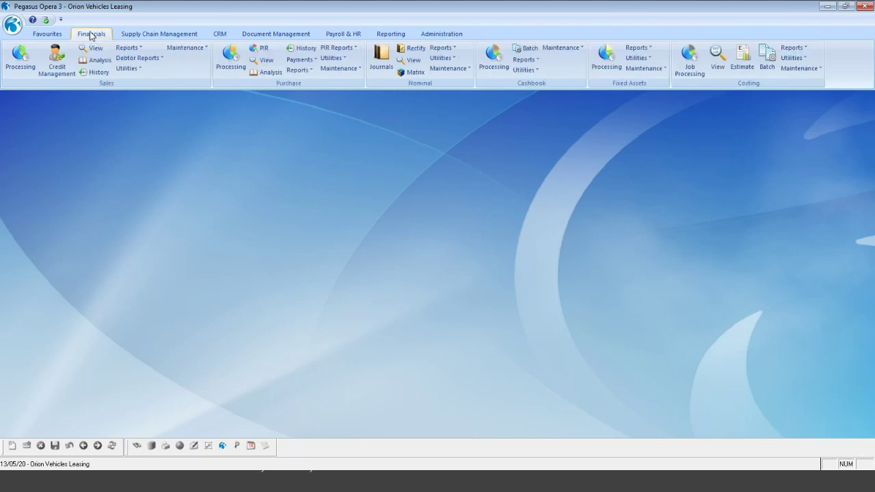
click(454, 69)
click(457, 191)
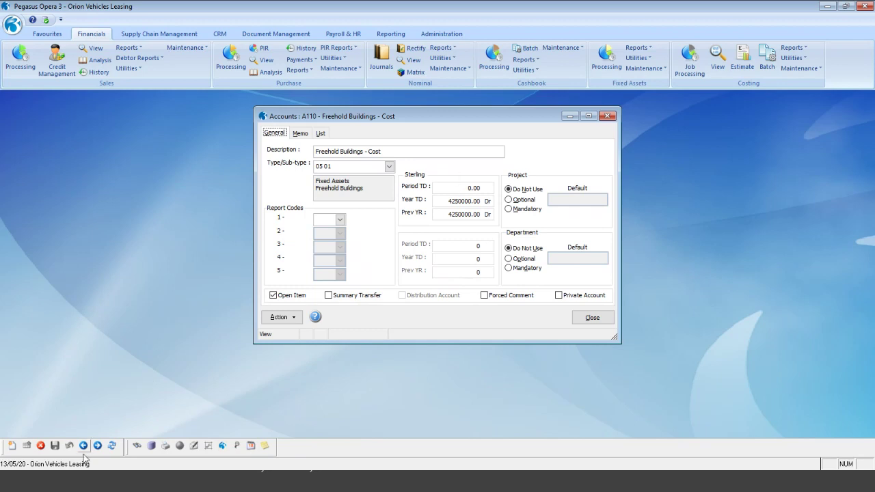
key(ctrl+n)
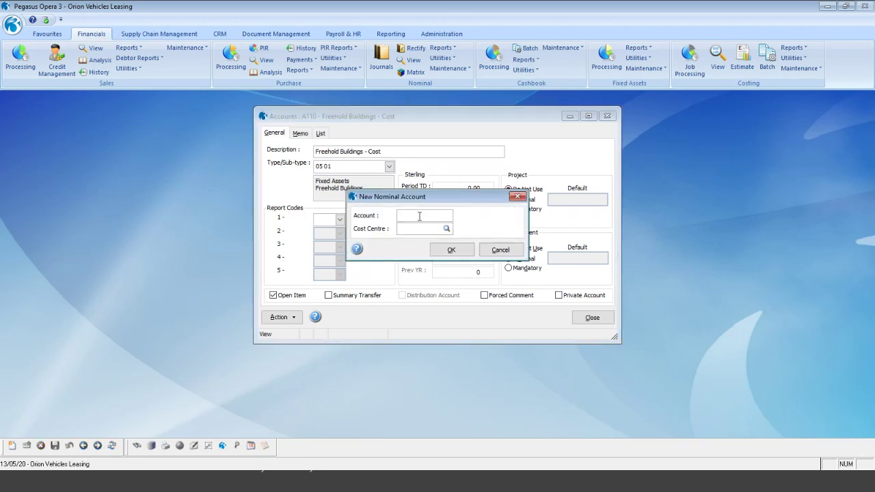
text(W111)
click(452, 247)
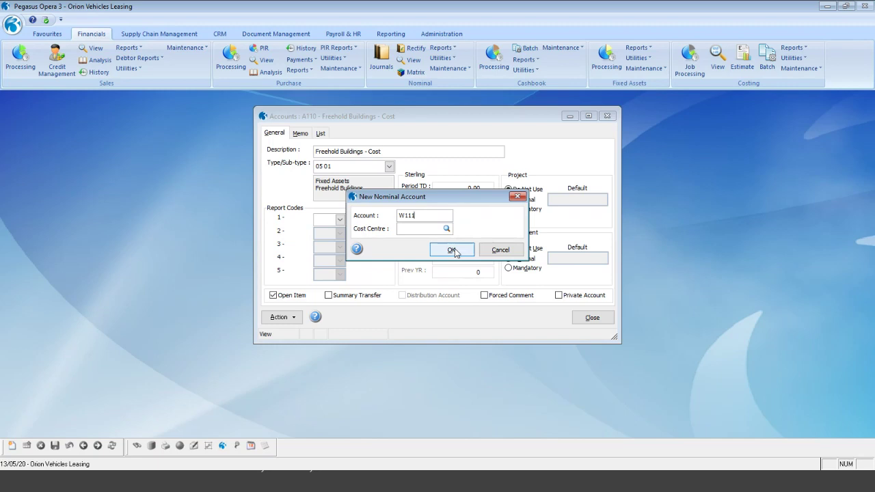
click(452, 251)
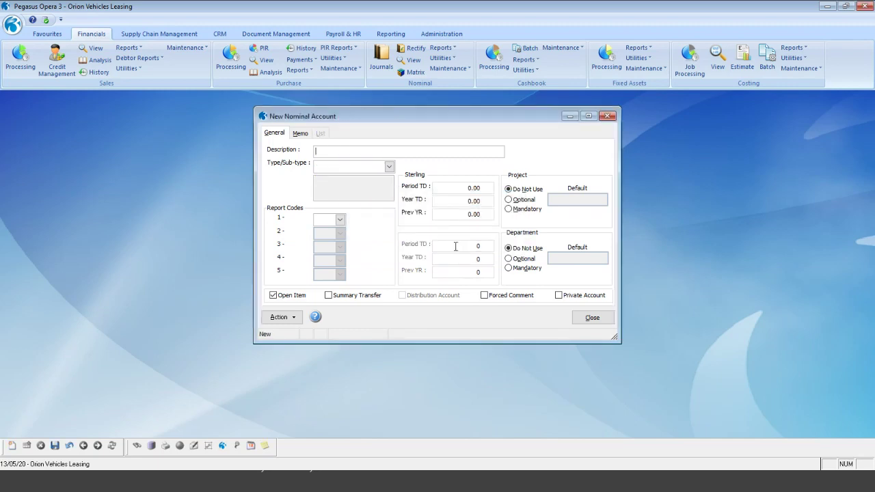
text(Furloughed Pay)
Step: Set W111's account type to 45 02 General Overheads and save the account
click(389, 166)
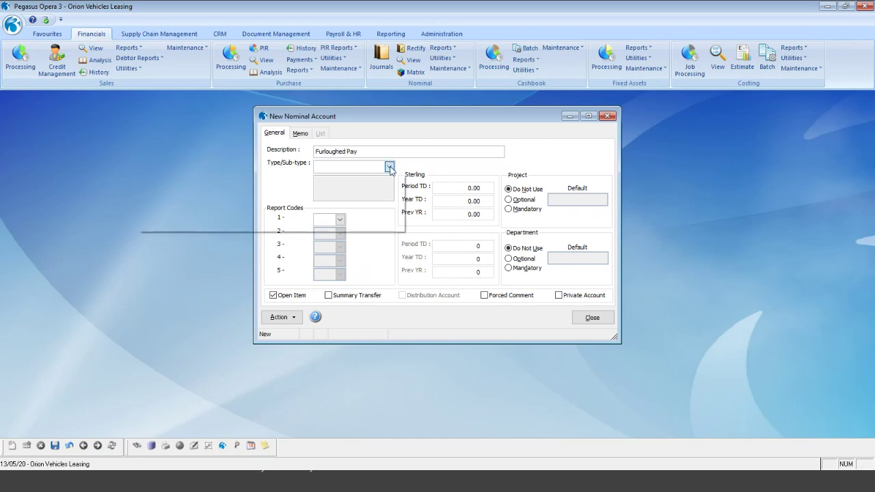
click(399, 227)
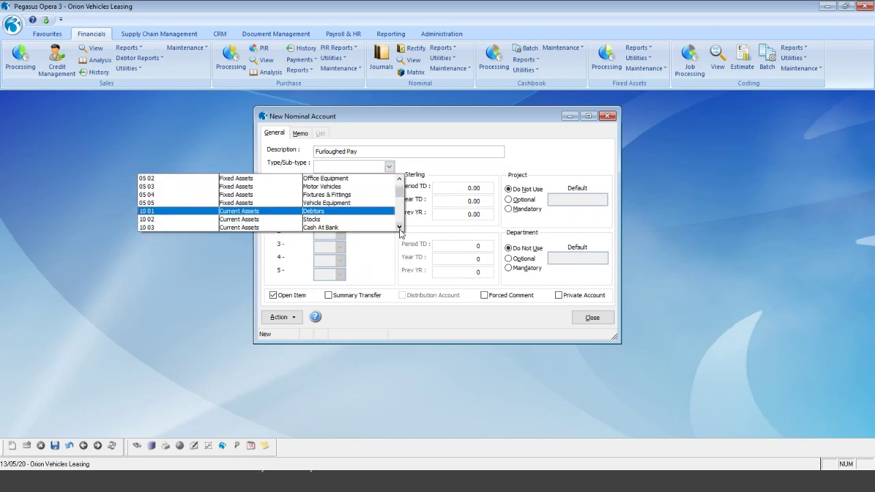
click(400, 227)
click(400, 228)
click(400, 228)
click(400, 228)
click(400, 227)
click(399, 227)
click(399, 228)
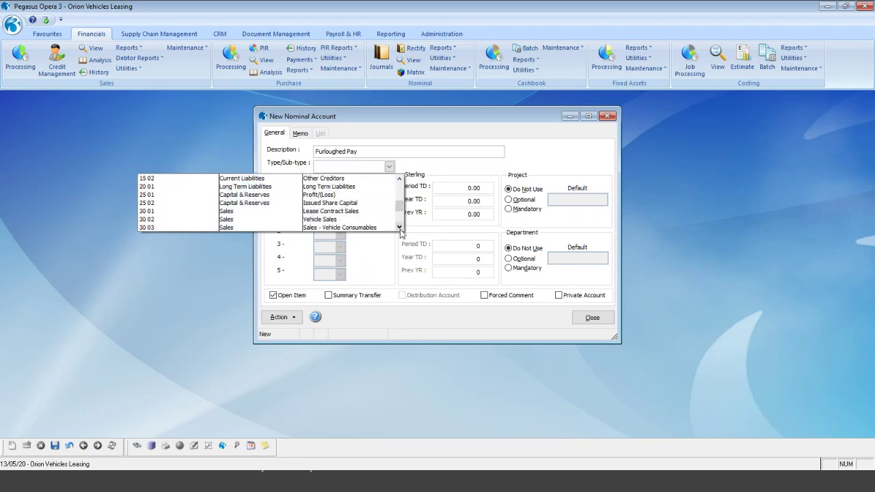
click(400, 227)
click(400, 228)
click(400, 228)
click(400, 228)
click(399, 228)
click(400, 228)
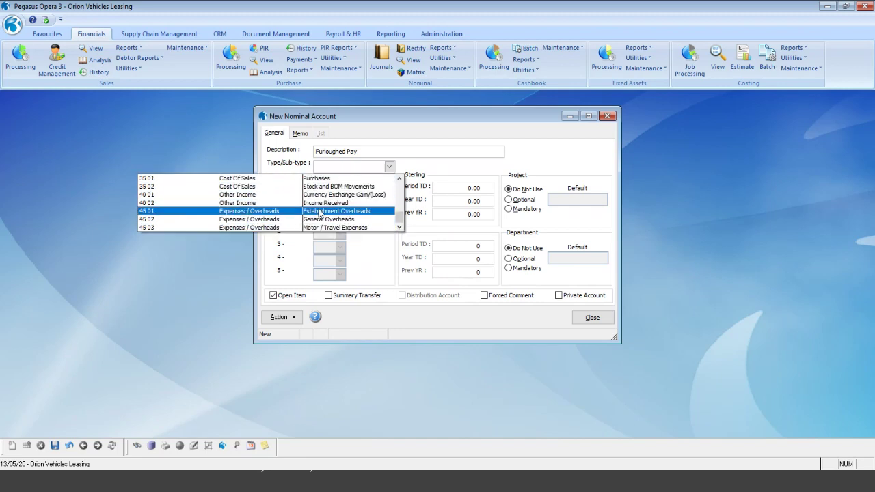
click(322, 219)
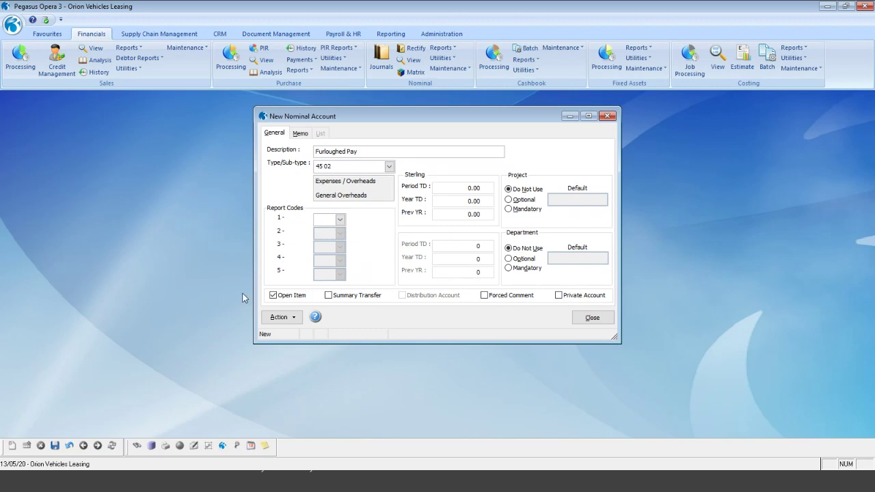
click(55, 446)
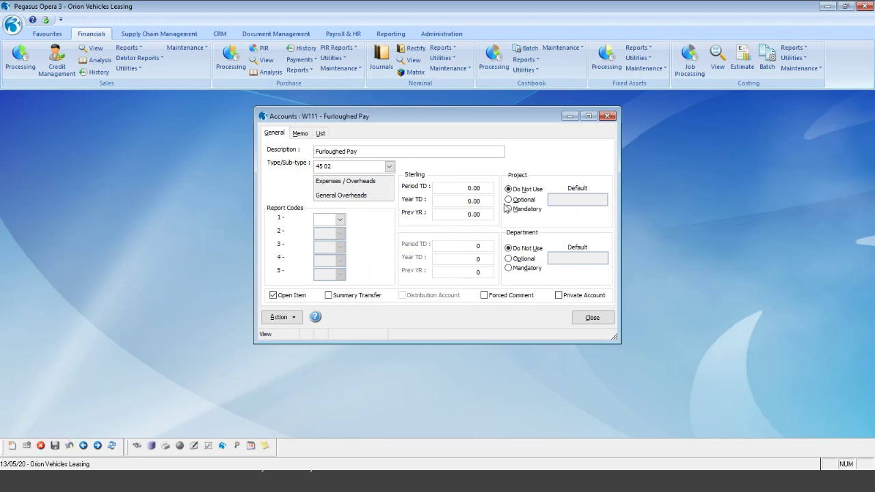
click(592, 317)
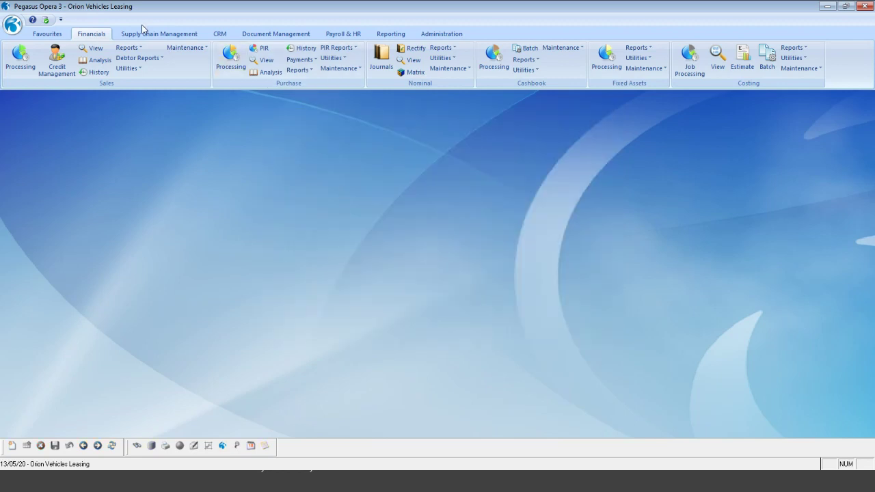
Step: Bring up the details of payment profile 017 NEW PAY
click(343, 35)
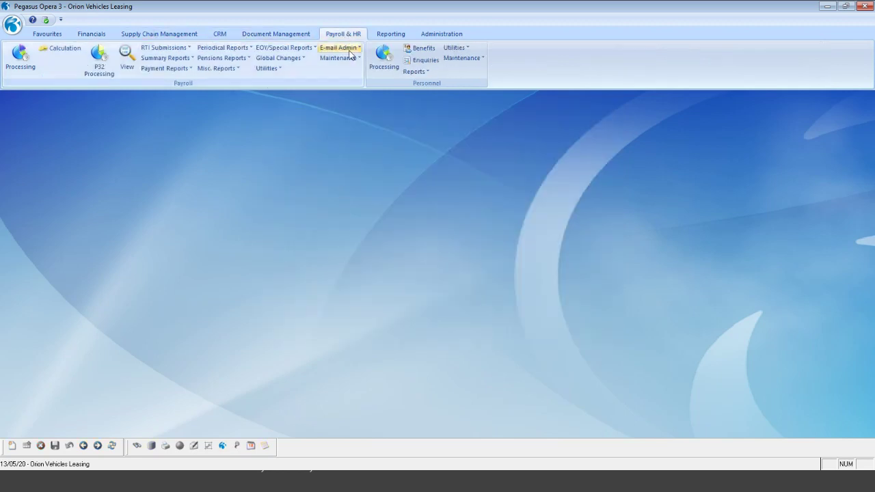
click(339, 59)
click(352, 86)
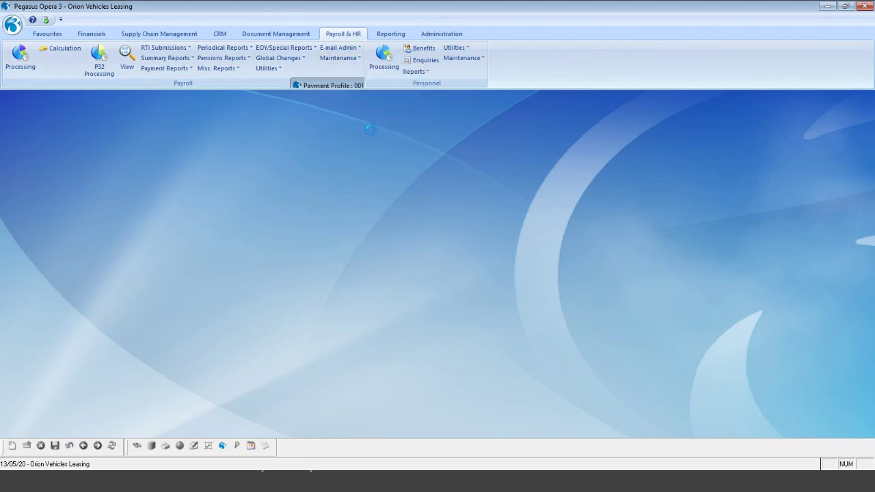
click(331, 103)
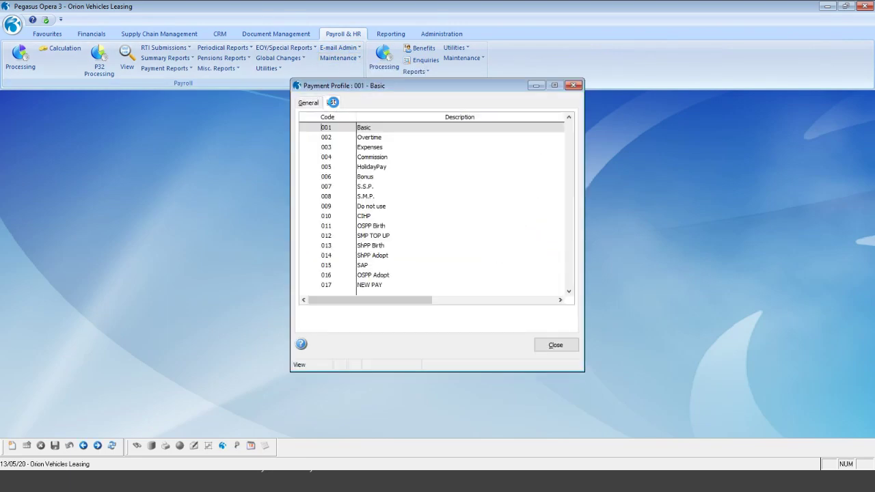
click(312, 102)
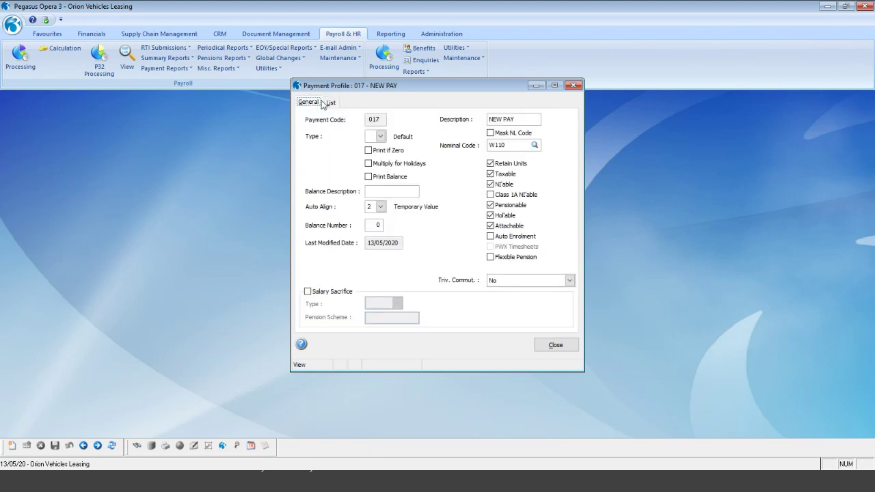
Step: Rename profile 017 to Furlough, change its nominal code to W111, and save it
drag(541, 121, 469, 118)
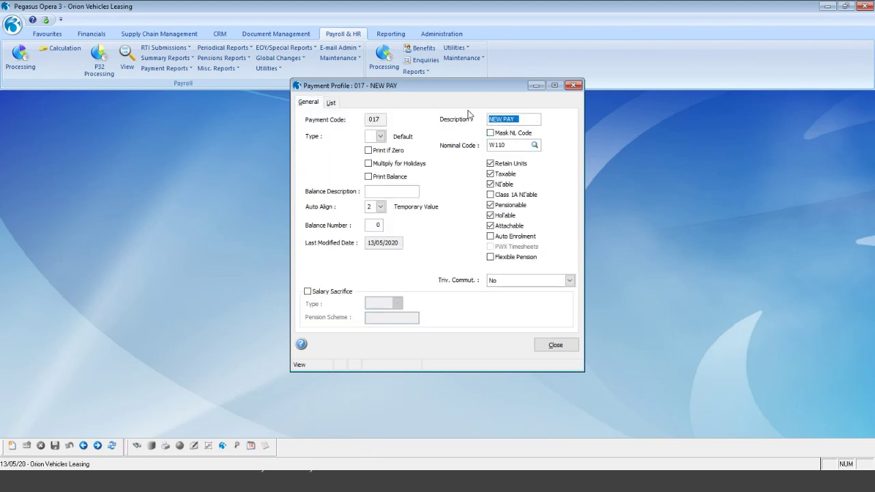
text(Fu)
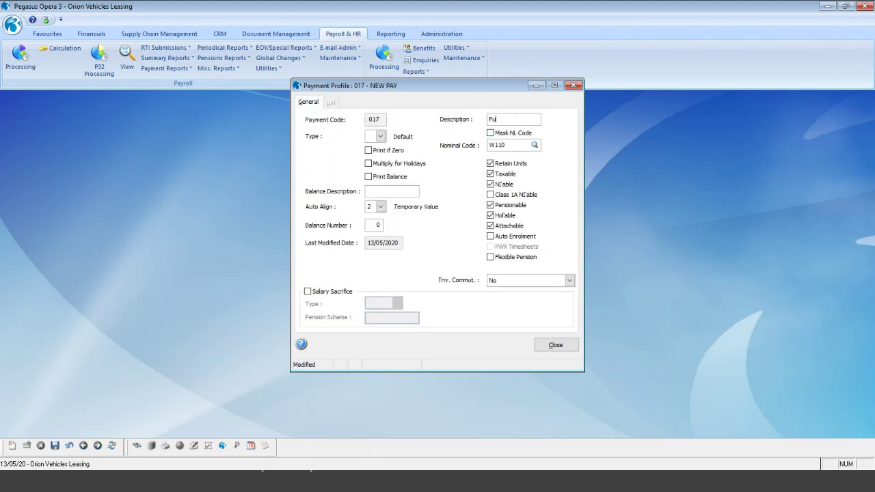
text(rlough)
click(511, 145)
key(BackSpace)
text(1)
key(Tab)
click(53, 447)
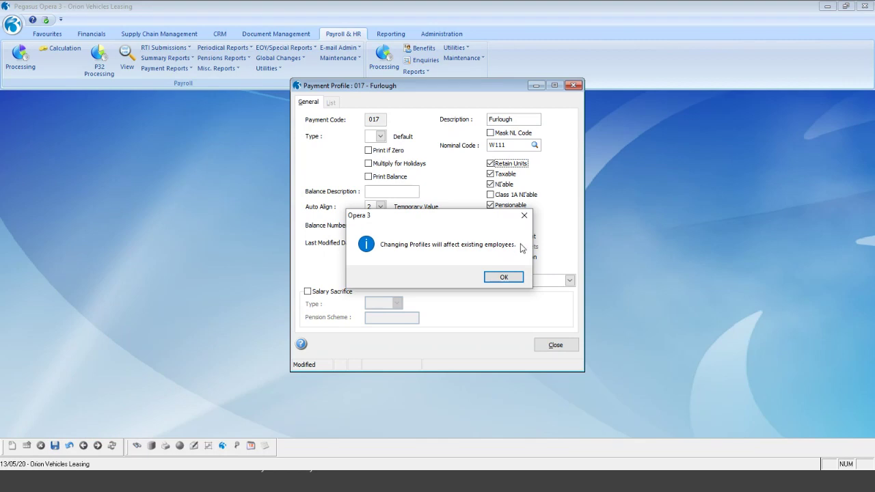
click(509, 278)
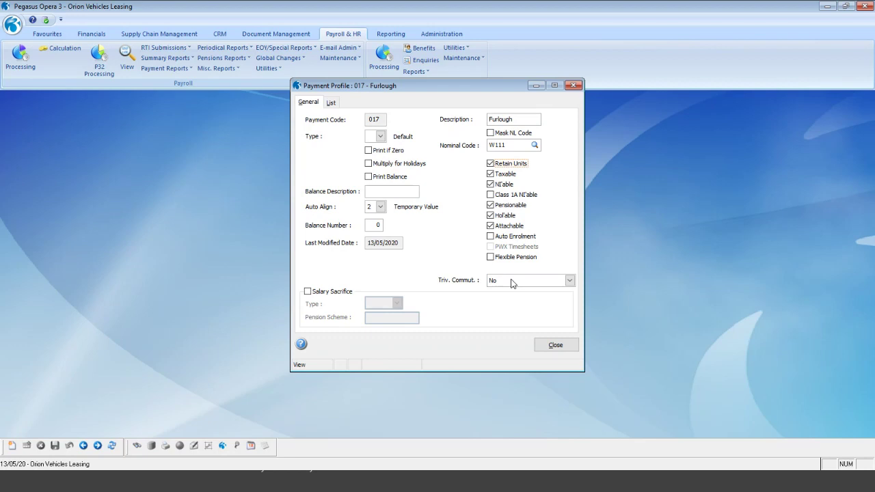
click(549, 344)
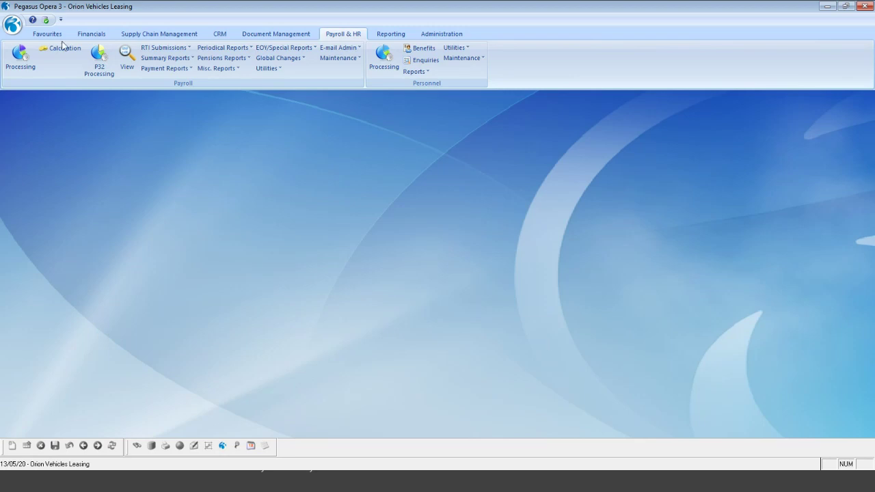
Step: Start payroll processing for the Furlough Weekly group, entering the group password
click(28, 66)
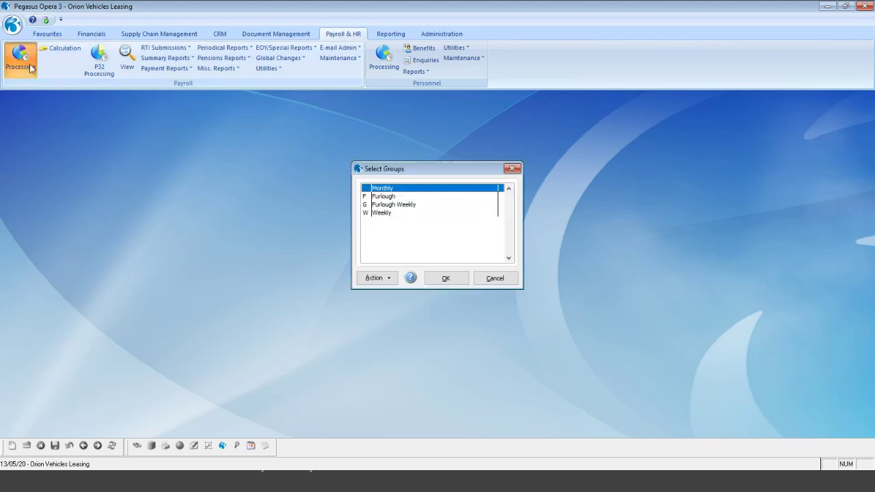
click(421, 205)
click(446, 278)
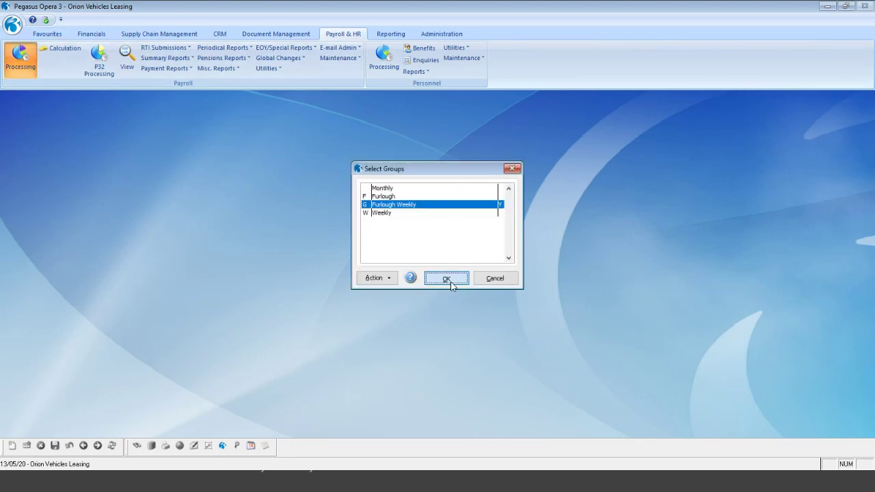
text(***)
key(Return)
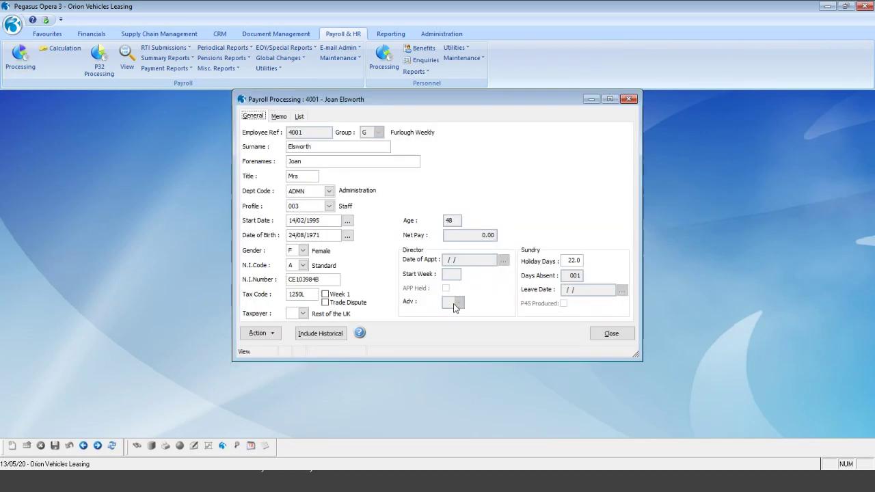
Step: Bring up the employee's Pay & Deductions window from the Action menu
click(273, 333)
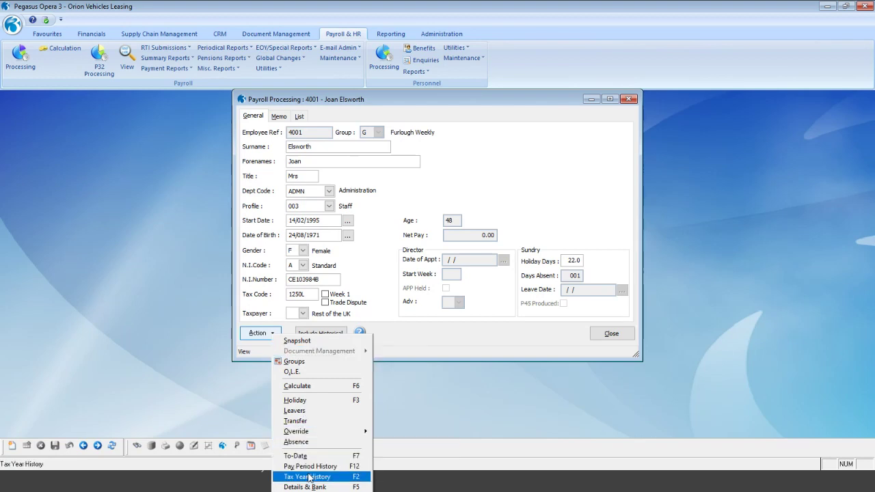
click(693, 238)
drag(441, 111, 450, 34)
click(268, 264)
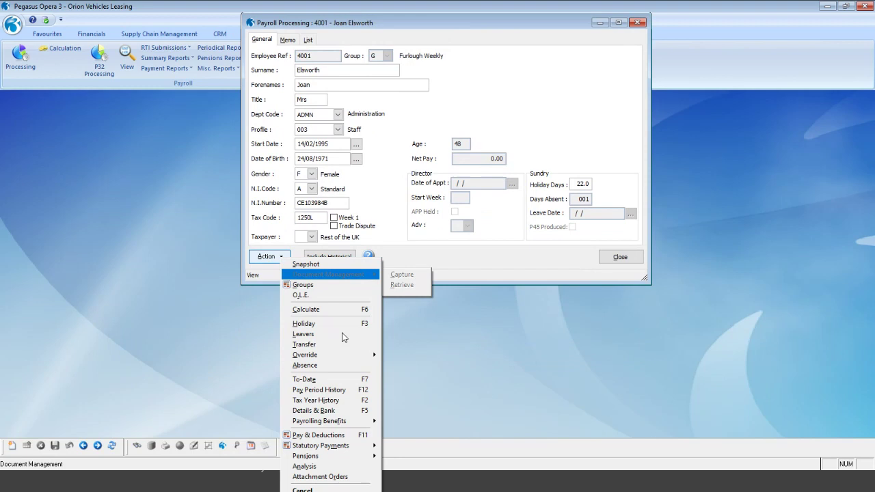
click(316, 435)
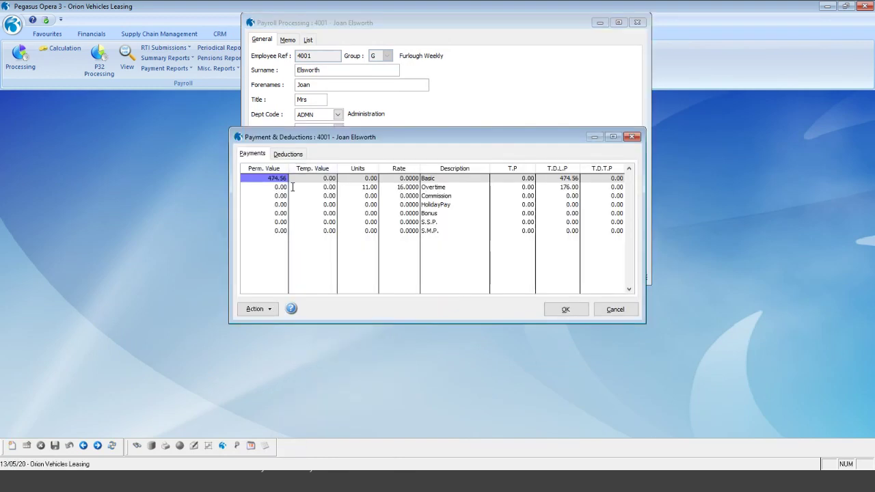
Step: Set the overtime units and rate to 0 and Basic's permanent value to 0
click(362, 186)
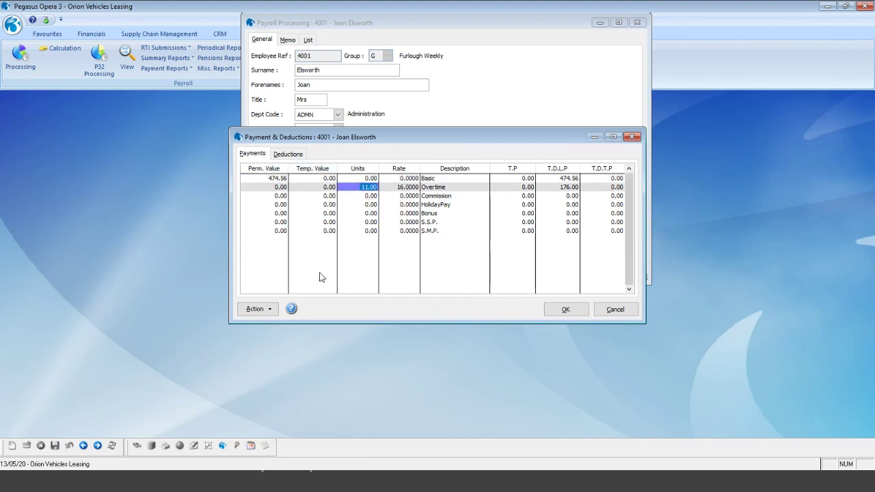
key(Delete)
click(396, 187)
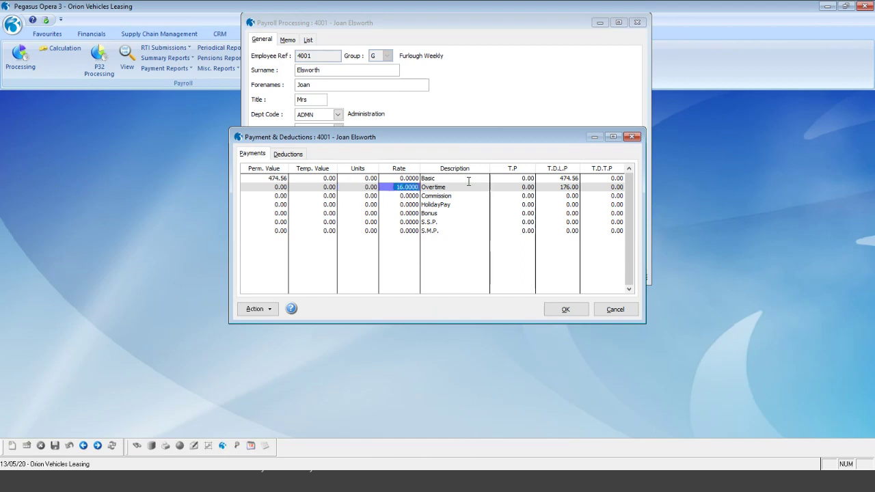
text(0)
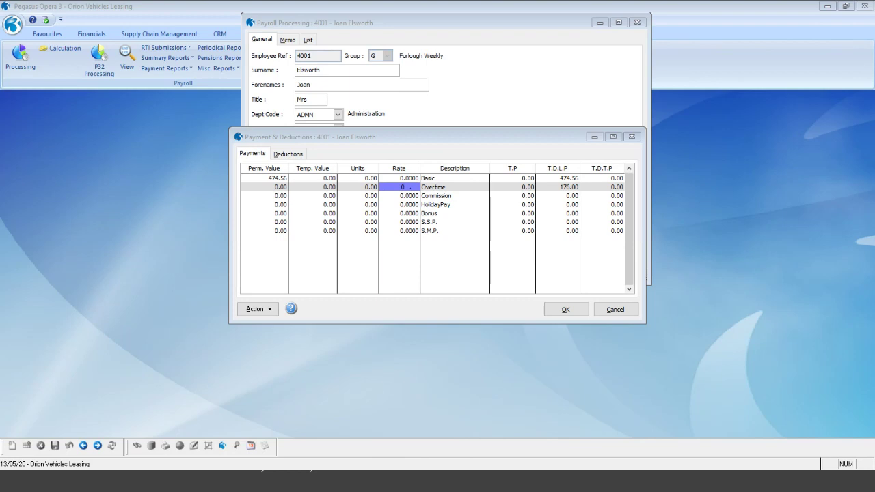
click(268, 178)
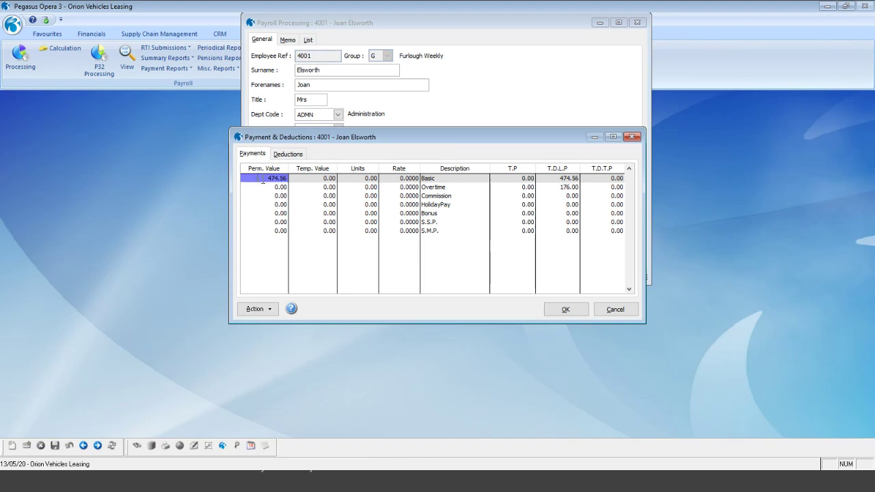
text(0 .)
key(Tab)
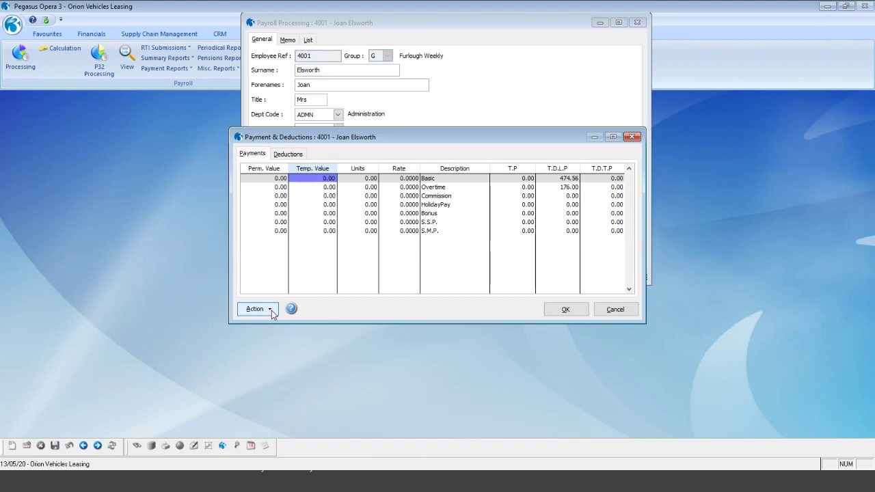
Step: Add a P017 Furlough payment with a temporary value of 379.64
click(258, 309)
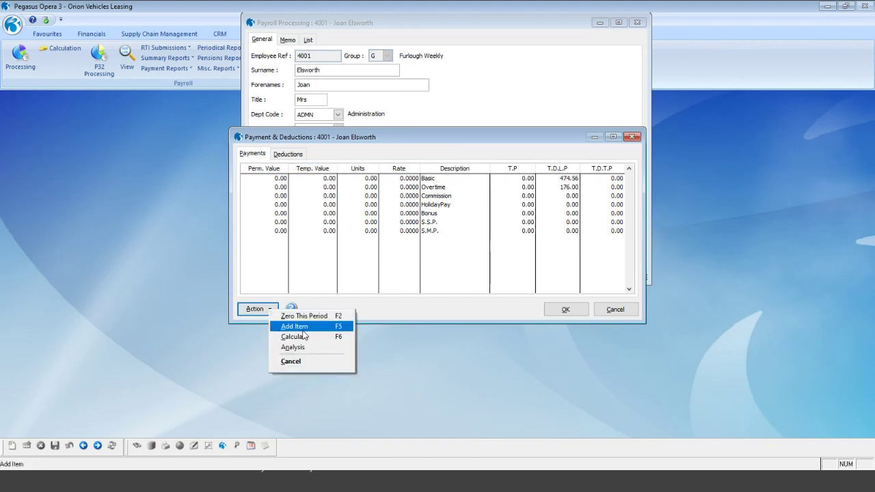
click(301, 327)
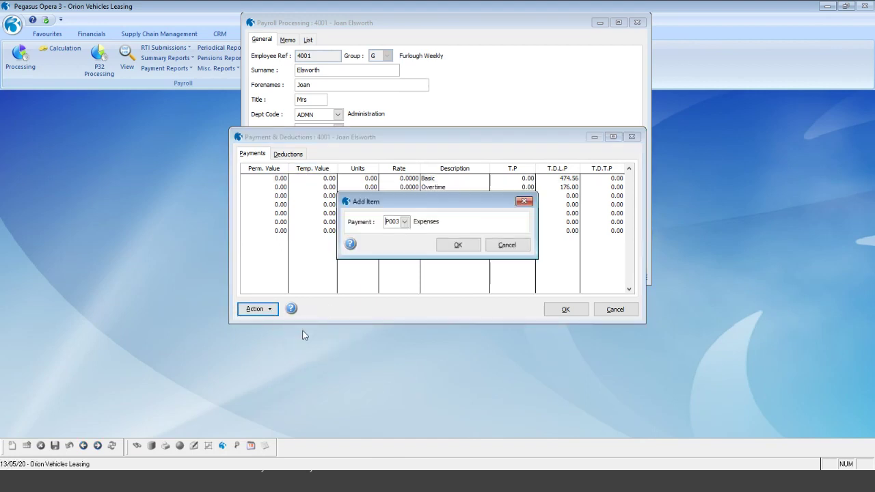
click(404, 222)
scroll(414, 253, down, 1)
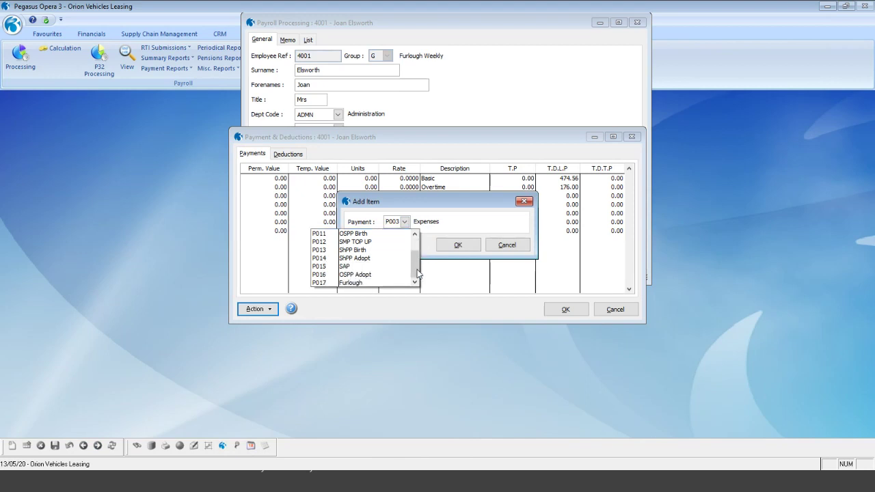
click(363, 282)
click(457, 245)
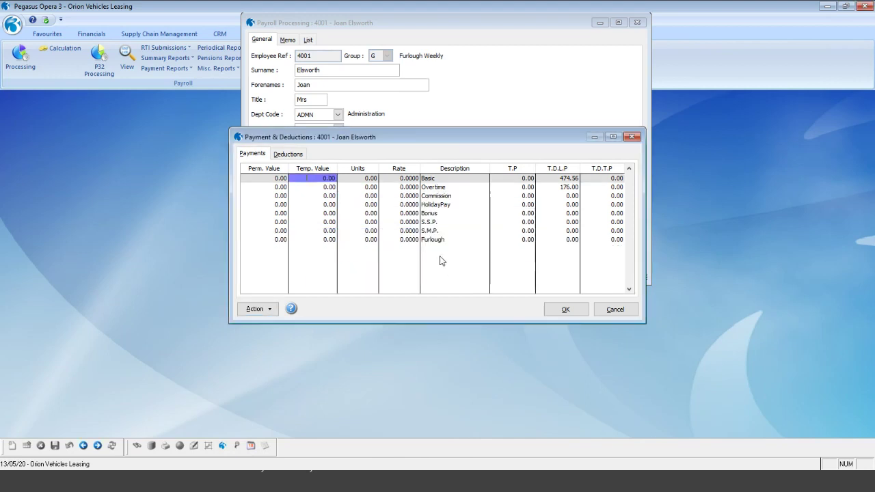
click(320, 241)
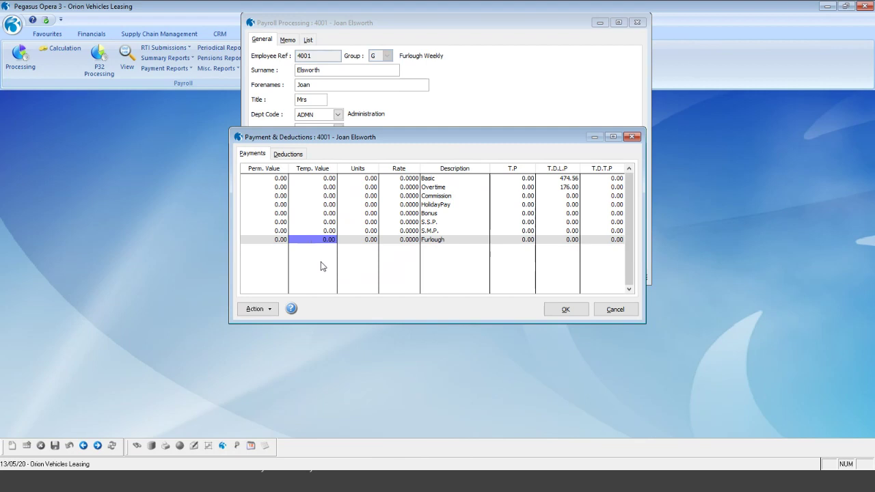
text(379.64)
key(Tab)
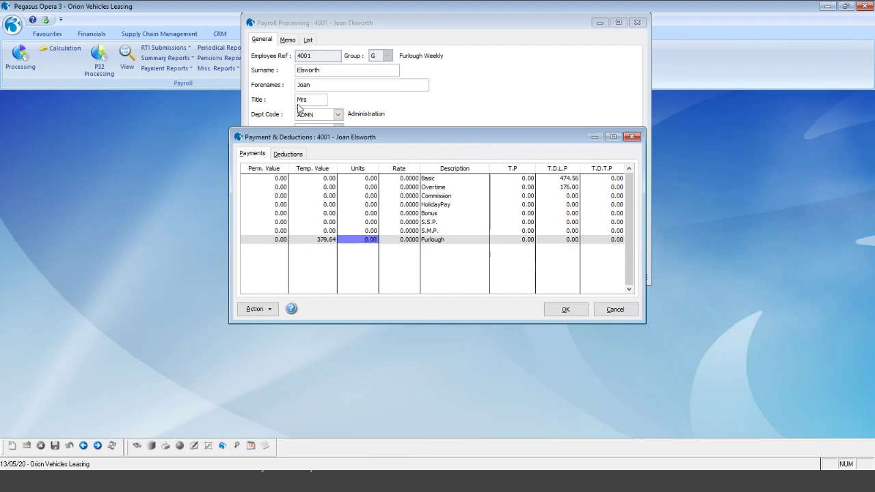
click(288, 154)
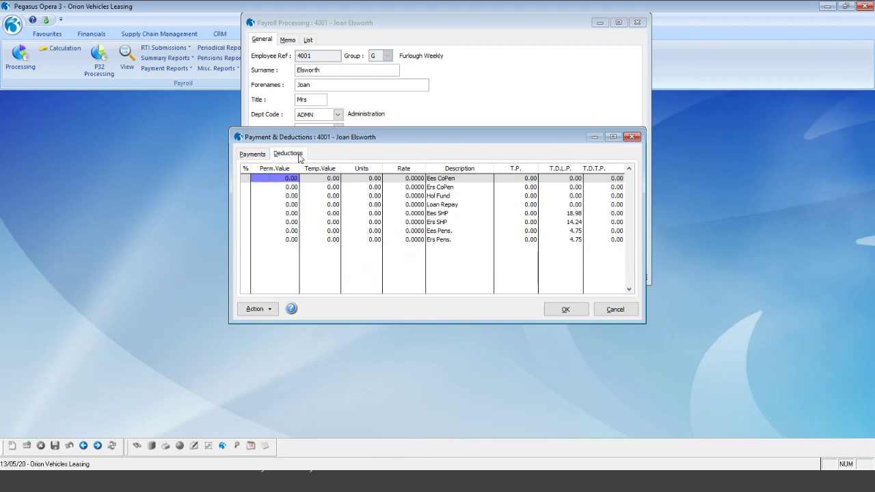
Step: Run Calculate for employee 4001 and close the summary showing net pay 309.05
click(268, 309)
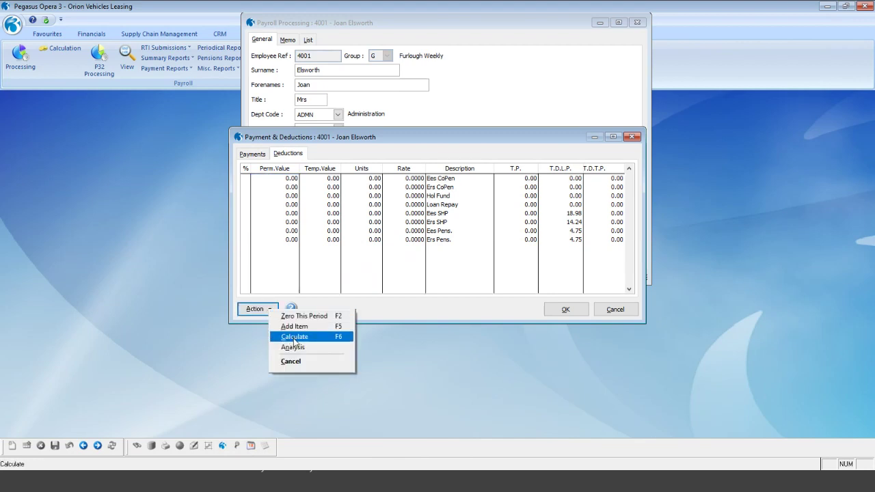
click(294, 337)
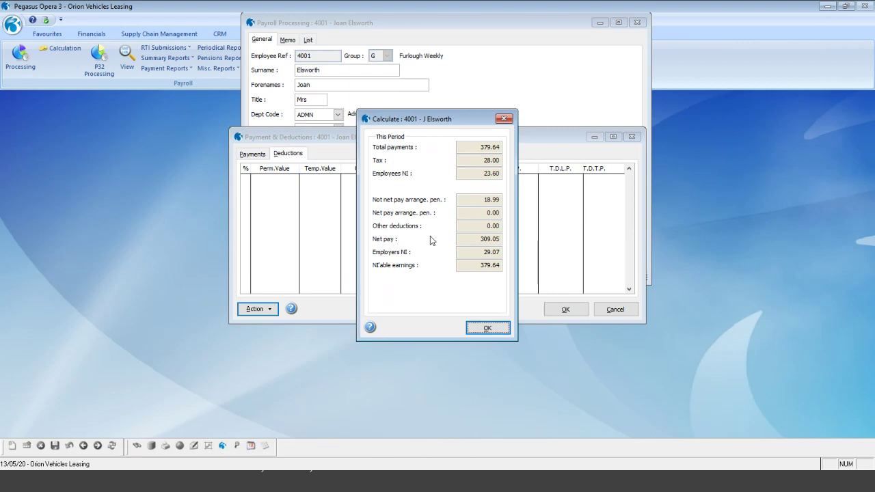
click(495, 331)
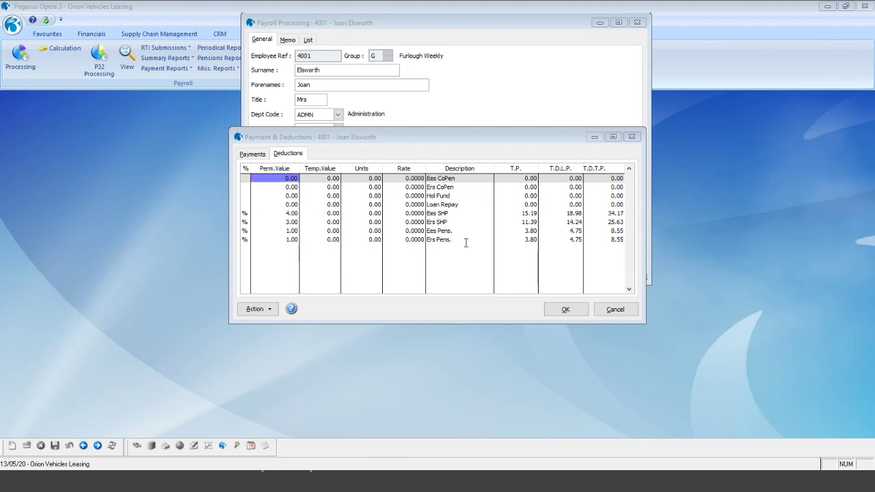
Step: Accept employee 4001's pay changes and bring up employee 4007's pay and deductions
click(550, 308)
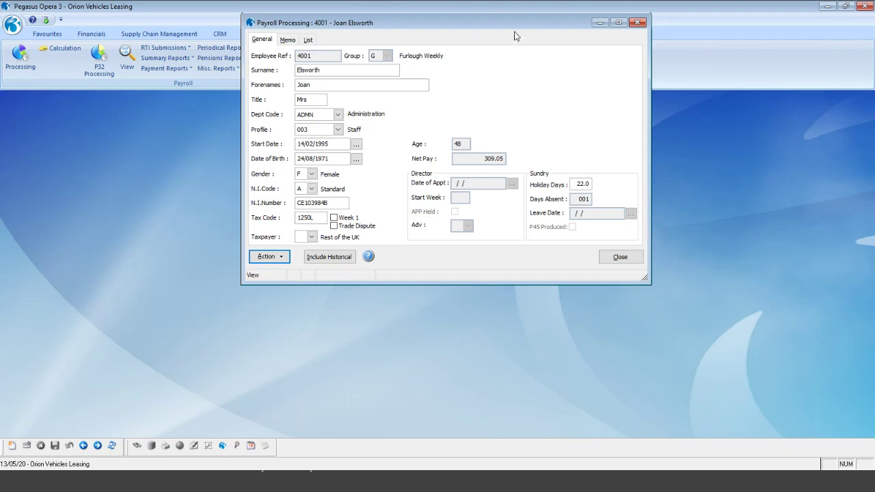
drag(493, 22, 531, 103)
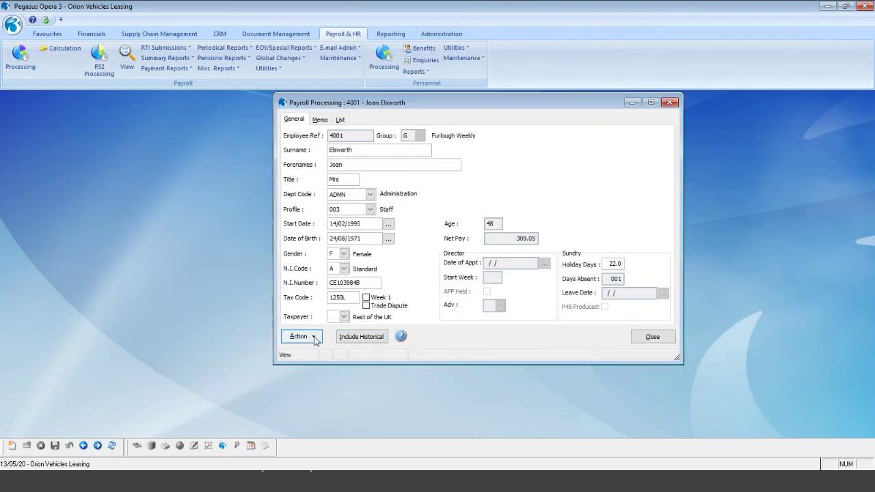
key(Page_Down)
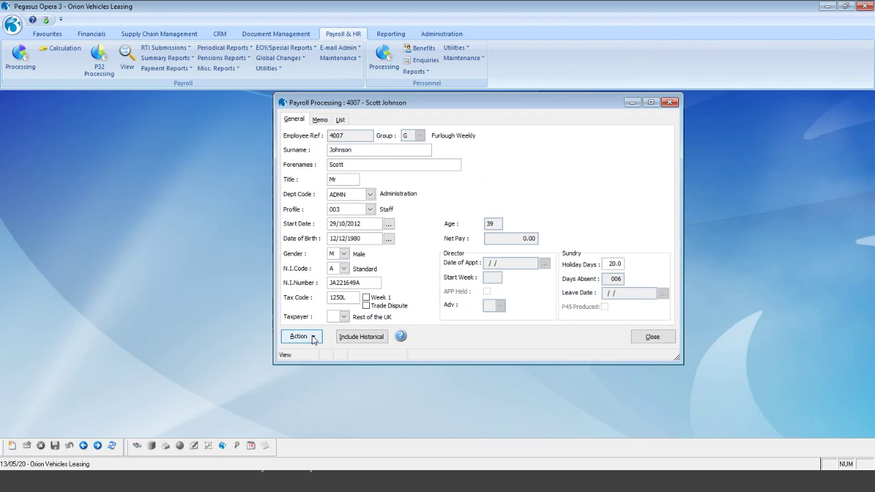
click(313, 337)
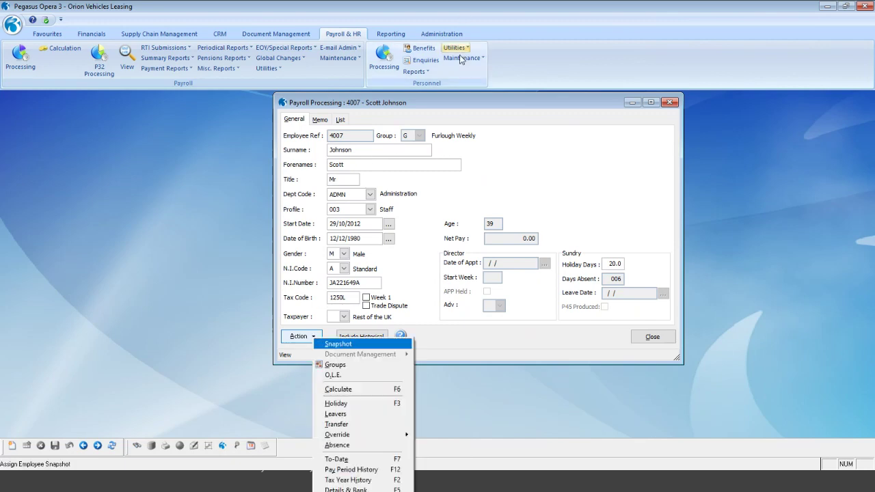
click(313, 337)
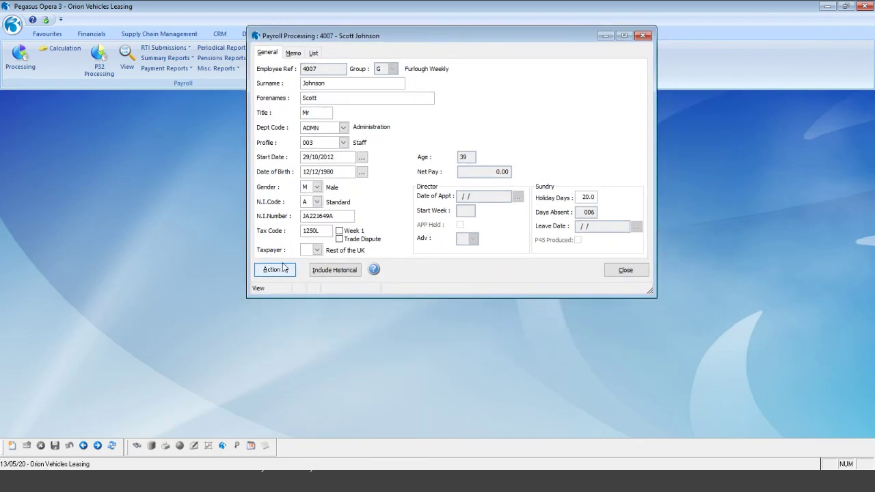
click(285, 268)
click(314, 447)
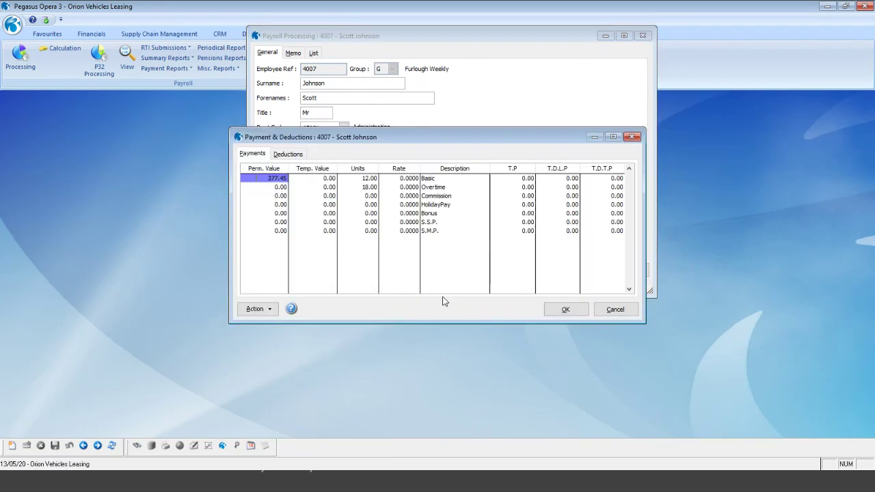
Step: Zero 4007's Basic pay and add a P017 Furlough line, then cancel without saving
click(259, 177)
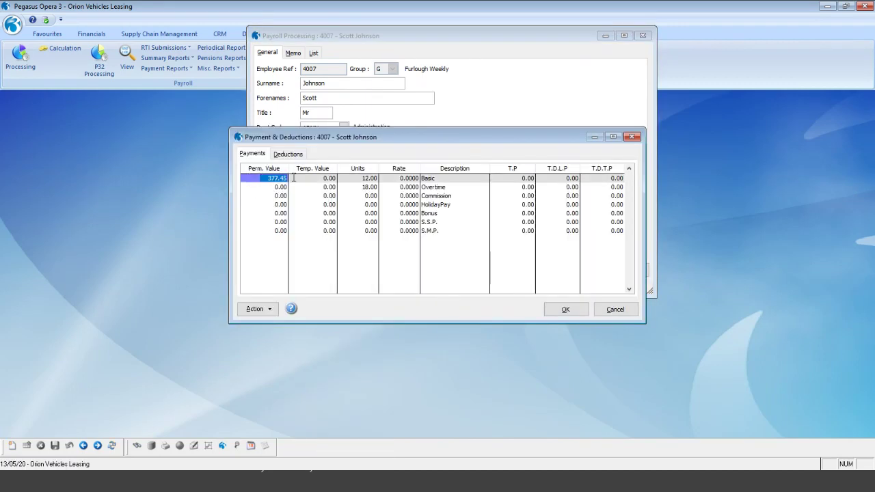
text(0)
click(369, 222)
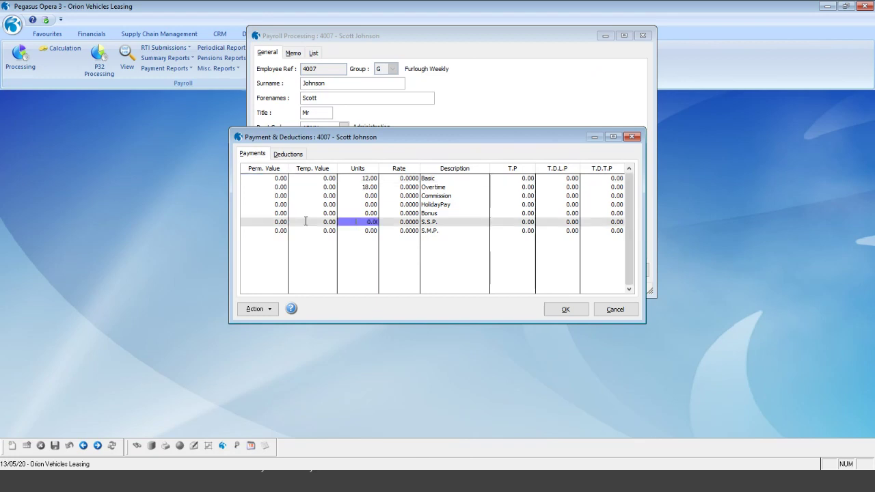
click(264, 311)
click(263, 309)
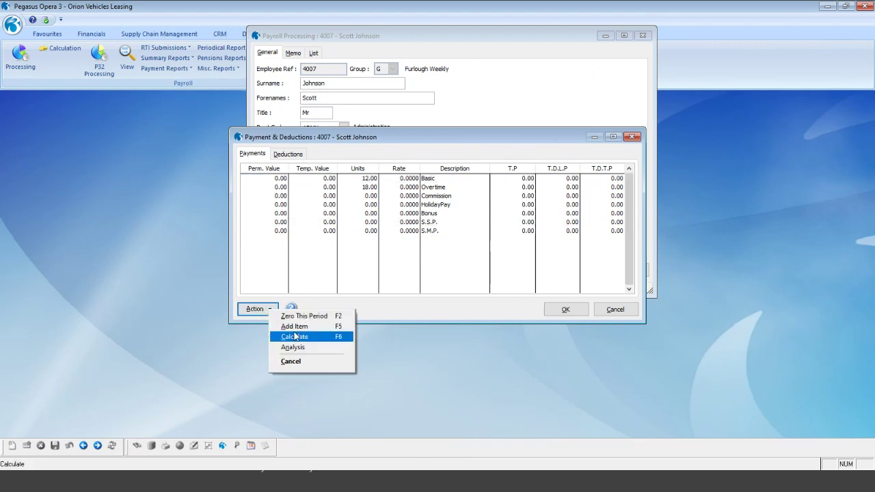
click(291, 326)
click(393, 221)
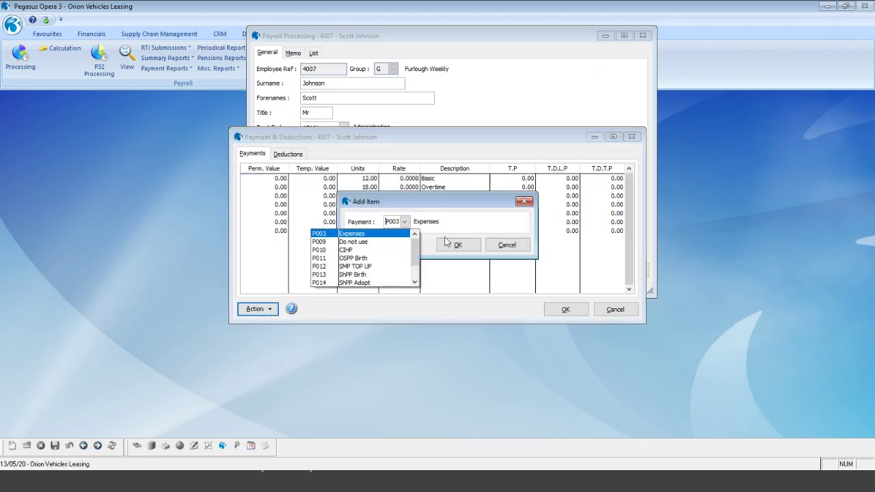
scroll(352, 280, down, 3)
click(351, 283)
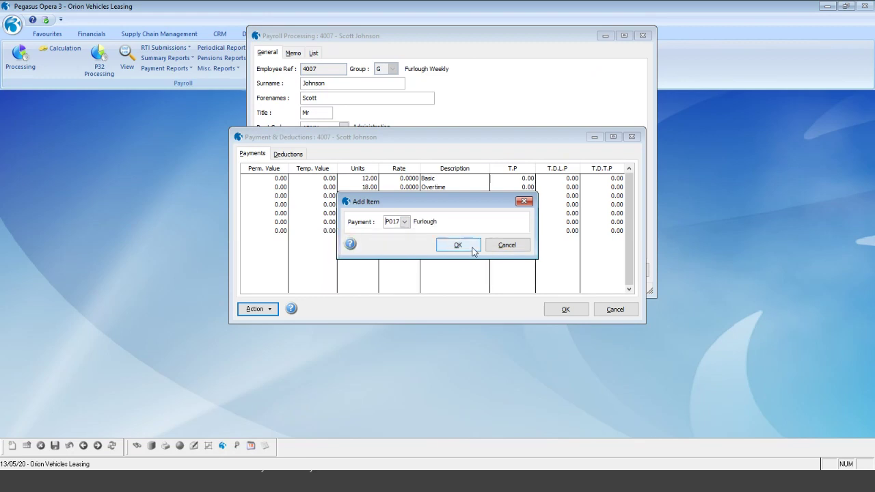
click(465, 245)
click(309, 239)
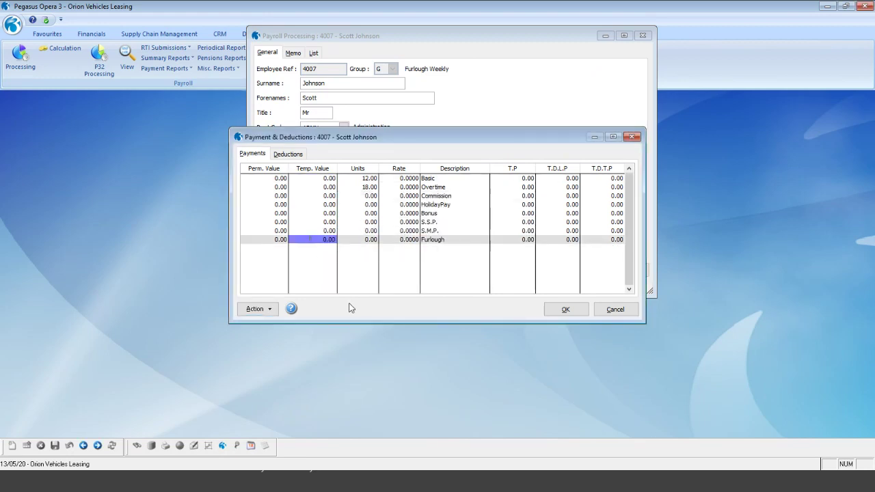
click(615, 309)
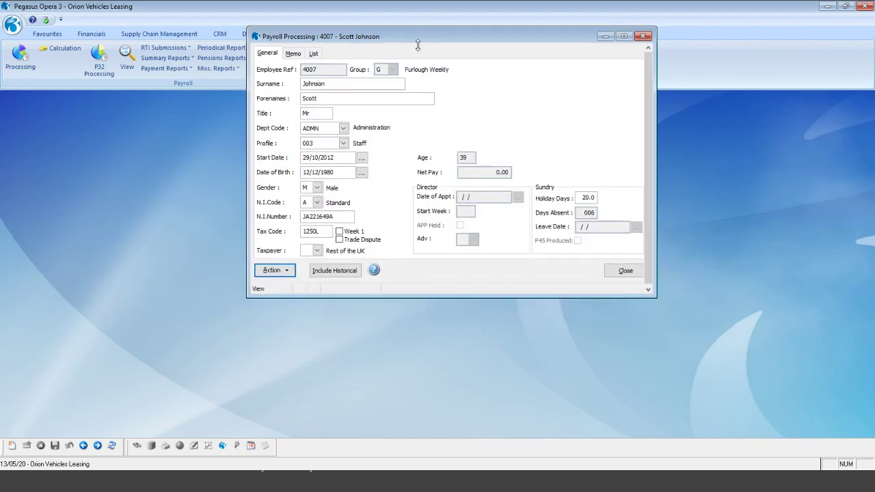
drag(429, 37, 386, 97)
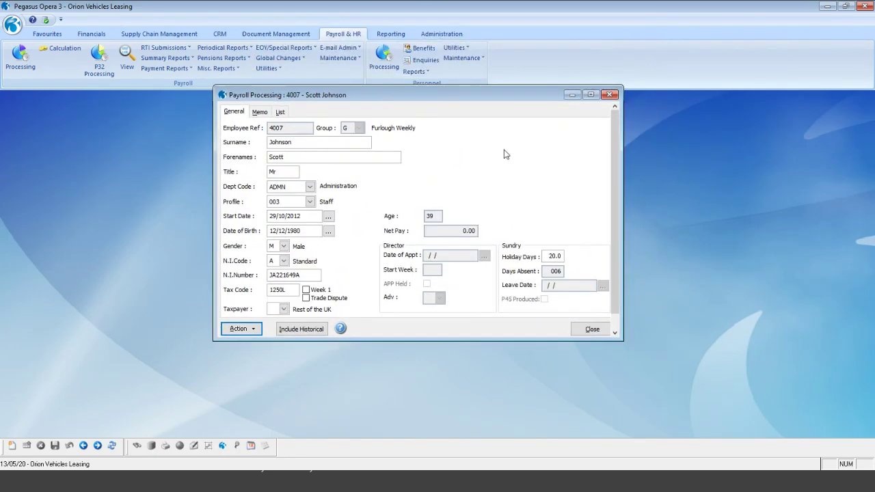
Step: Close the Payroll Processing window for the Furlough Weekly group
click(599, 330)
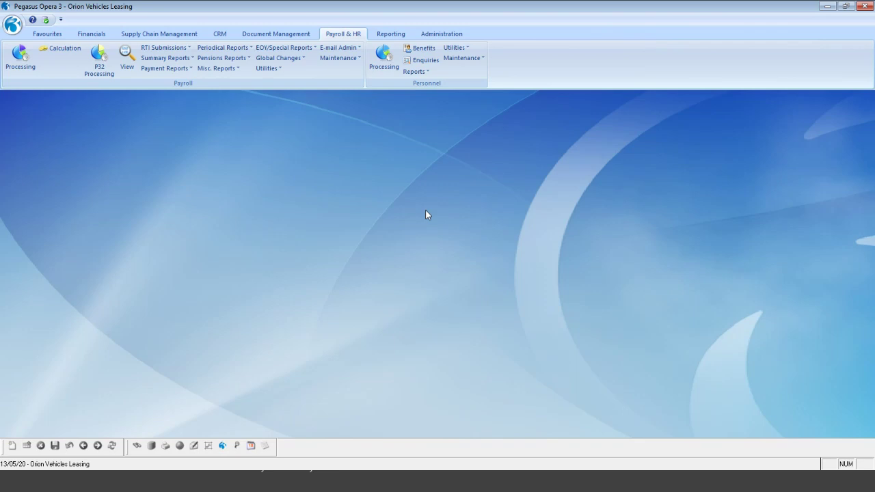
Step: Open pension scheme JOBHOLDPEN and enter 3% employer and 5% employee contributions
click(340, 59)
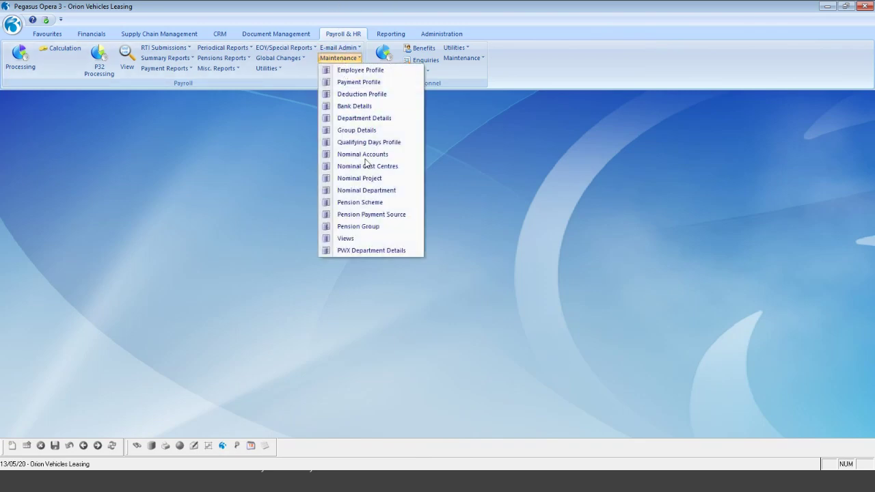
click(363, 202)
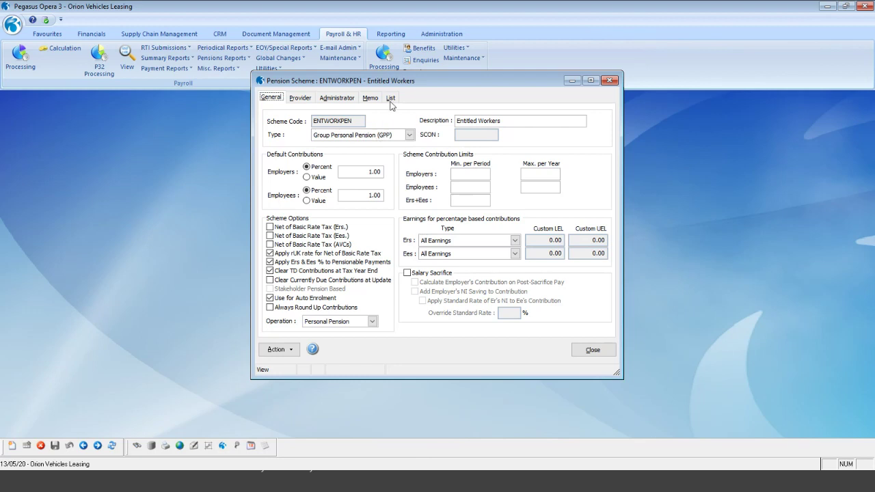
click(390, 98)
click(343, 133)
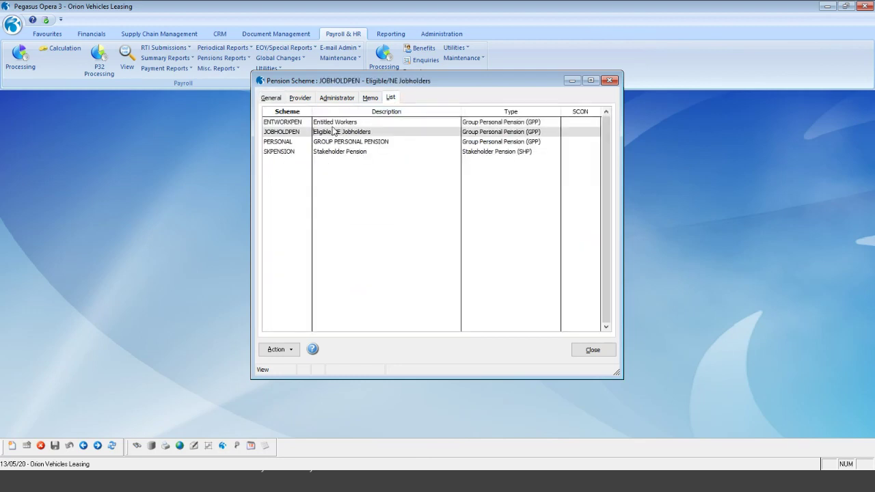
click(280, 98)
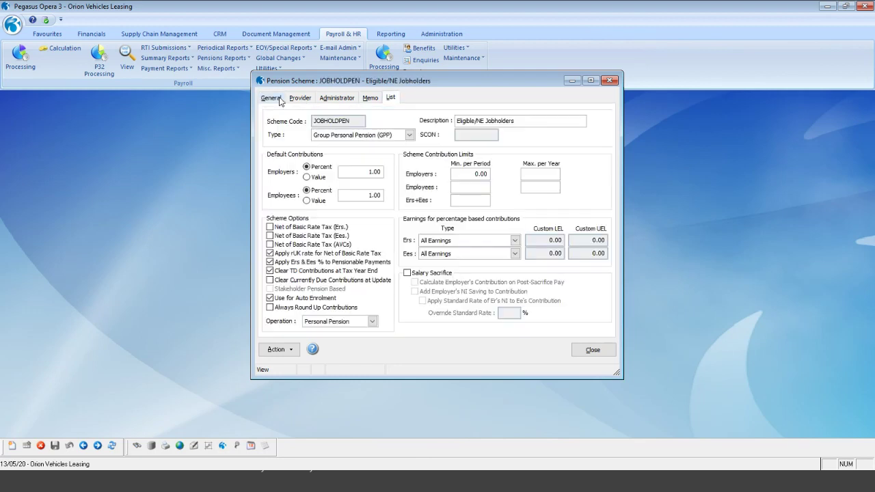
drag(363, 171, 399, 194)
text(3)
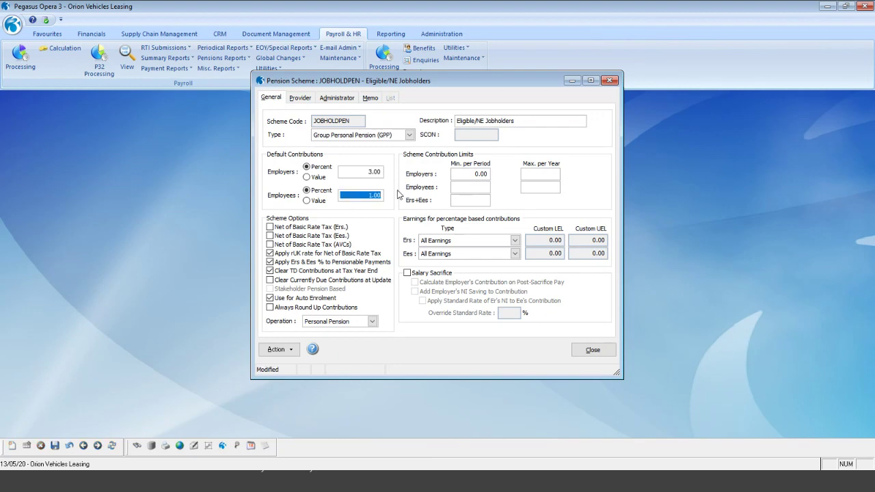
text(5 .)
click(360, 172)
click(609, 81)
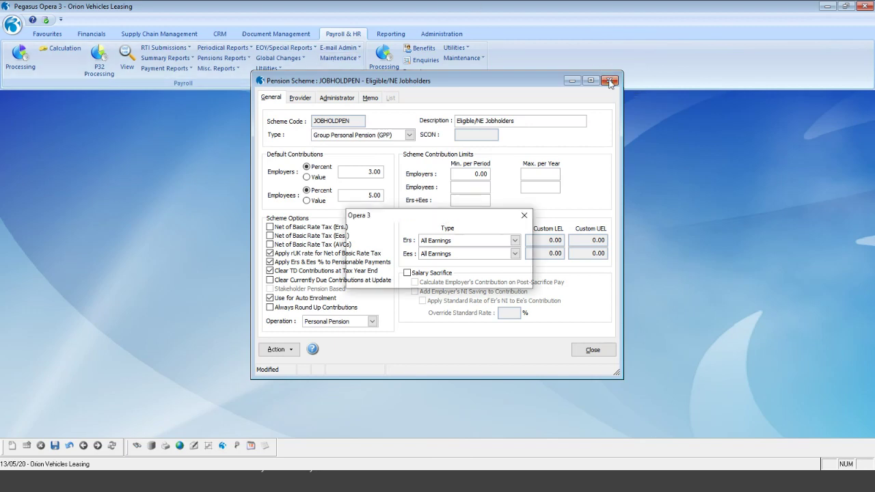
Step: Discard the JOBHOLDPEN edits, view the Pensions Regulator thresholds in Auto Enrolment Settings, and cancel
click(471, 277)
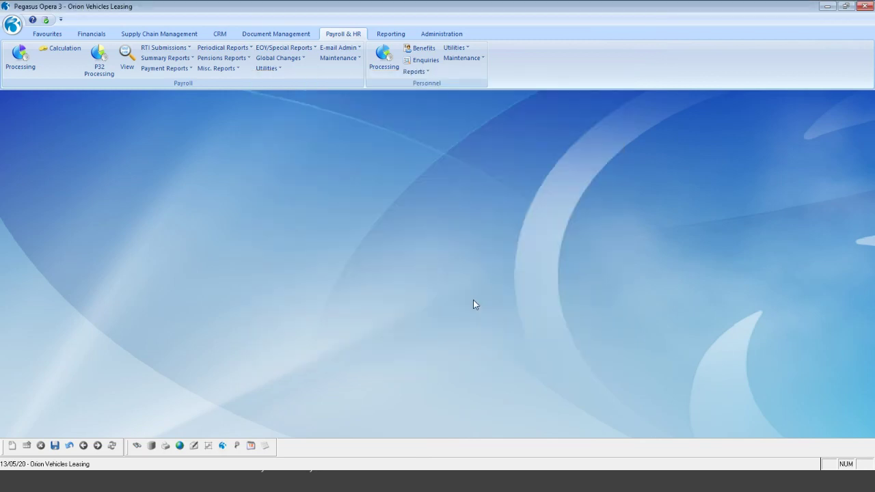
click(278, 70)
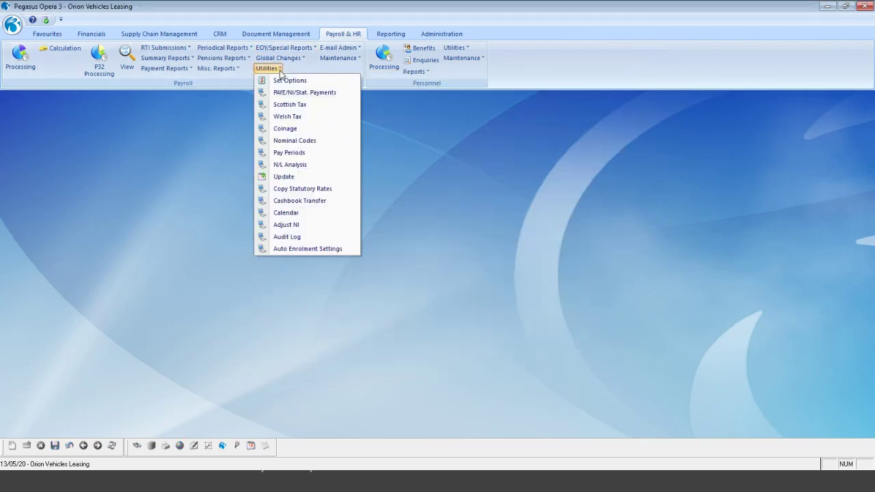
click(306, 248)
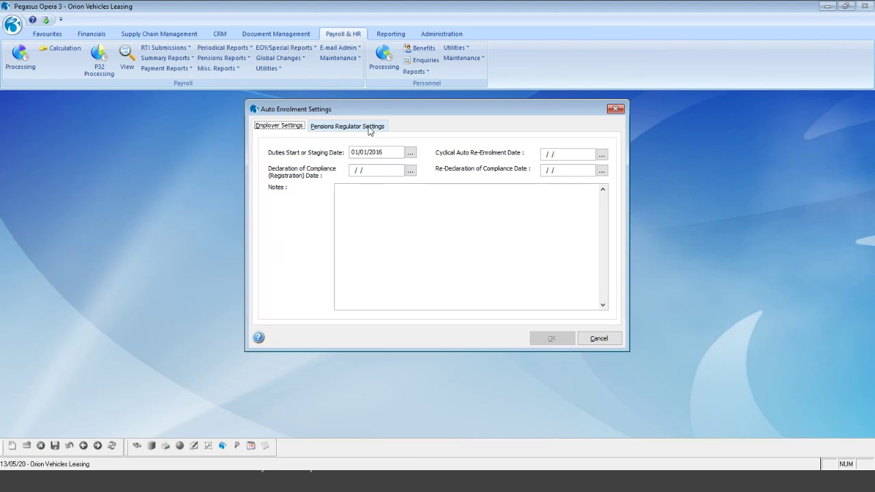
click(369, 130)
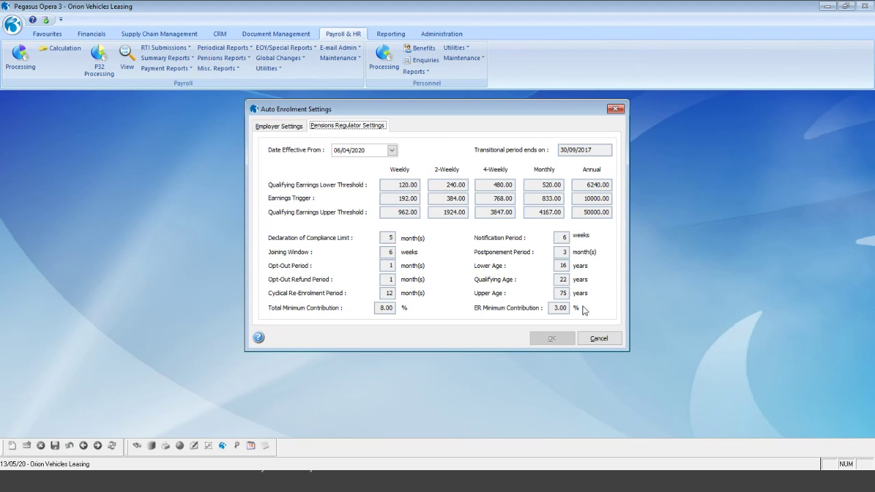
click(599, 338)
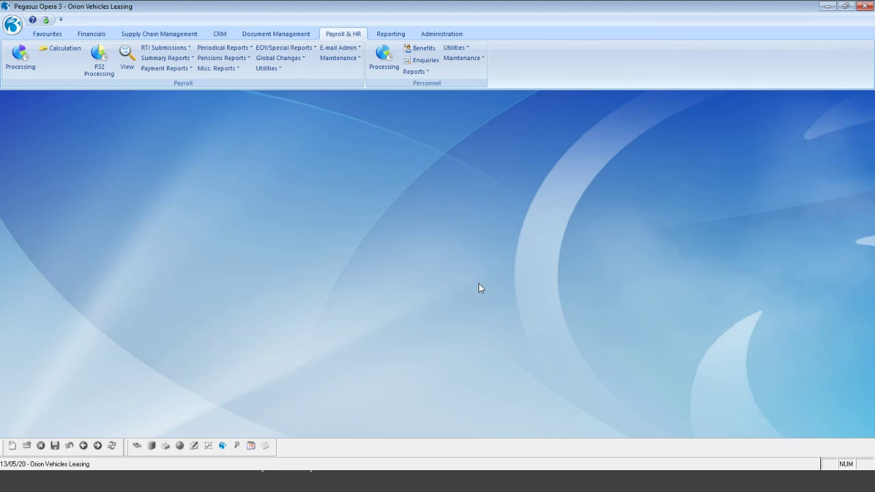
Step: Open the Pension Scheme records from Payroll Maintenance to show the ENTWORKPEN Entitled Workers scheme
click(332, 59)
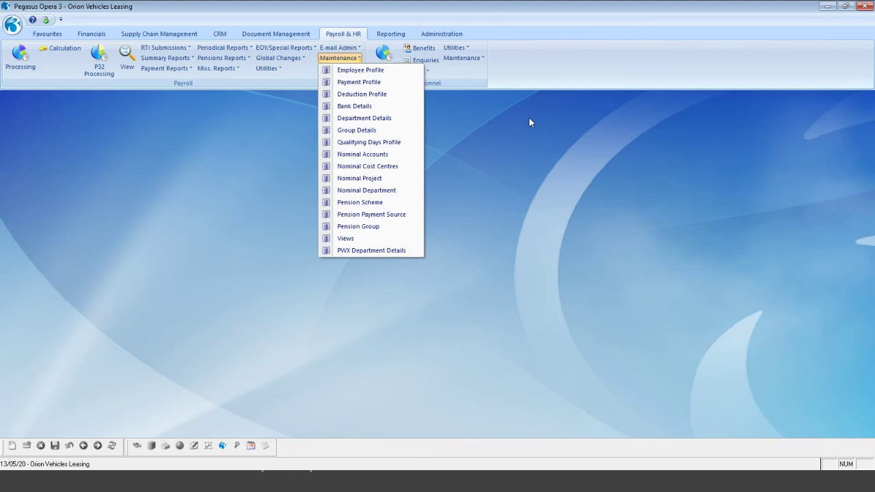
click(383, 201)
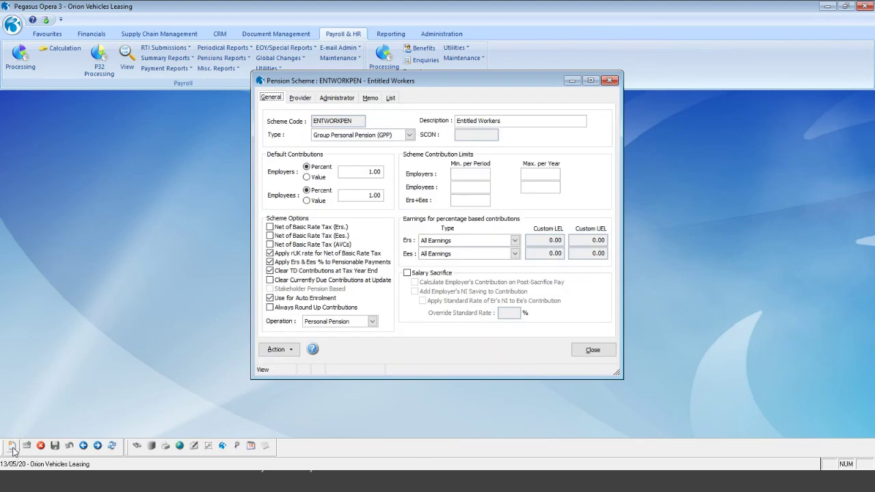
Step: Create a new pension scheme FURLOUGH described 'Report Only' as a Group Personal Pension
click(12, 446)
text(F)
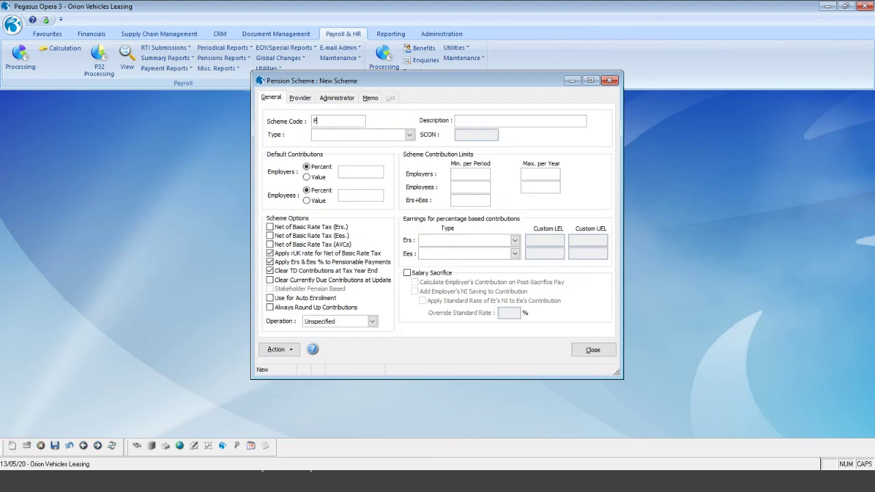
text(URLOUGH)
key(Tab)
text(Report Only)
click(409, 136)
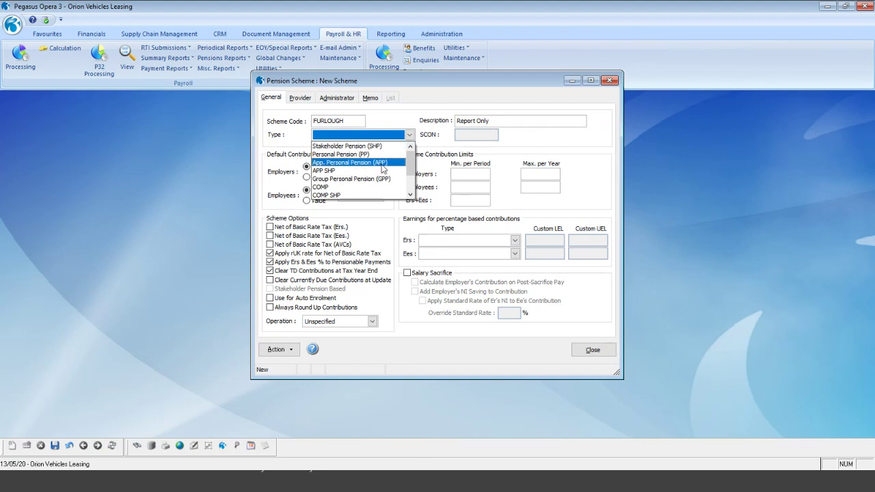
click(356, 179)
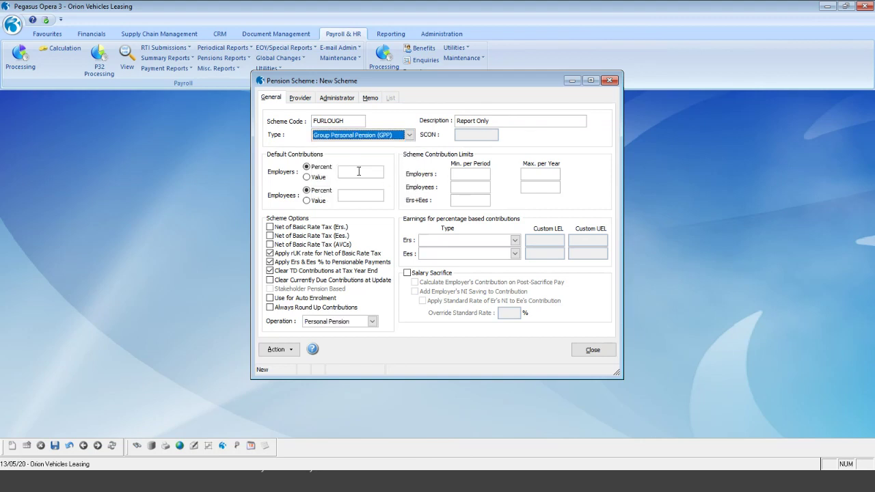
Step: Set 3% employer and 0% employee contributions, both based between auto enrol thresholds
click(359, 172)
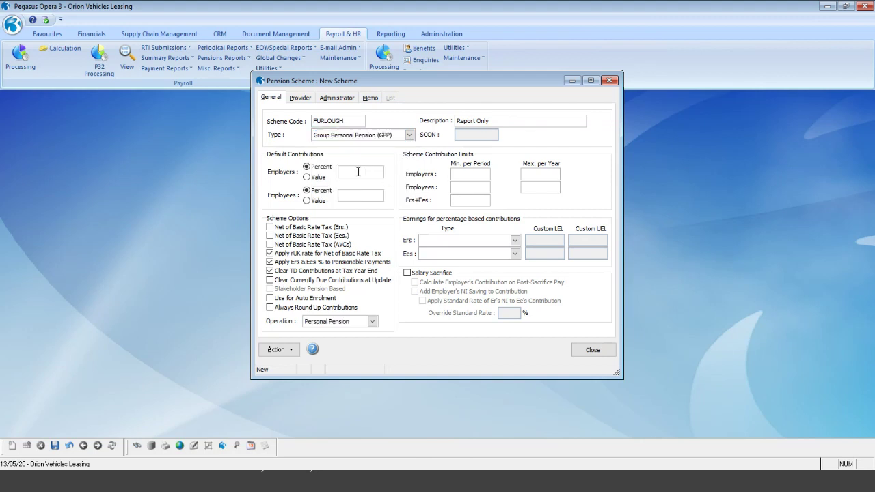
text(3)
key(Tab)
key(Tab)
text(0)
key(Tab)
click(515, 241)
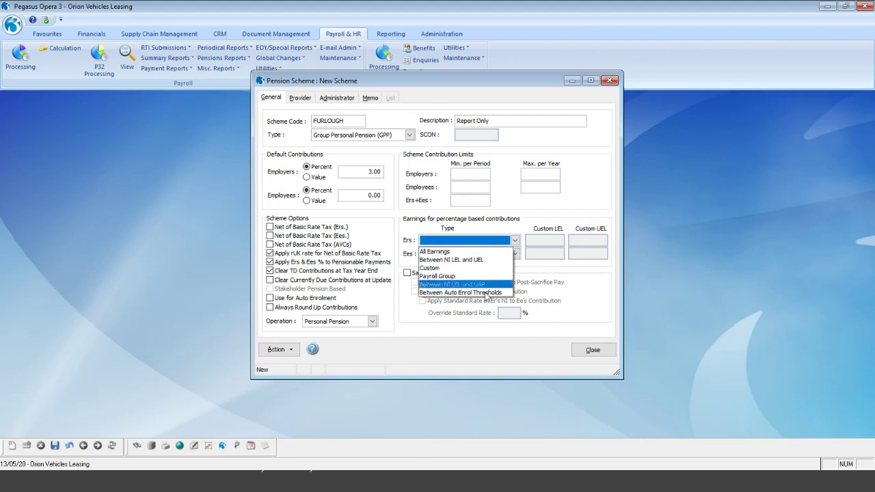
click(471, 292)
click(516, 254)
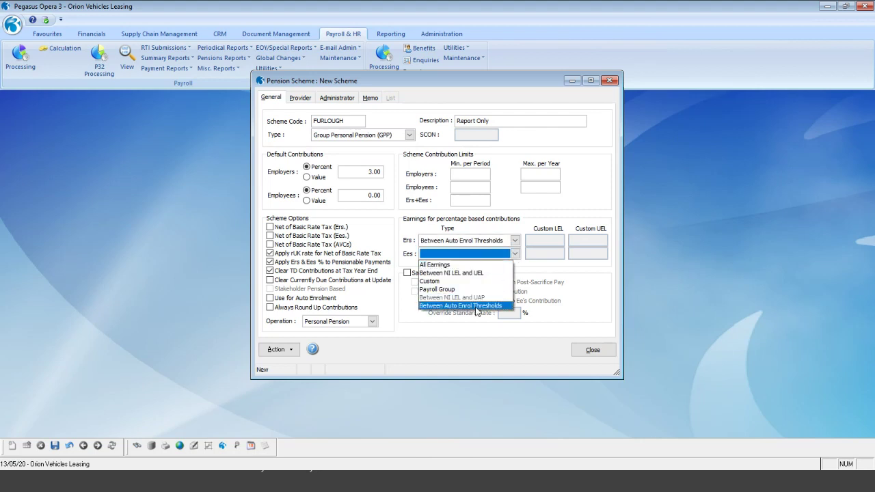
click(471, 305)
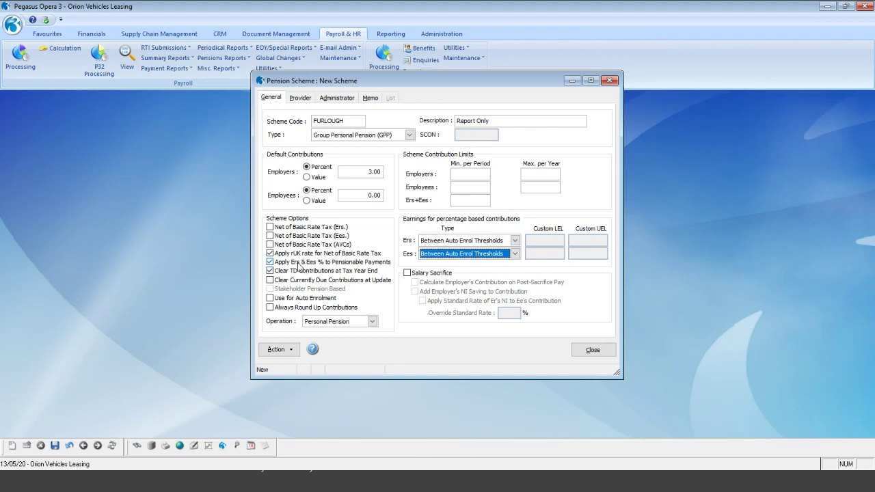
Step: Stop applying percentages to pensionable payments and save the scheme despite the contribution warning
click(270, 263)
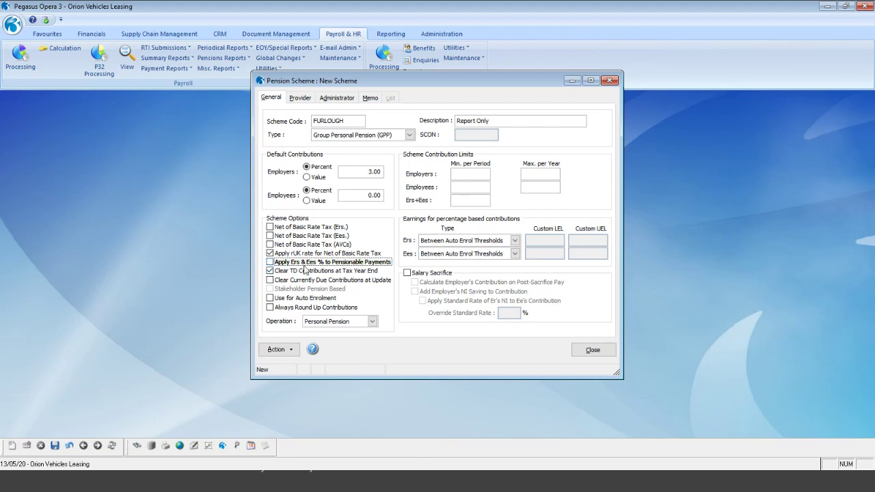
click(278, 349)
key(Escape)
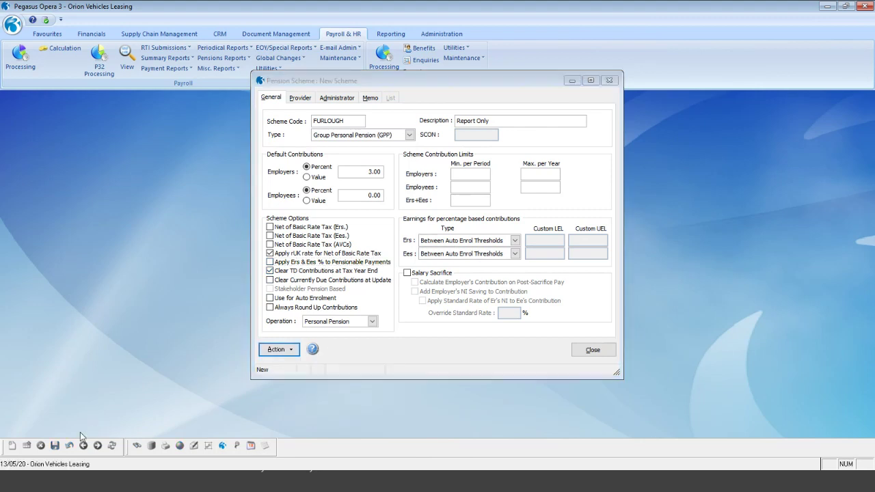
click(52, 445)
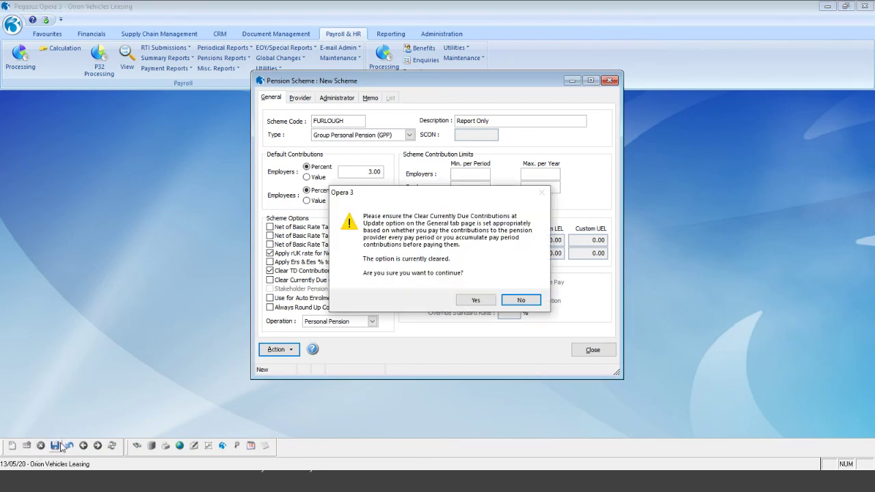
click(475, 301)
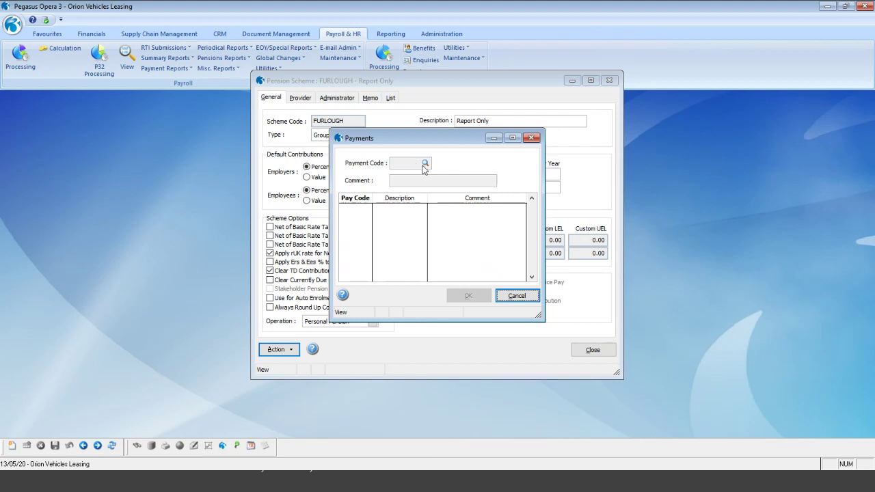
Step: Add payment P017 Furlough to the FURLOUGH scheme, save the payment list, and close the scheme
click(12, 446)
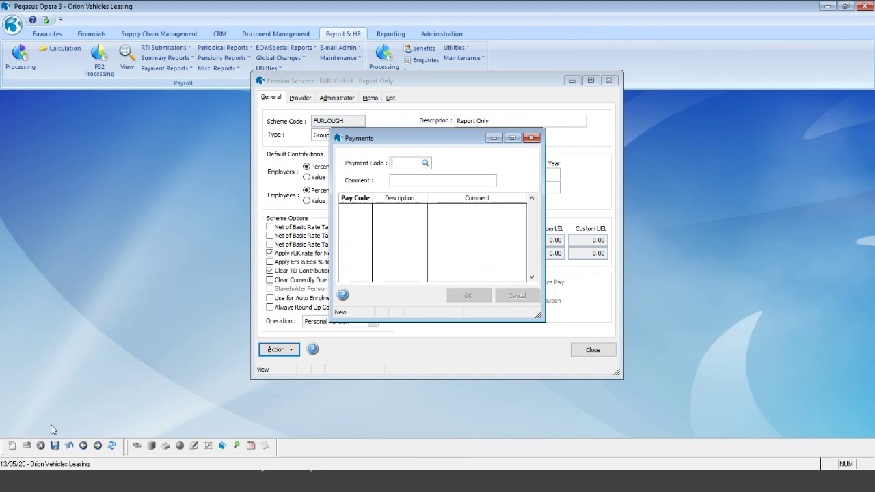
text(F017)
key(Tab)
key(Return)
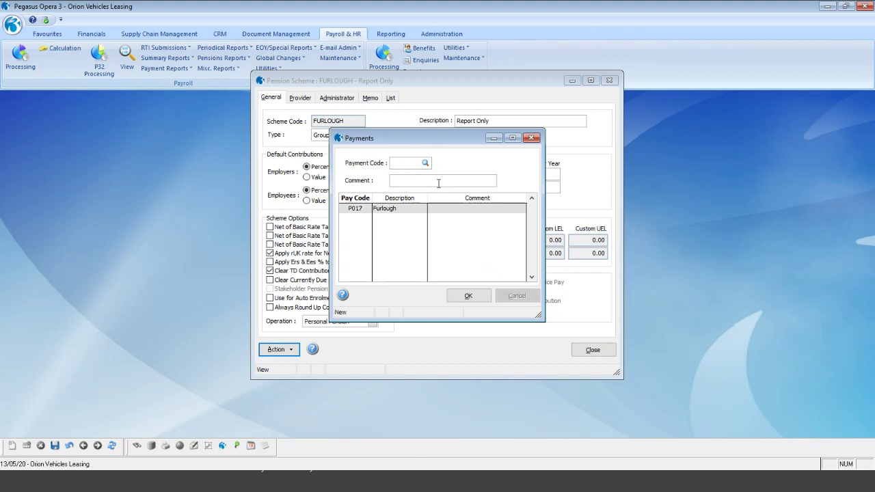
key(Escape)
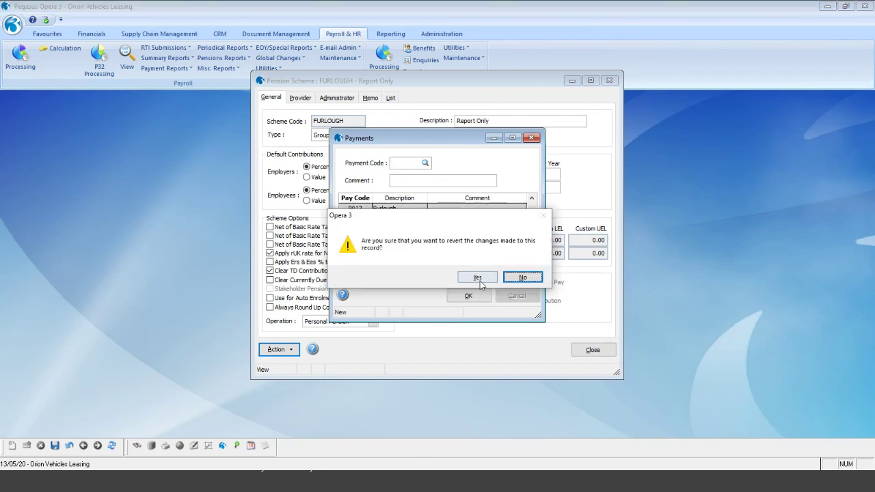
click(480, 284)
click(474, 296)
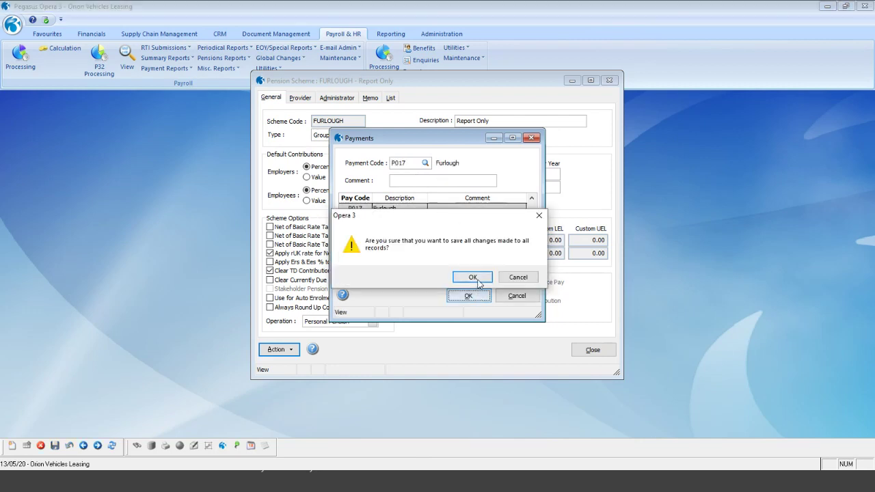
click(479, 278)
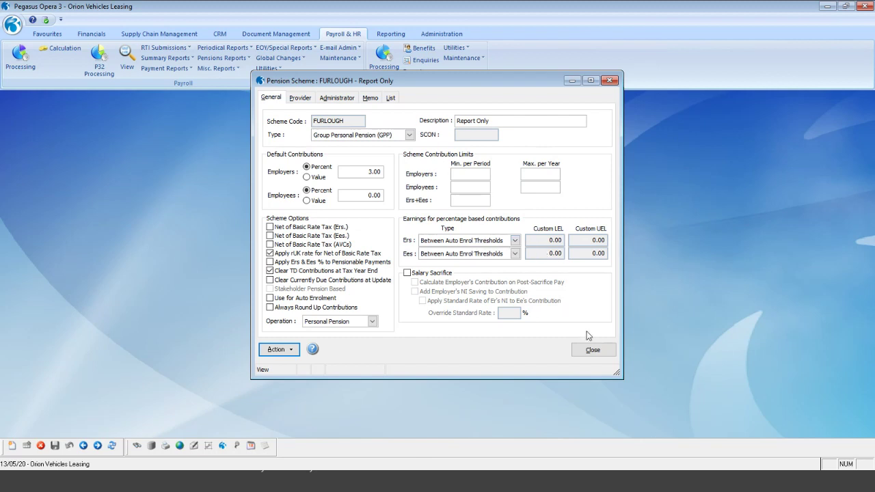
click(596, 350)
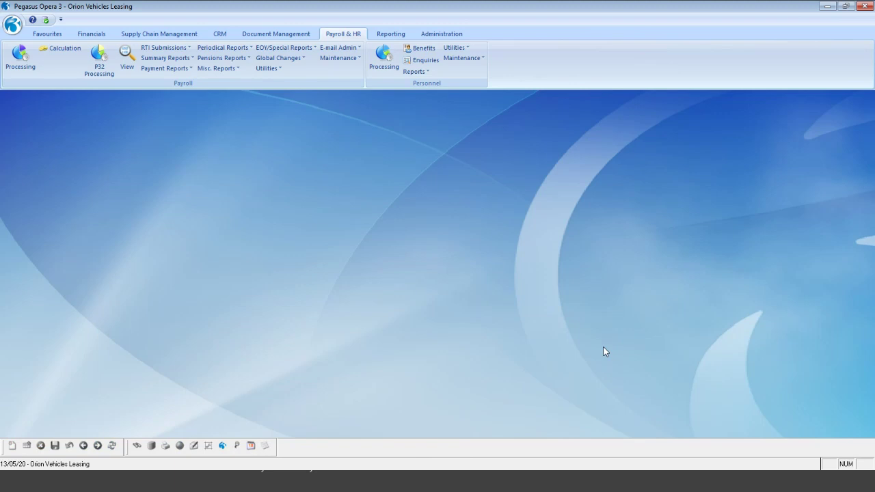
Step: Start a new deduction profile 026 and replace the placeholder description with Er's Fur
click(337, 60)
click(364, 98)
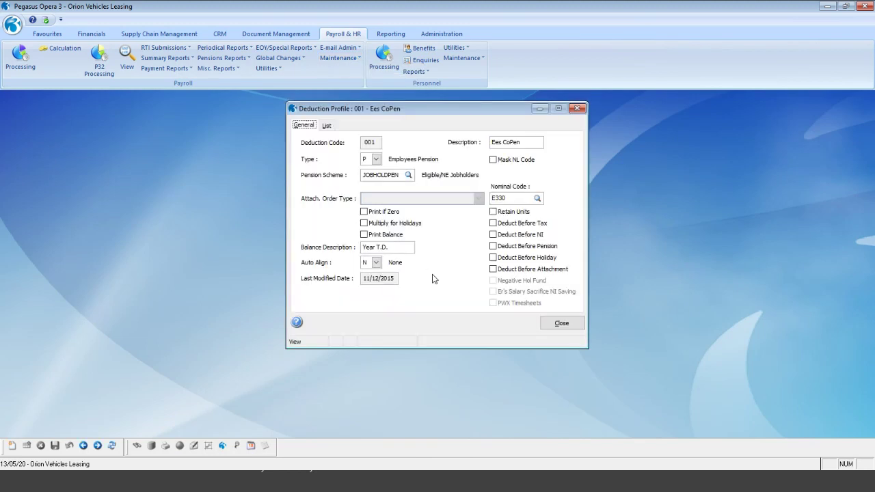
key(End)
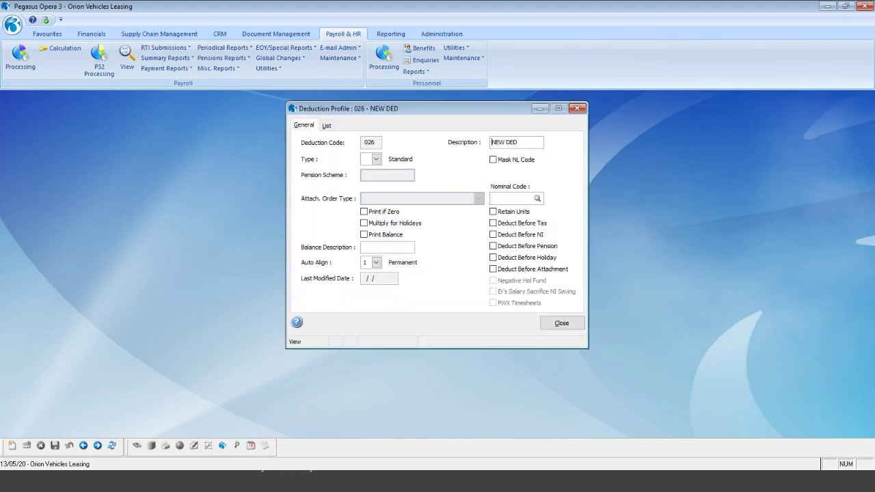
click(537, 141)
drag(537, 140, 436, 140)
text(Er's)
text(Fur)
Step: Set the deduction profile's nominal code to W110 after PEN finds no match
click(506, 197)
text(W)
key(BackSpace)
text(PEN)
key(Tab)
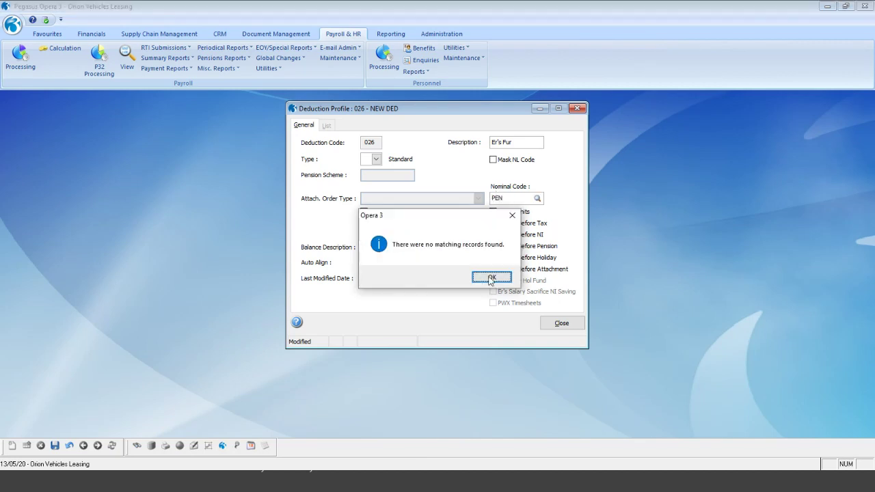
click(491, 277)
key(BackSpace)
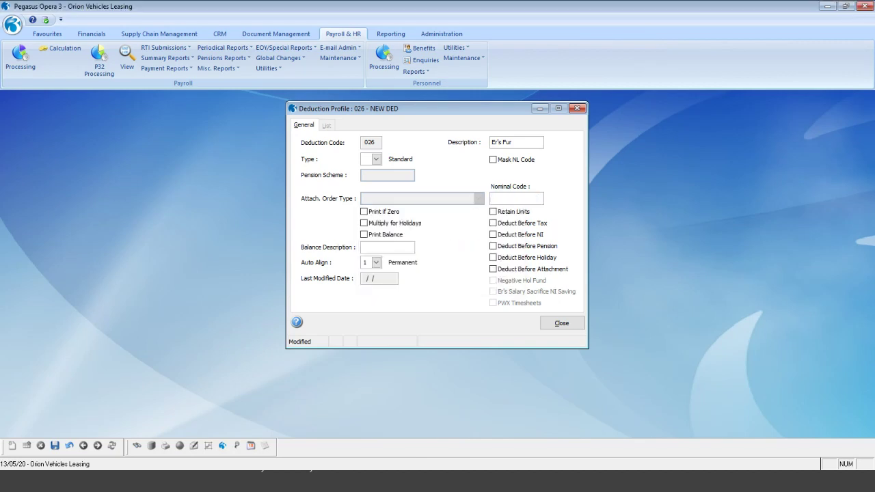
text(W110)
key(Tab)
Step: Keep the deduction type Standard, save the Er's Fur profile, and close it
click(375, 159)
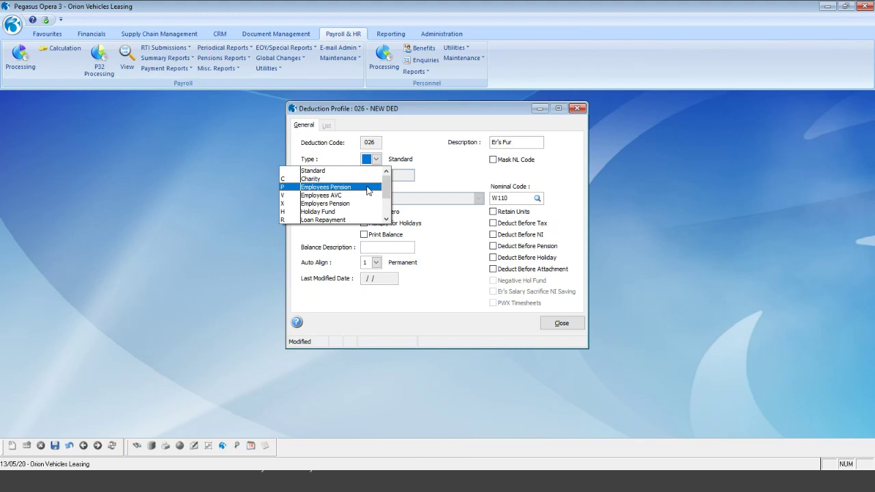
click(435, 173)
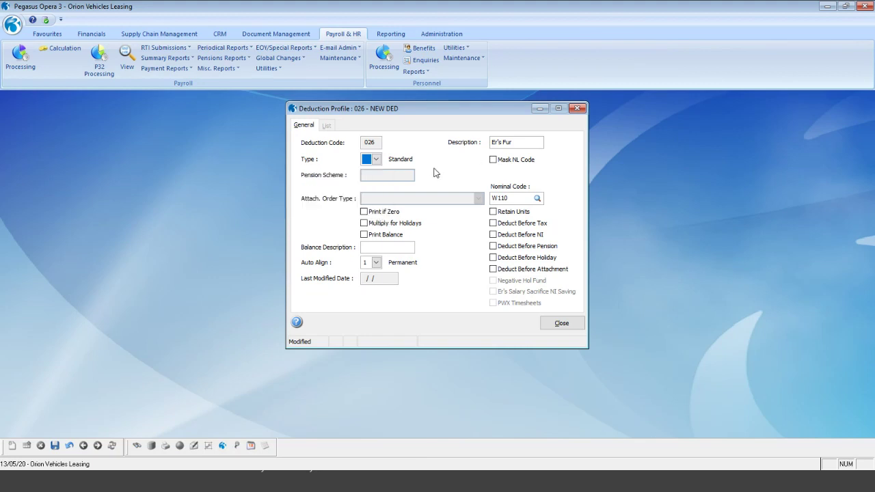
click(55, 446)
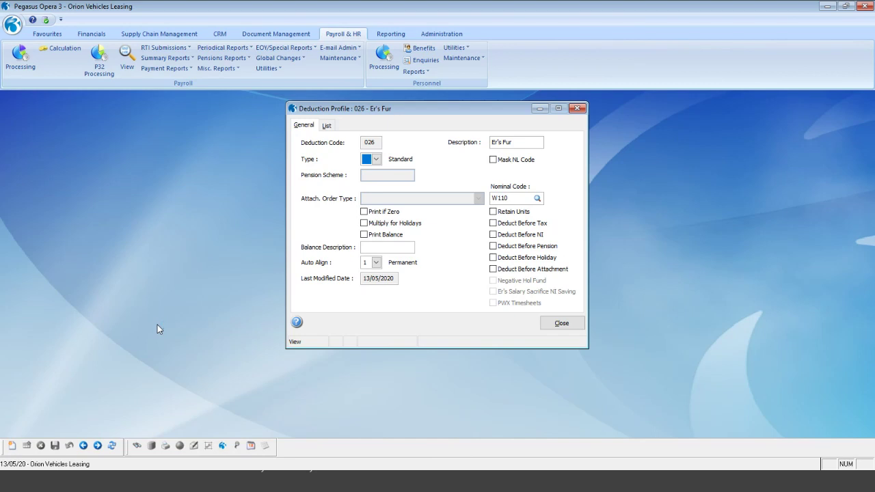
click(571, 324)
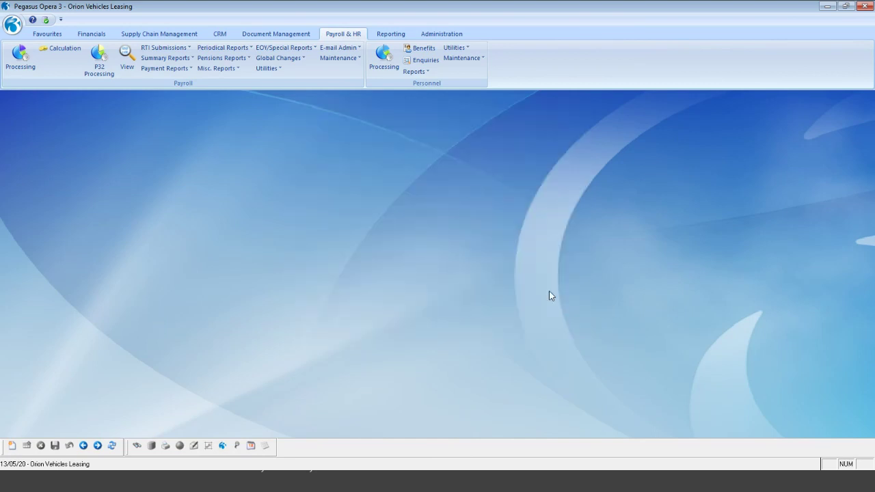
Step: Open payroll processing for the Furlough Weekly group, entering the group password
click(20, 58)
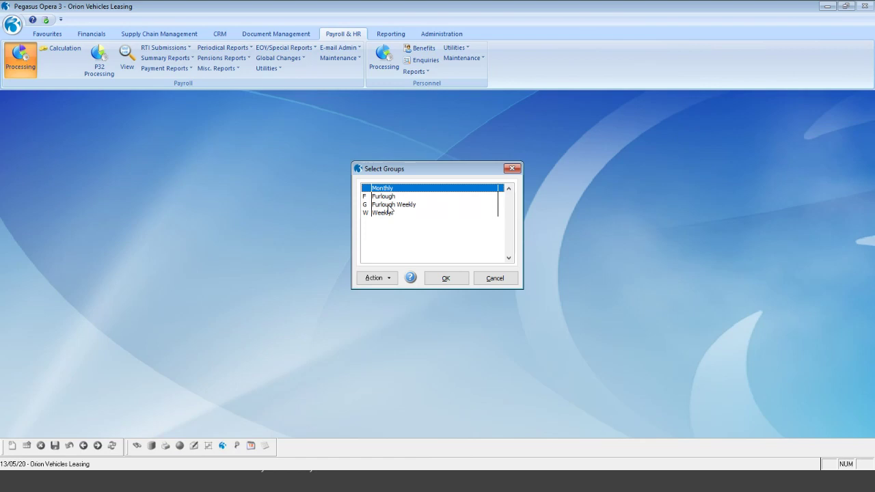
click(388, 205)
click(445, 279)
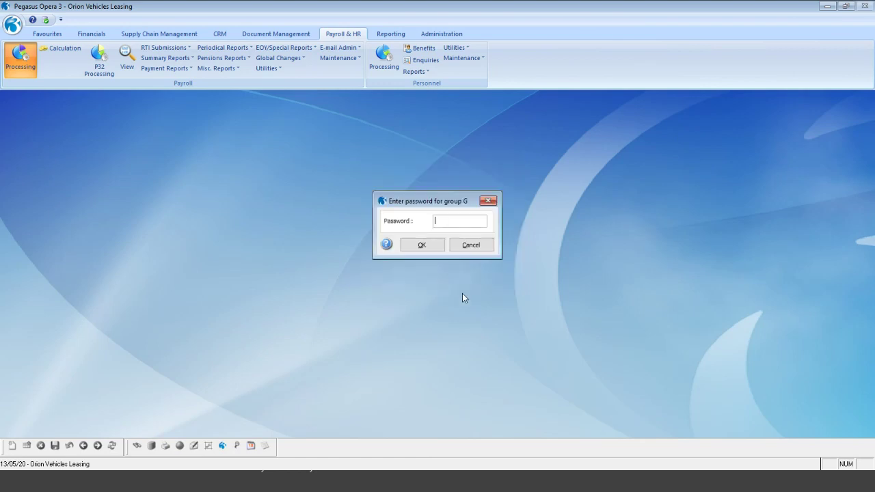
text(***)
key(Return)
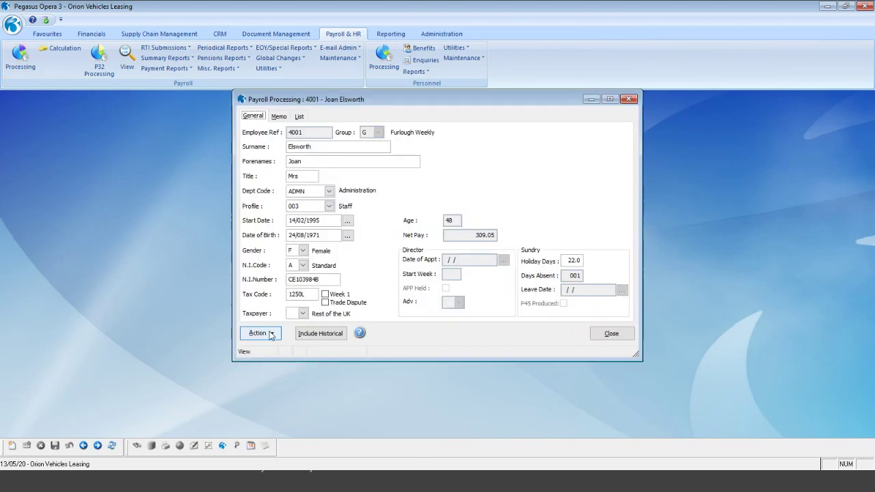
drag(378, 105, 384, 45)
Step: Check the employee's deductions without changes, then open their Employee Pensions record
click(265, 273)
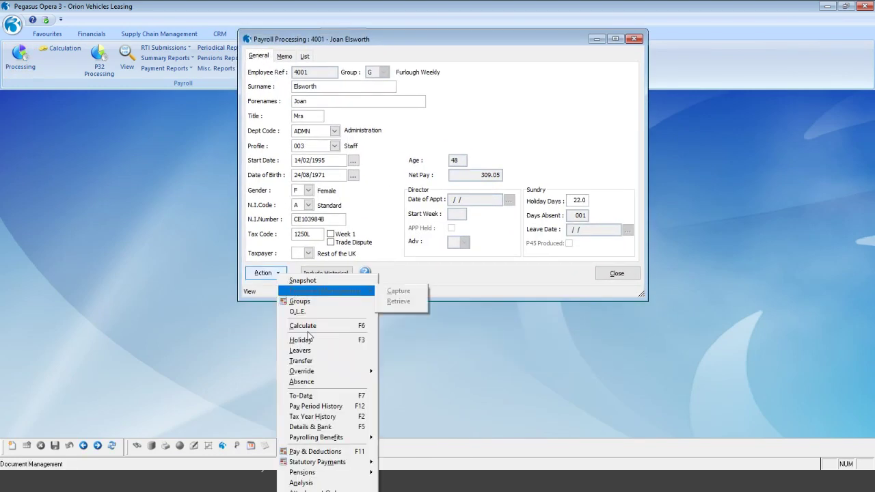
click(316, 452)
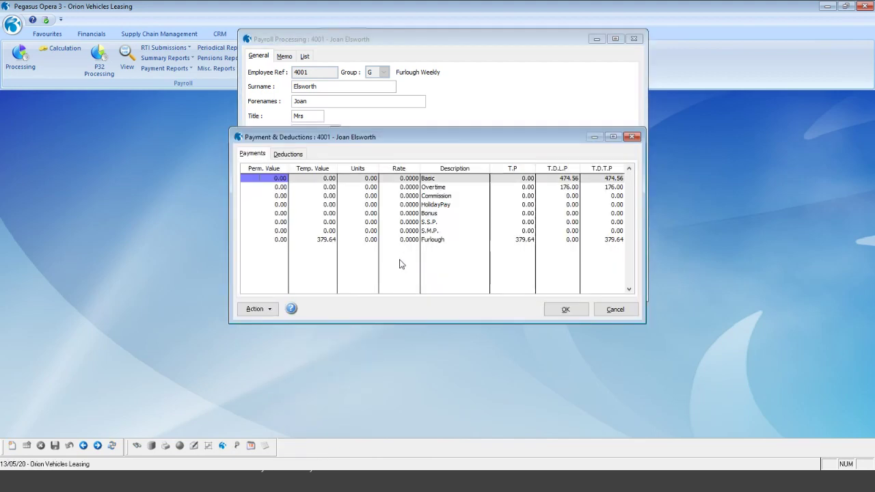
click(290, 155)
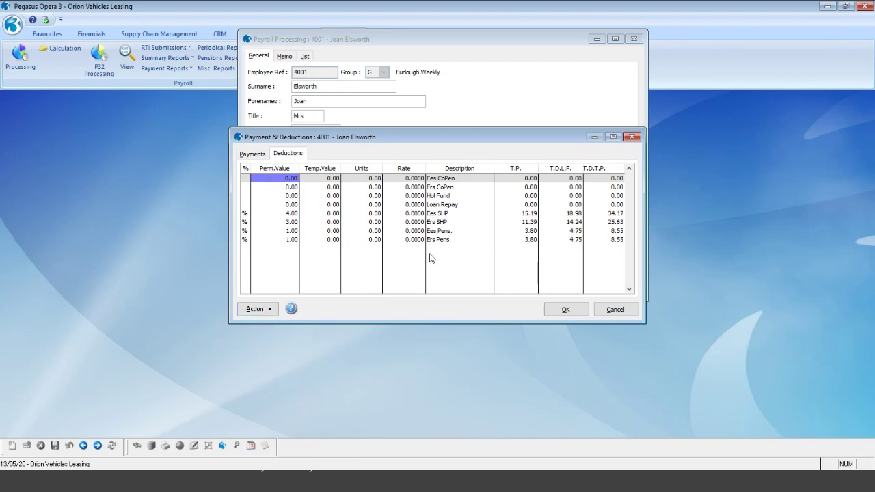
click(613, 311)
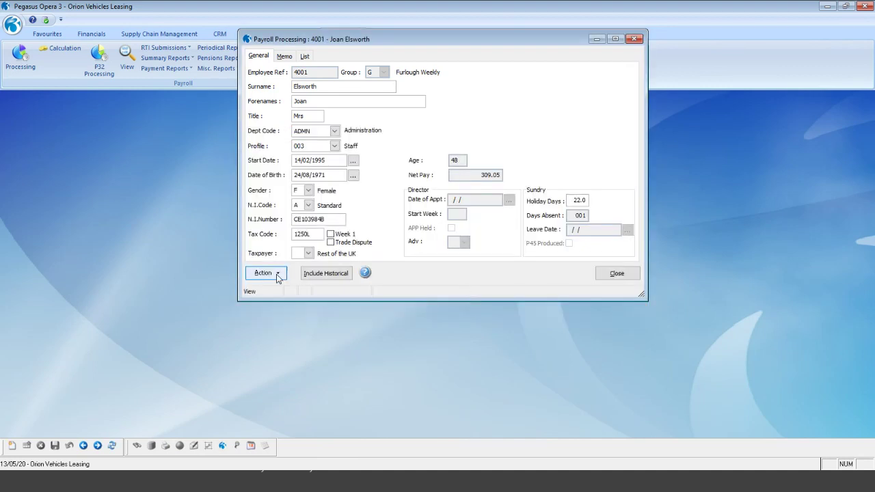
click(265, 272)
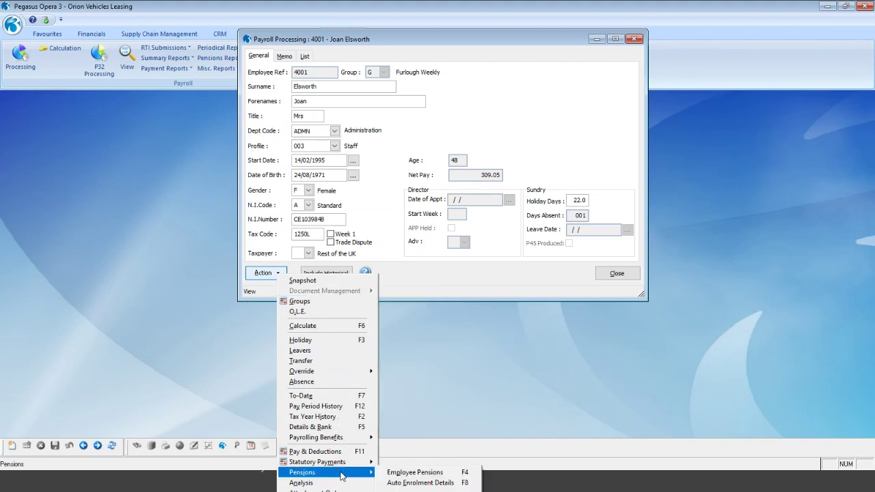
click(397, 473)
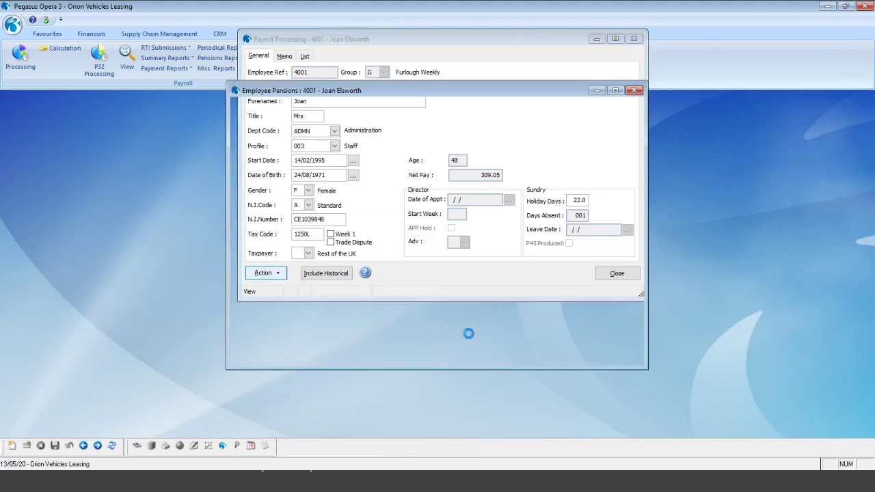
Step: Add a new pension for the employee using the FURLOUGH scheme
click(12, 445)
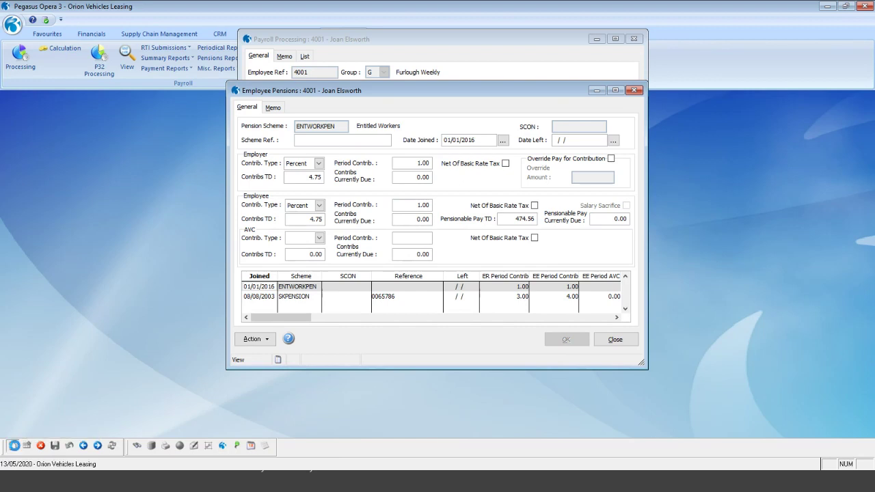
double_click(318, 125)
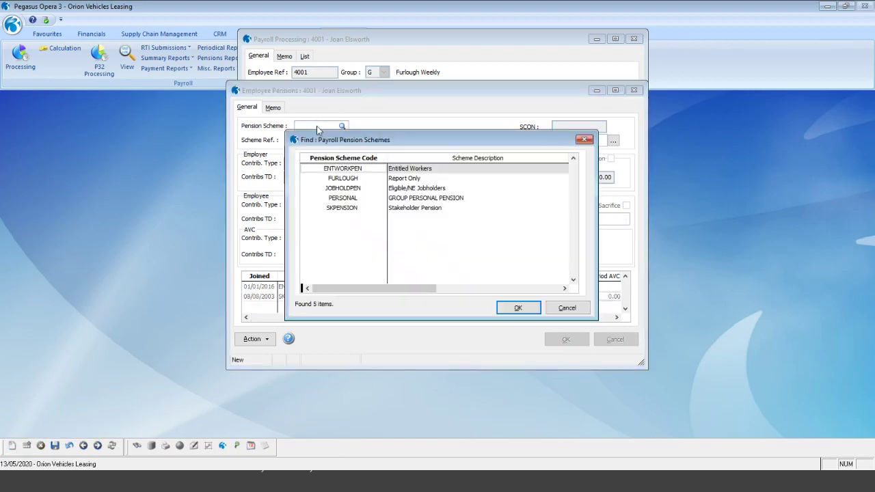
click(400, 179)
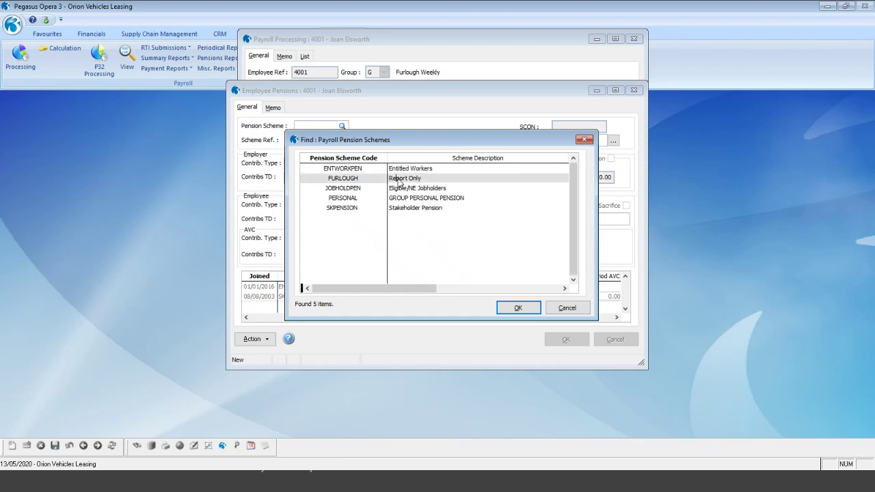
click(512, 308)
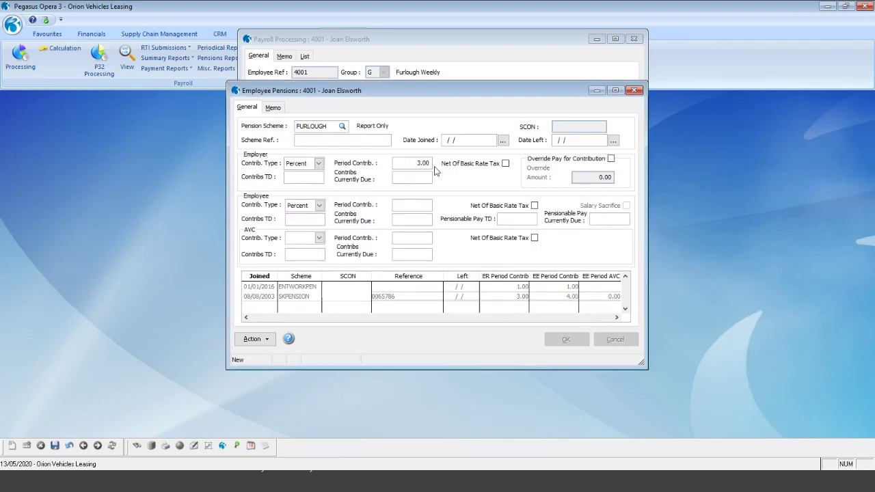
Step: Set employee contribution 0.00 and date joined 01/05/2020, save the pension record, and close it
click(414, 203)
key(Tab)
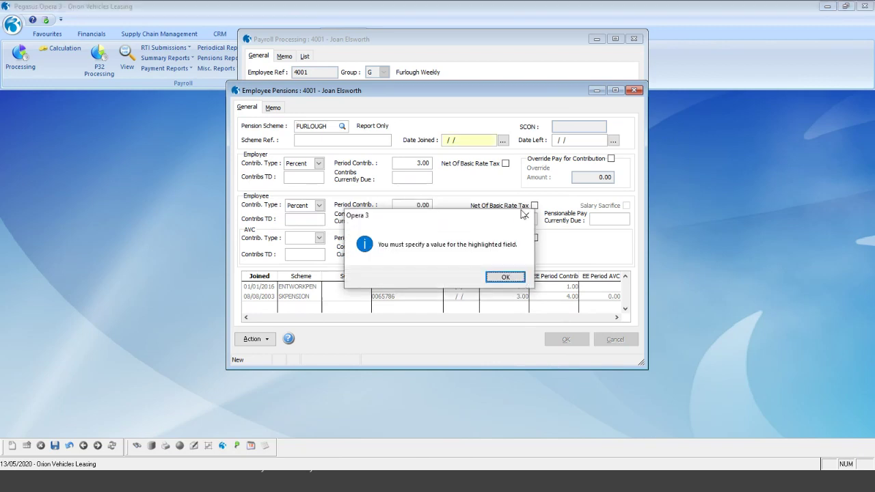
click(505, 277)
click(503, 140)
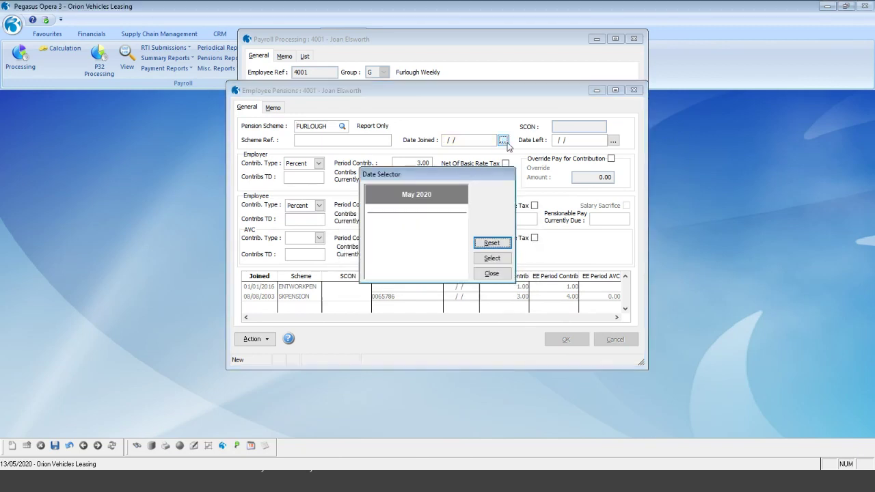
click(430, 220)
click(492, 258)
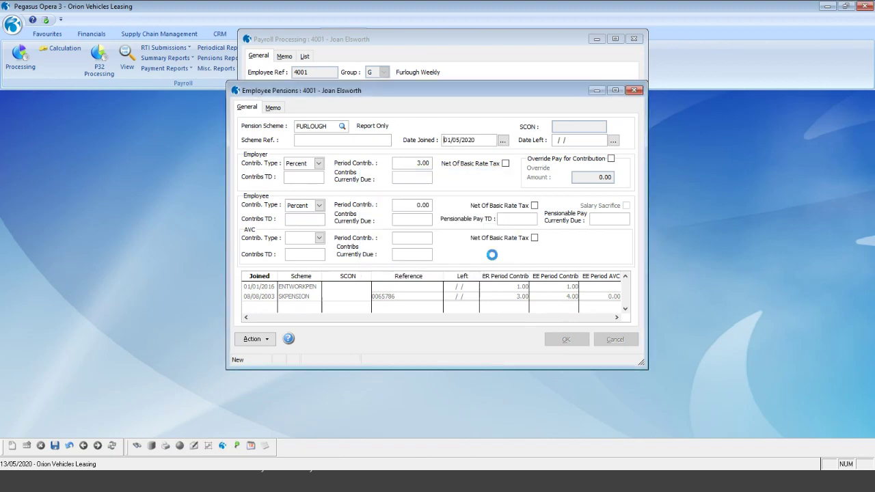
click(55, 445)
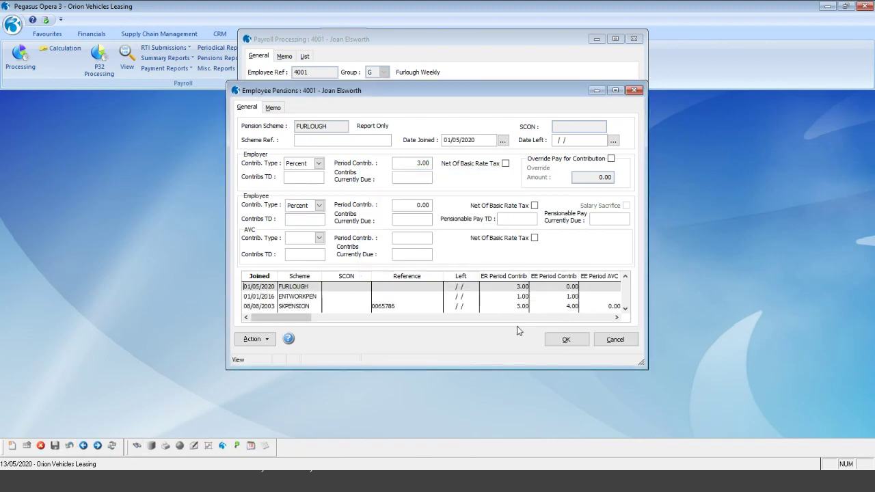
click(564, 339)
click(479, 276)
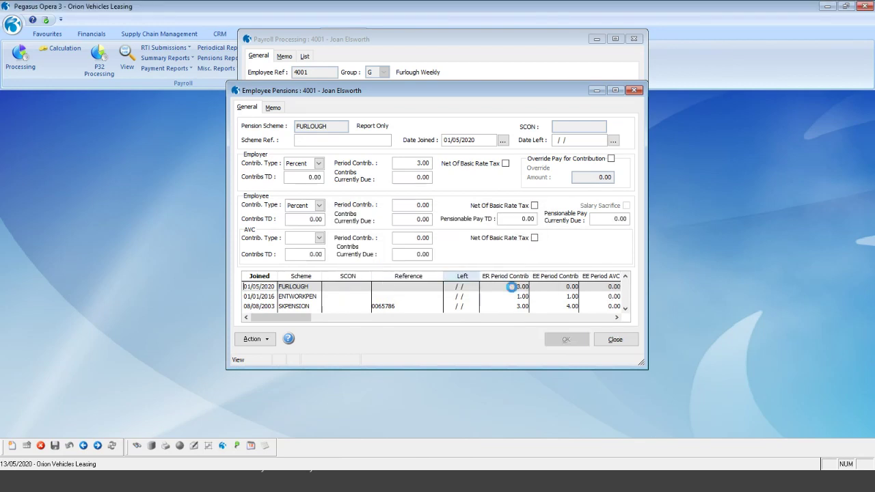
click(615, 339)
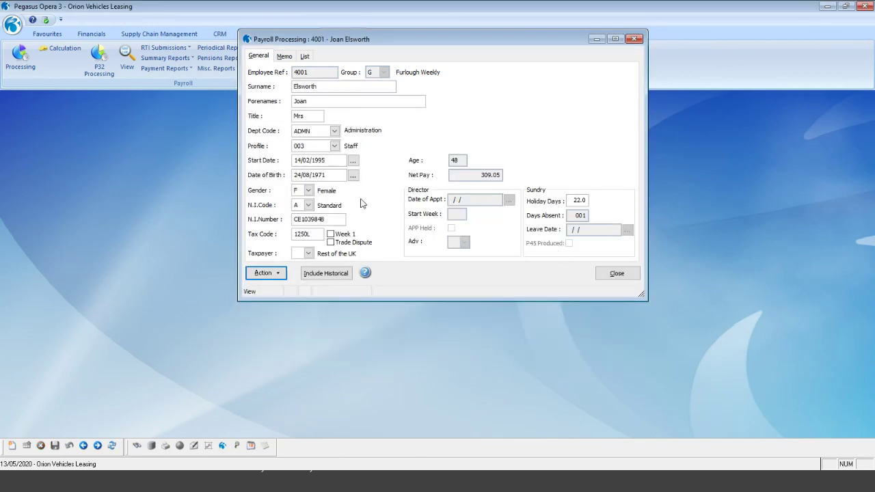
Step: Recalculate the employee's pay past the missing deduction profile warning and close the record
click(279, 272)
click(315, 328)
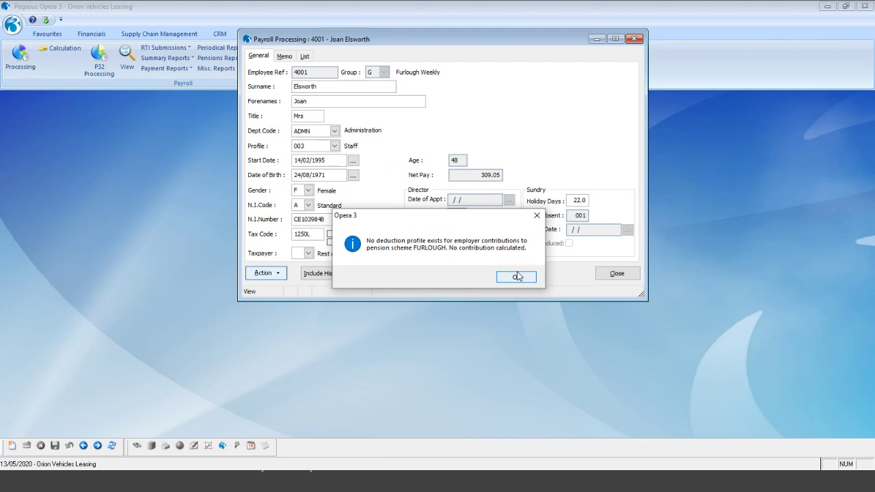
click(518, 276)
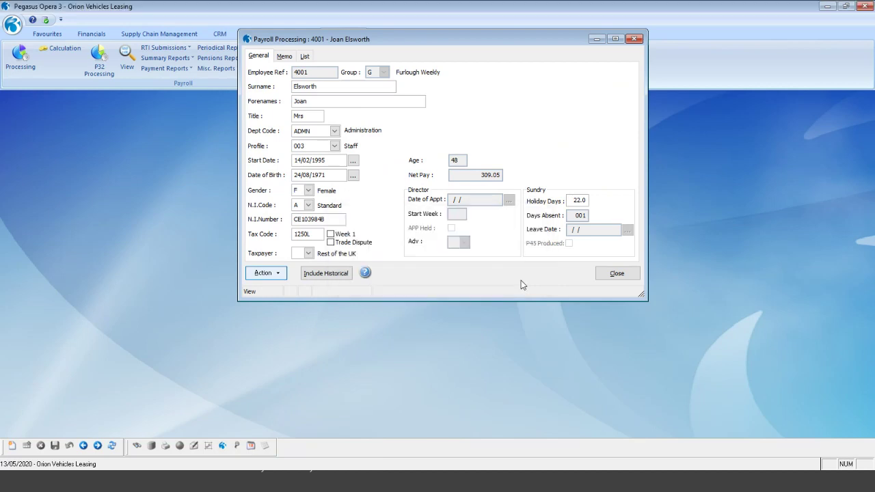
click(486, 329)
click(617, 273)
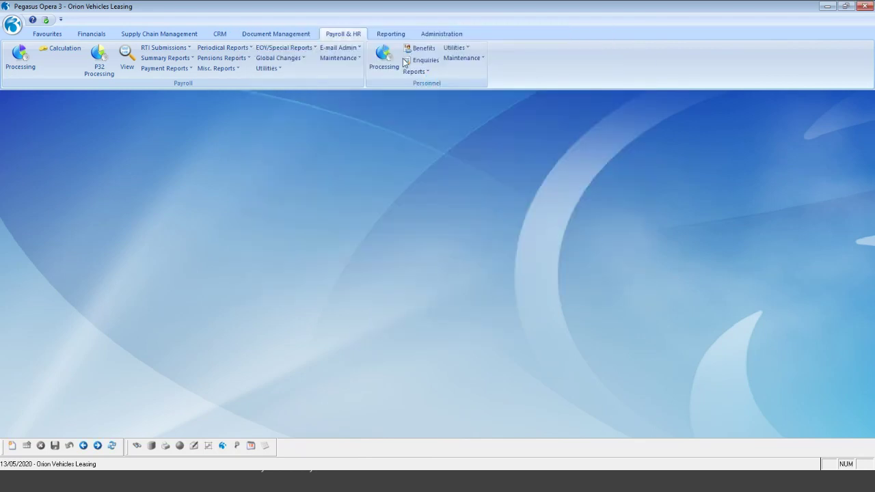
Step: Open deduction profile 026 Er's Fur from the deduction code list
click(339, 57)
click(360, 93)
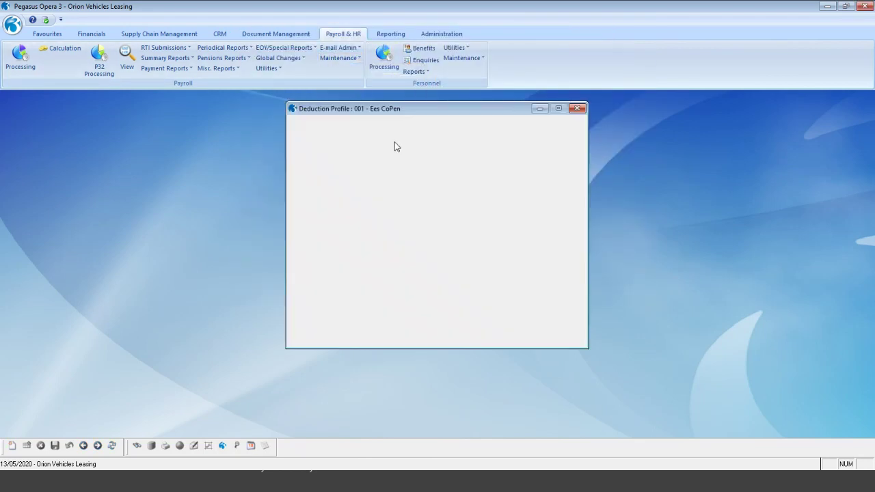
click(327, 125)
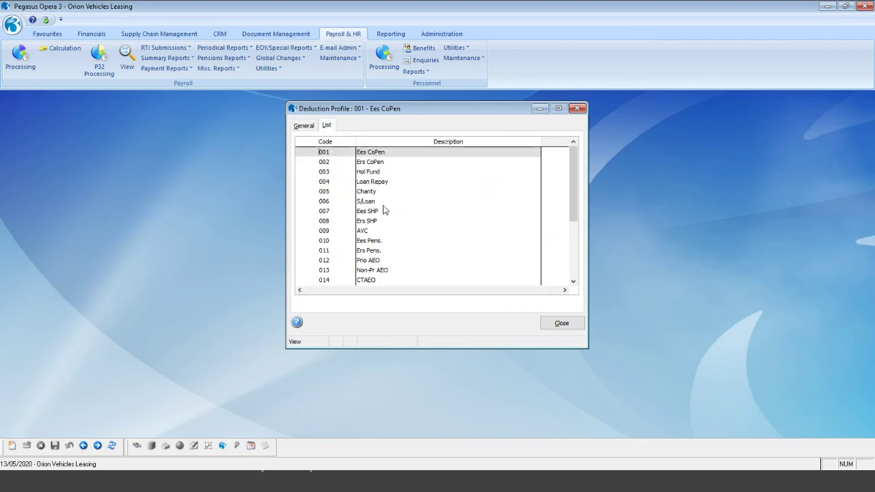
scroll(574, 211, down, 6)
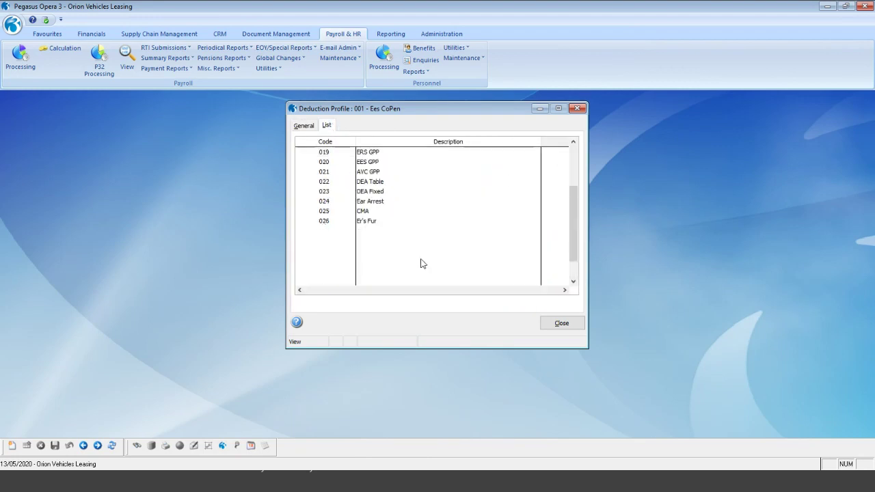
click(361, 220)
click(303, 125)
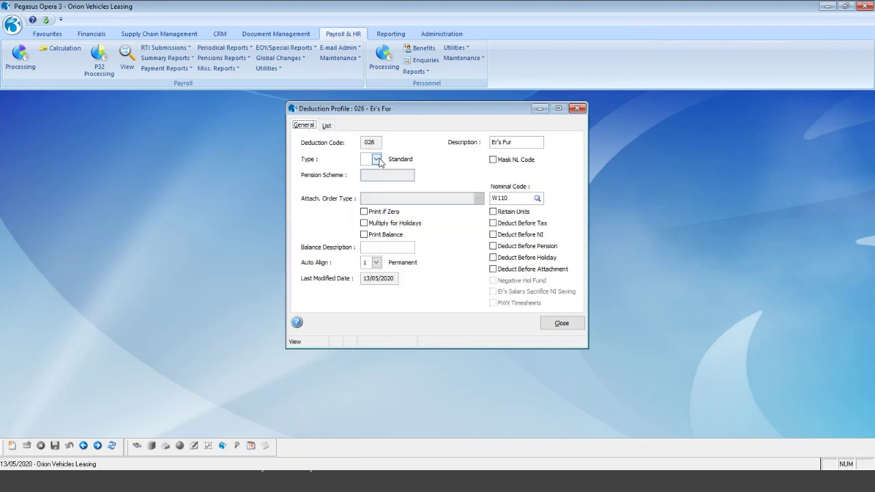
Step: Make it an Employers Pension deduction linked to the FURLOUGH scheme, save, and close
click(376, 159)
click(356, 203)
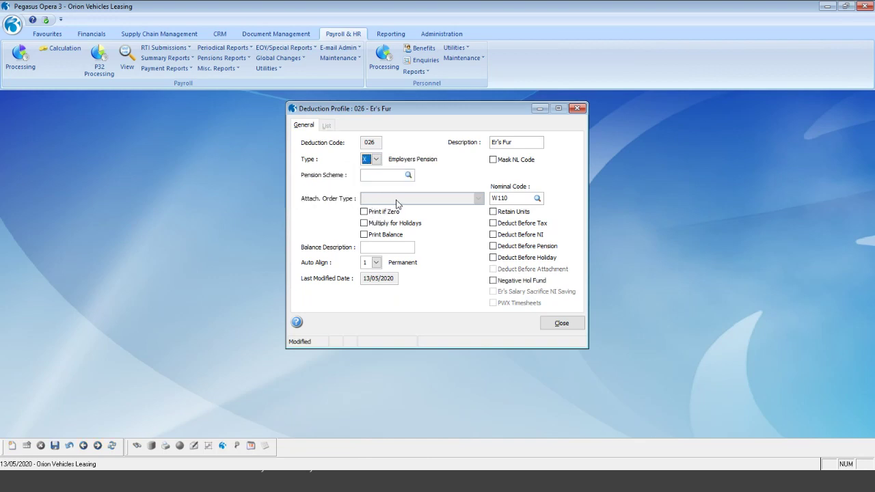
click(398, 174)
double_click(399, 175)
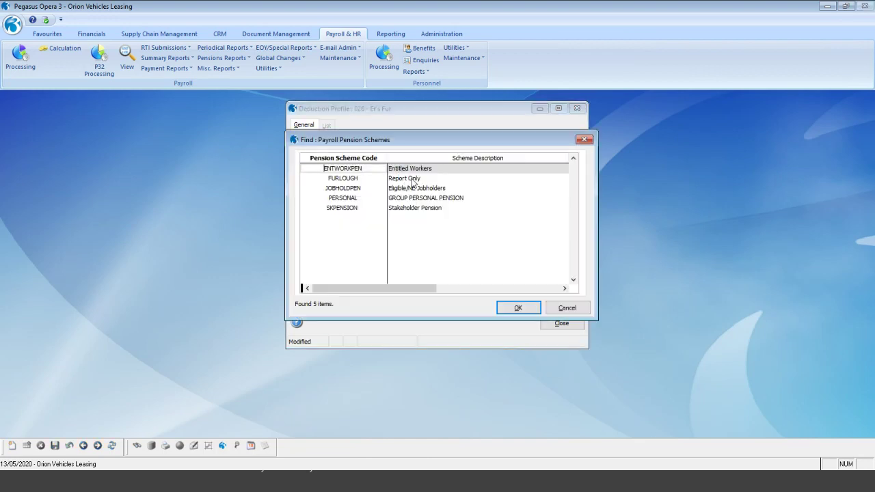
click(414, 178)
double_click(414, 178)
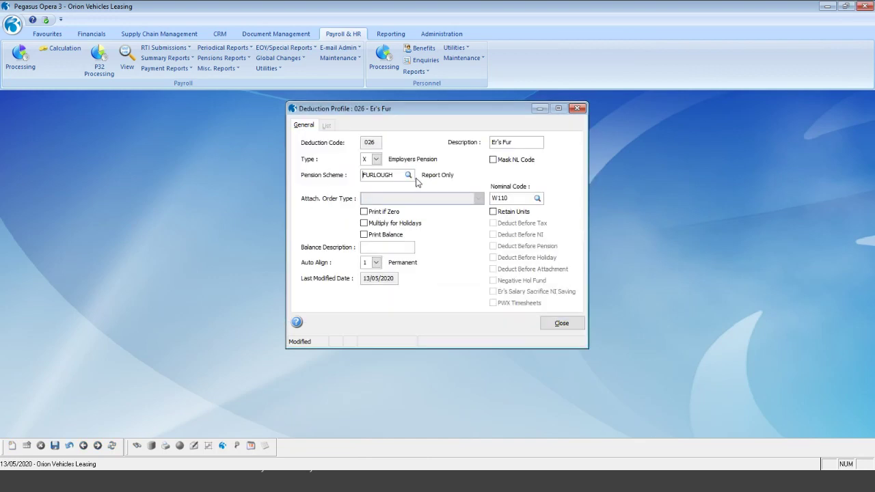
click(54, 446)
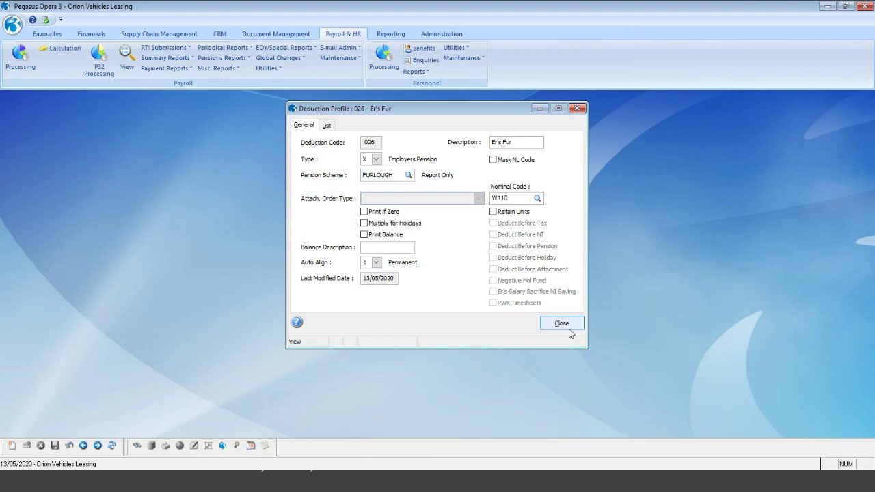
click(566, 325)
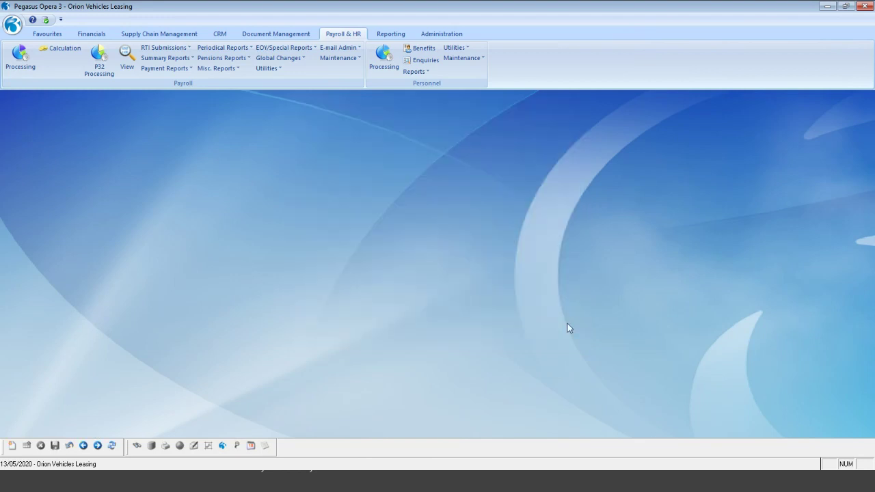
Step: Reopen Furlough Weekly payroll processing with the group password and recalculate the employee's pay
click(20, 57)
click(417, 204)
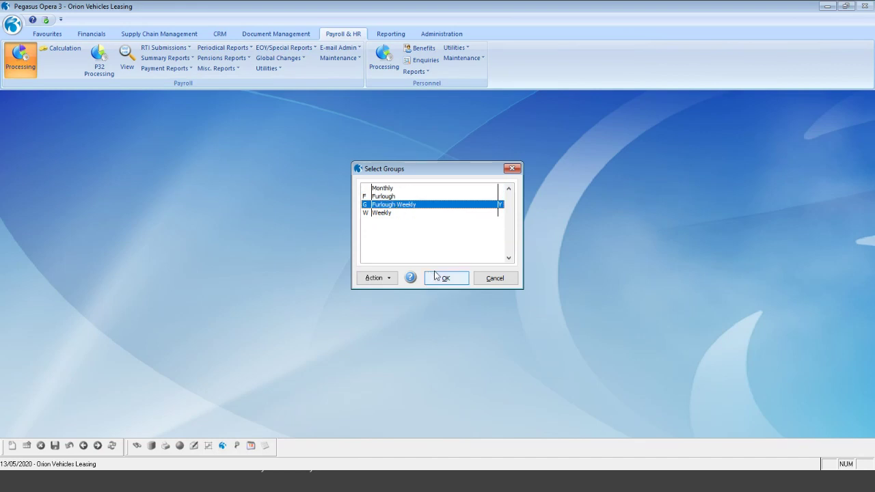
click(444, 277)
text(****)
click(426, 244)
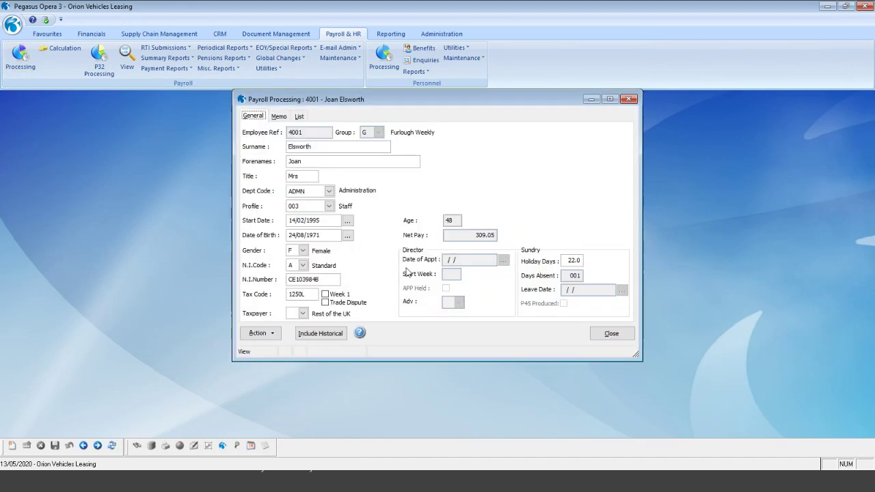
click(258, 333)
click(306, 391)
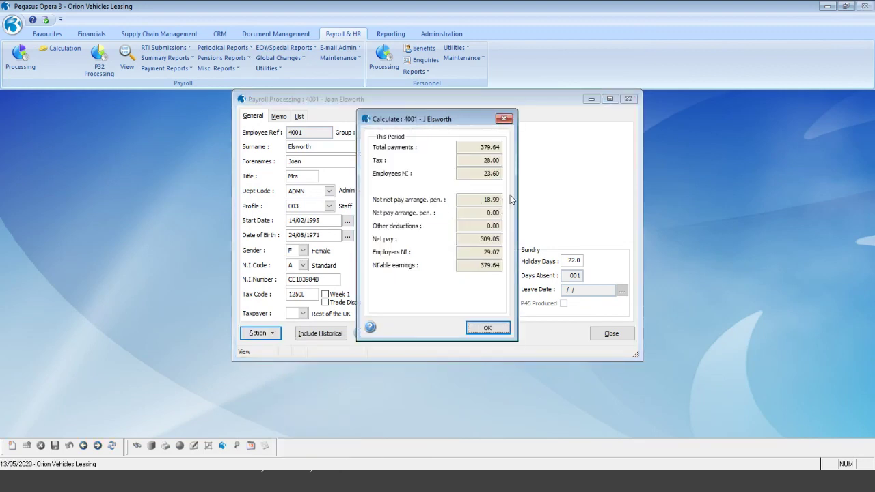
click(485, 327)
Step: Check the Er's Fur deduction of 7.79 and net pay 309.05, then close the employee record
click(270, 333)
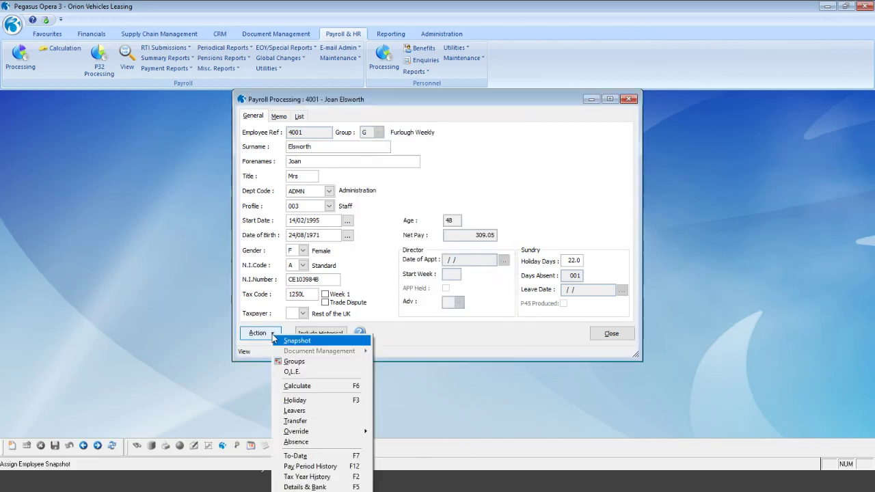
click(524, 323)
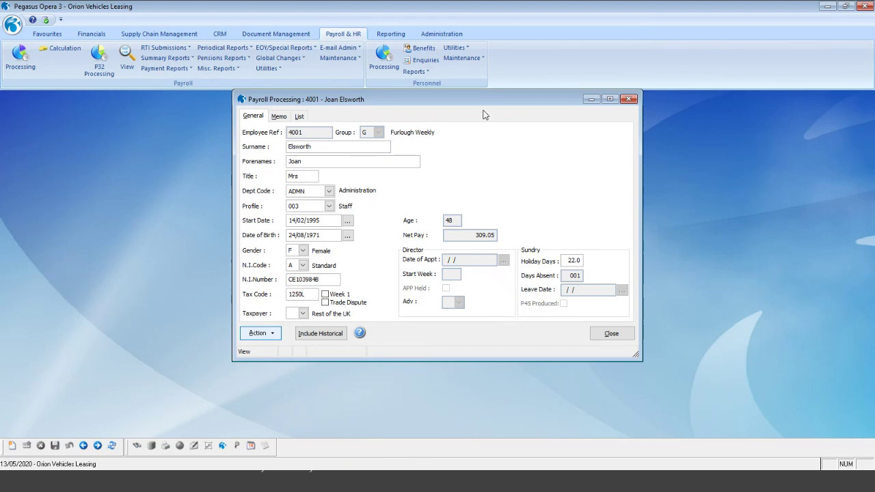
drag(494, 100, 517, 12)
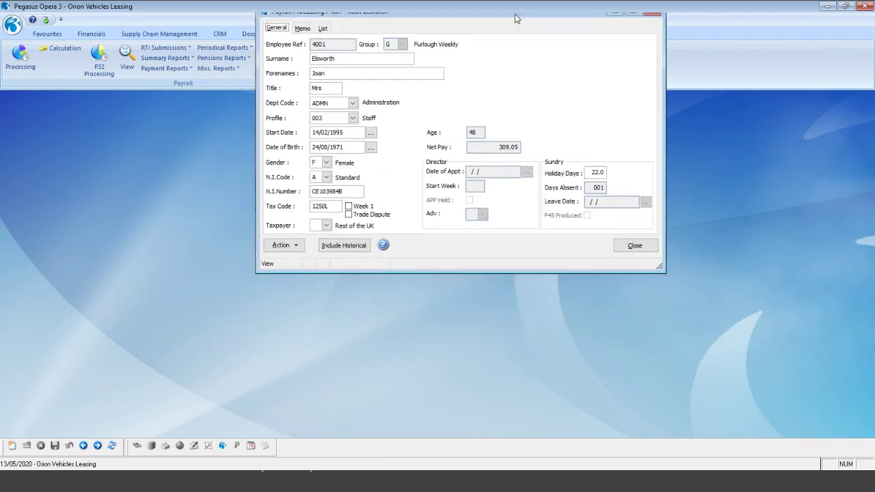
click(286, 247)
click(333, 425)
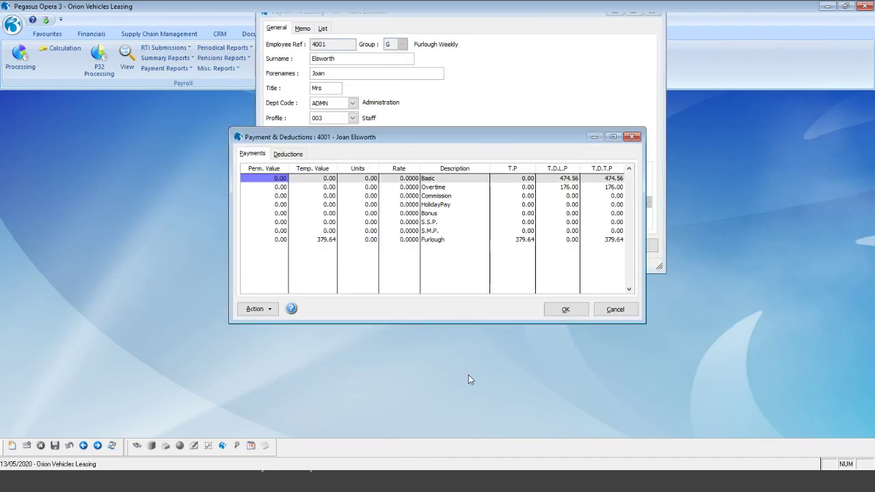
click(288, 154)
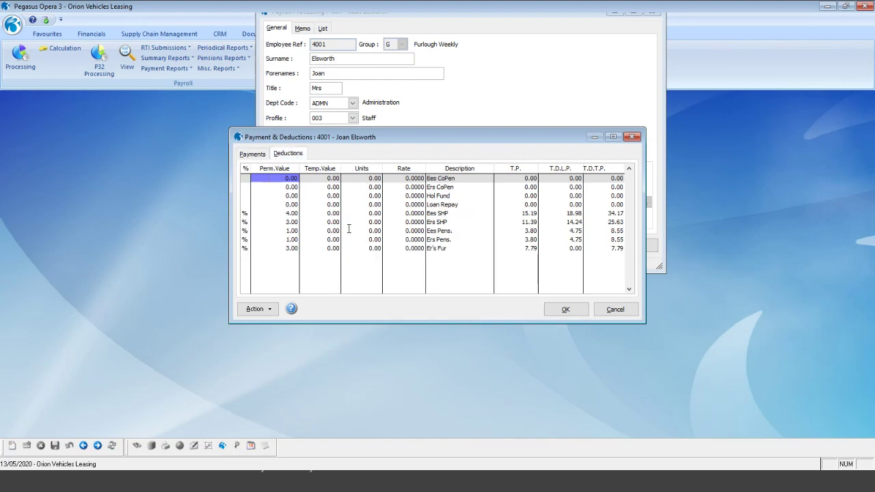
click(284, 248)
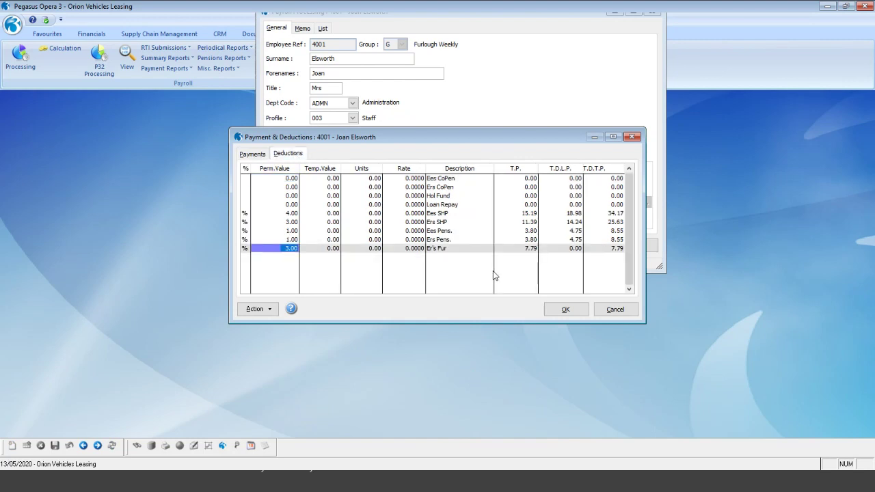
click(565, 309)
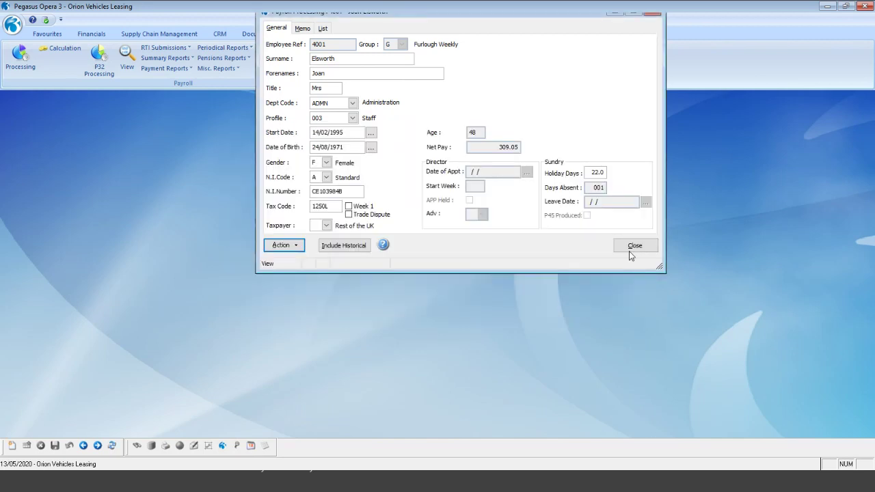
click(634, 247)
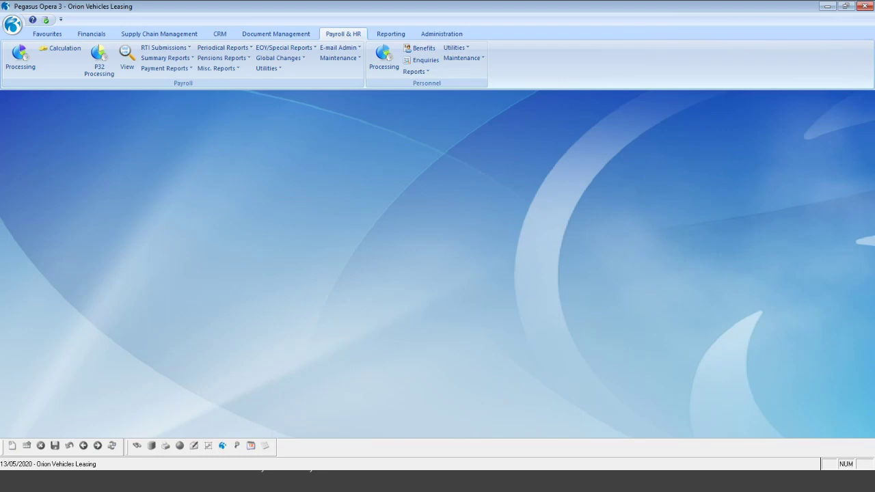
click(185, 60)
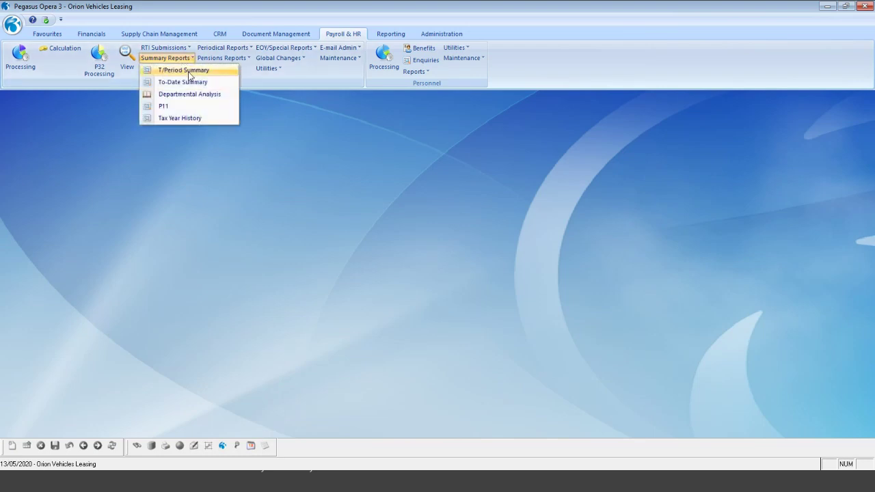
click(190, 71)
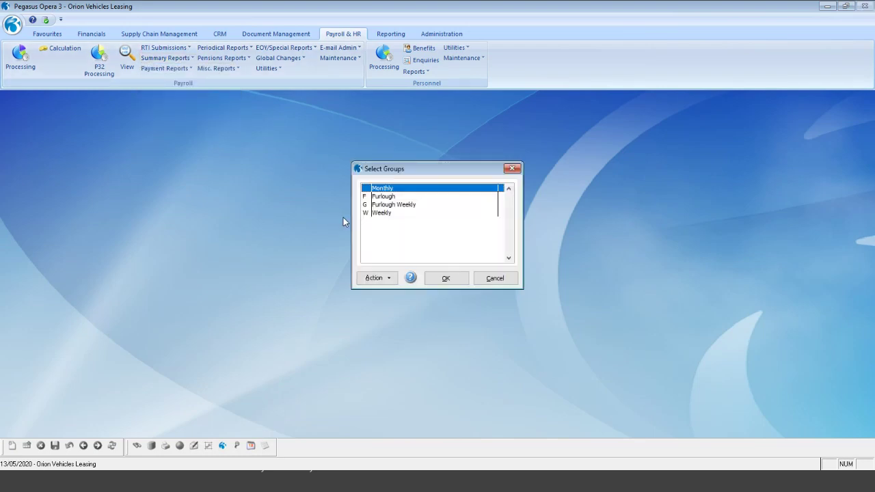
click(387, 206)
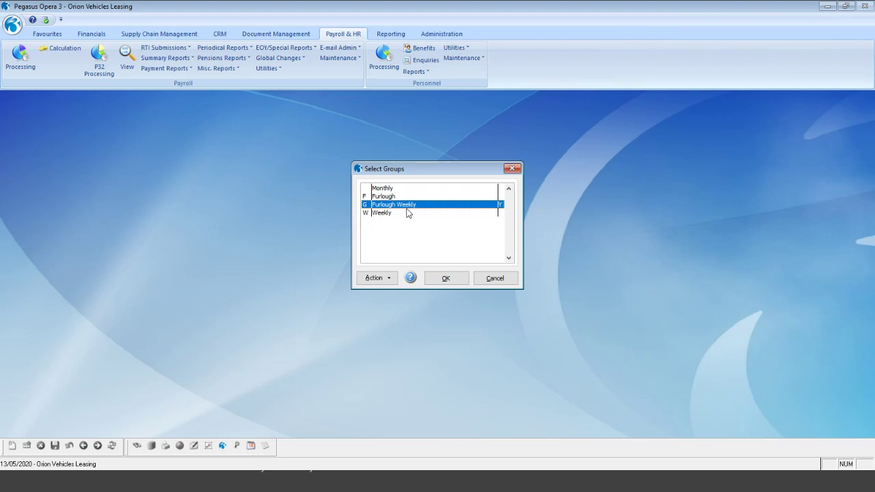
click(486, 277)
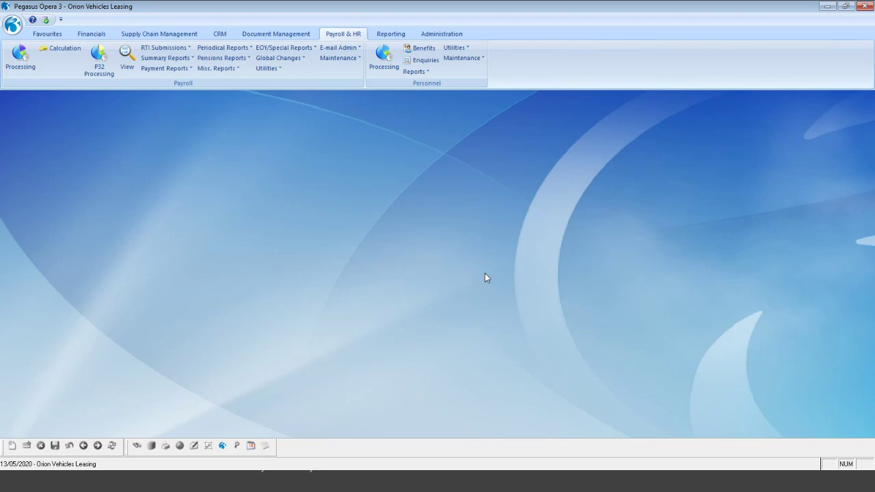
Step: Start the Advanced Pay/Ded List report for the Furlough Weekly group with its password
click(299, 48)
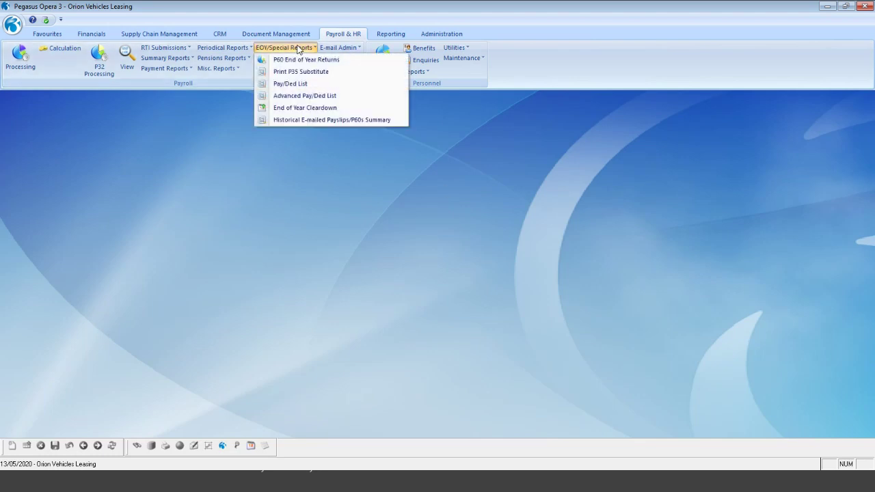
click(308, 97)
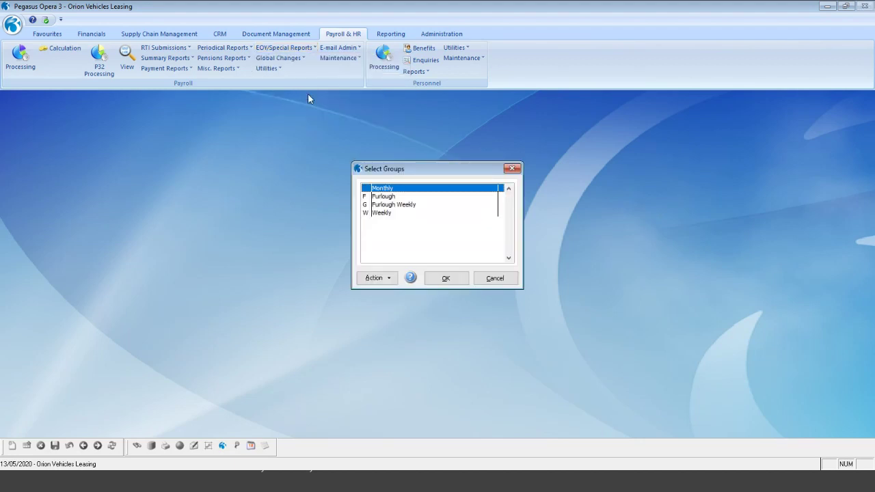
click(393, 206)
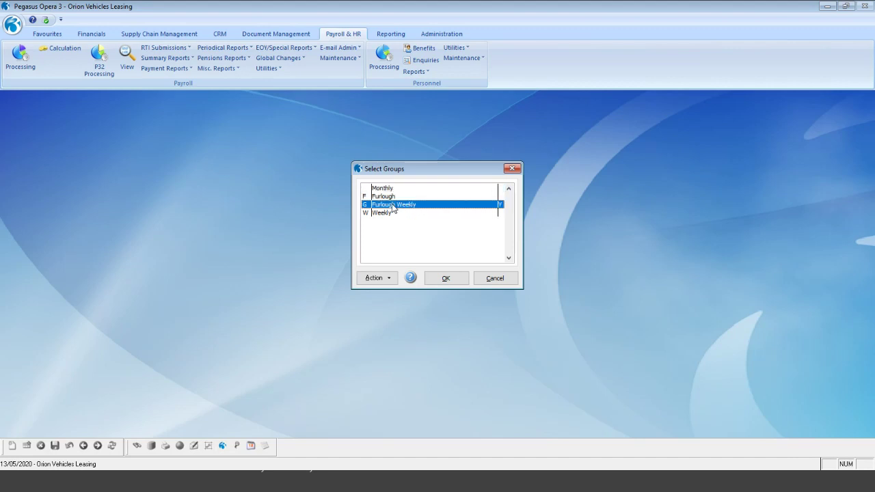
click(446, 279)
text(****)
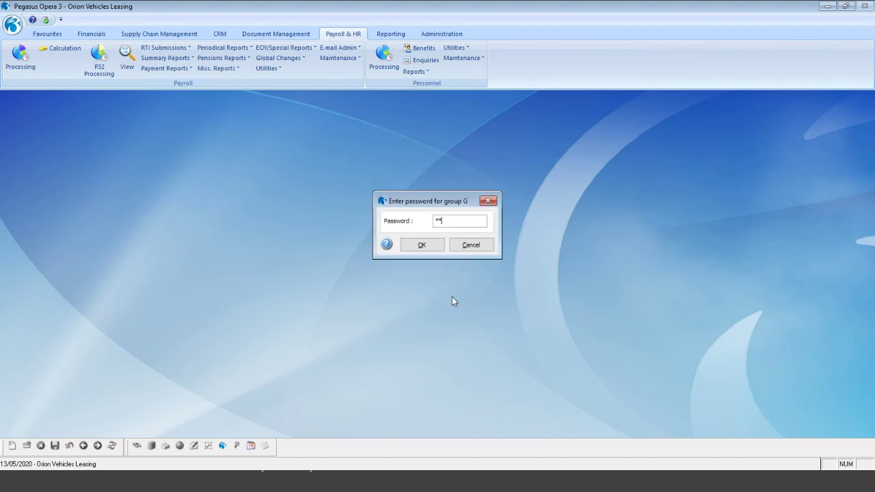
click(435, 246)
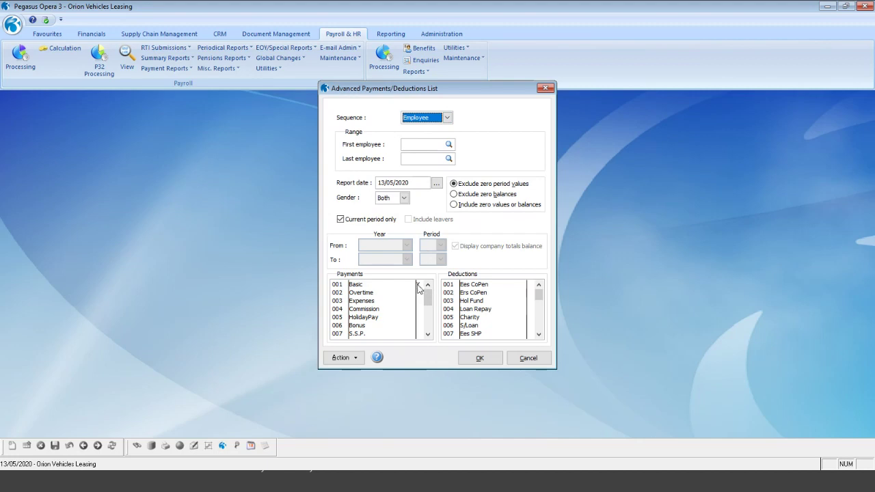
Step: Select payment 017 Furlough for the report and keep the Employee sequence
click(420, 286)
drag(427, 301, 429, 338)
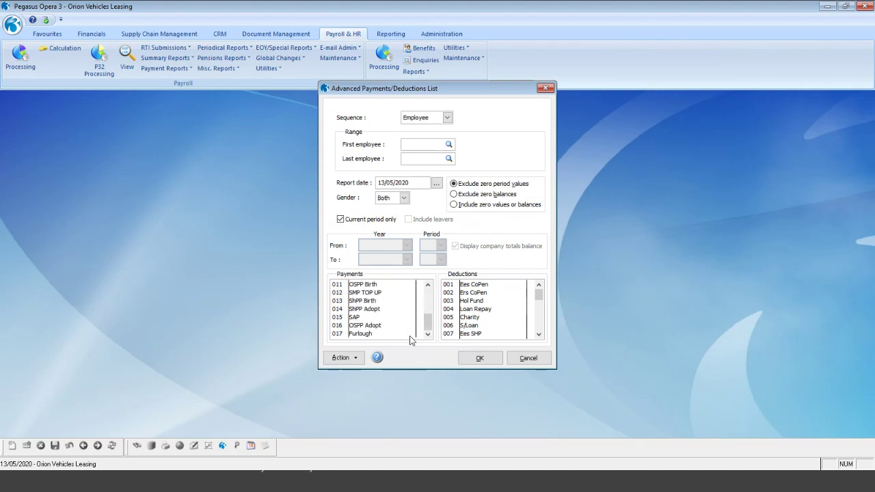
click(412, 335)
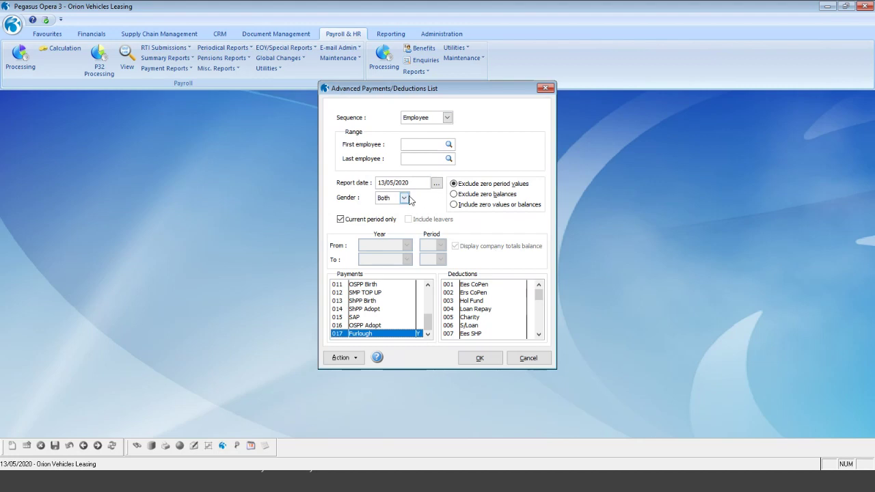
click(448, 117)
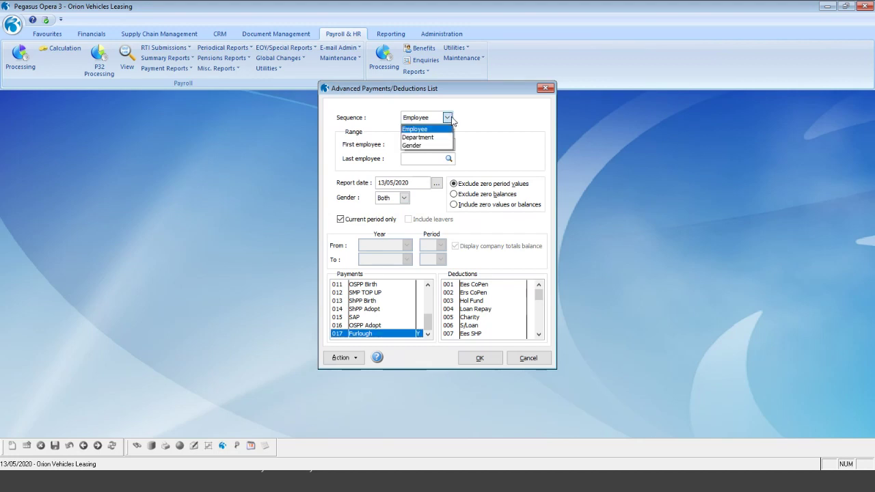
click(448, 128)
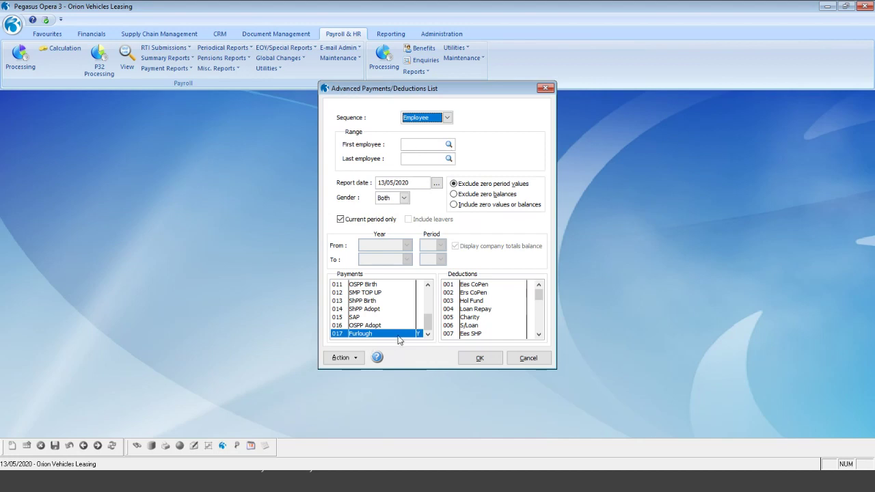
Step: Publish the Advanced Payments/Deductions List to screen using the Standard Report layout
click(479, 362)
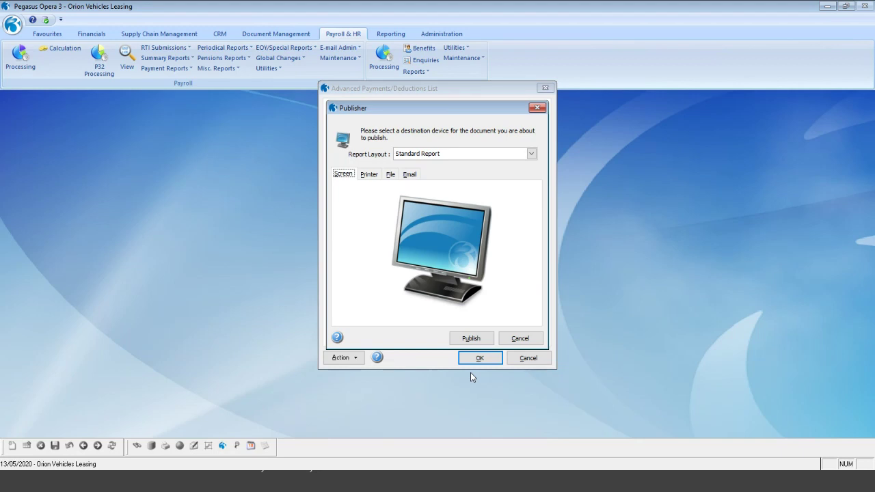
click(531, 154)
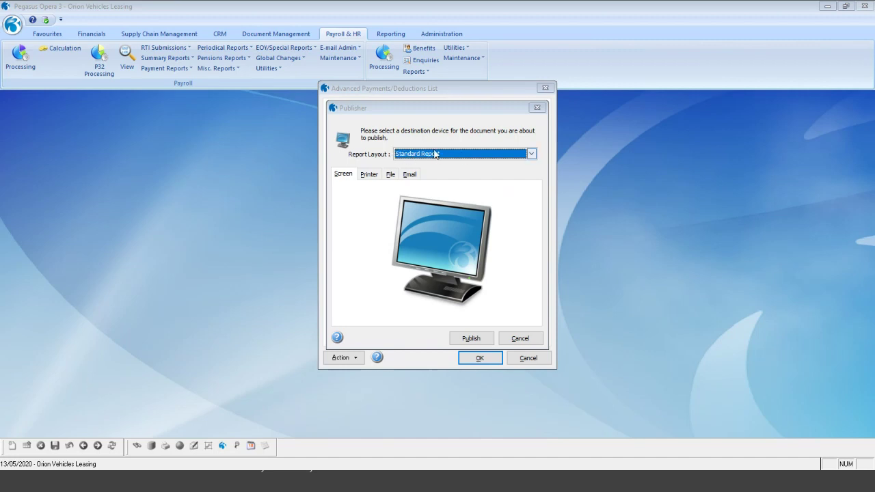
click(479, 339)
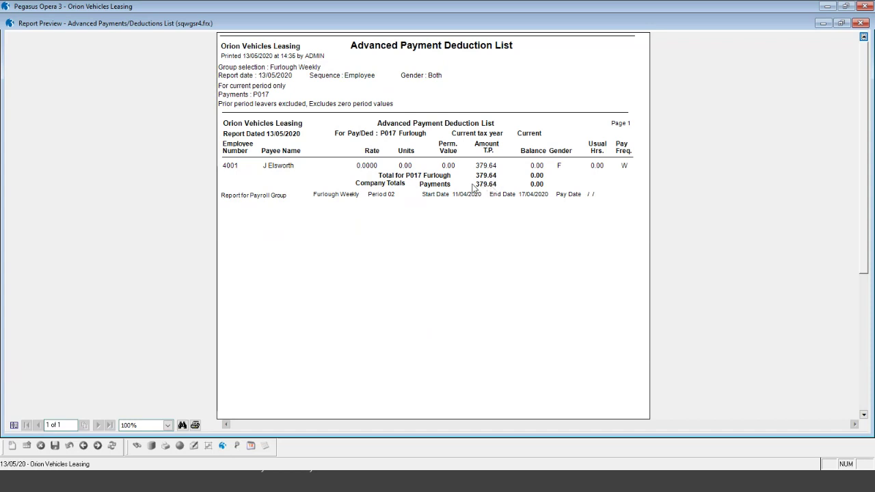
Step: Rerun the Advanced Pay/Ded List for the Furlough Weekly group, entering the group password
click(861, 23)
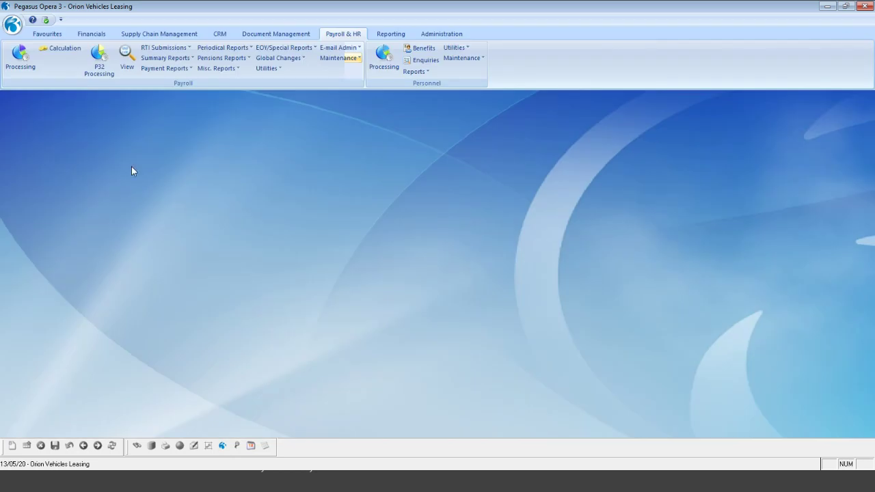
click(295, 48)
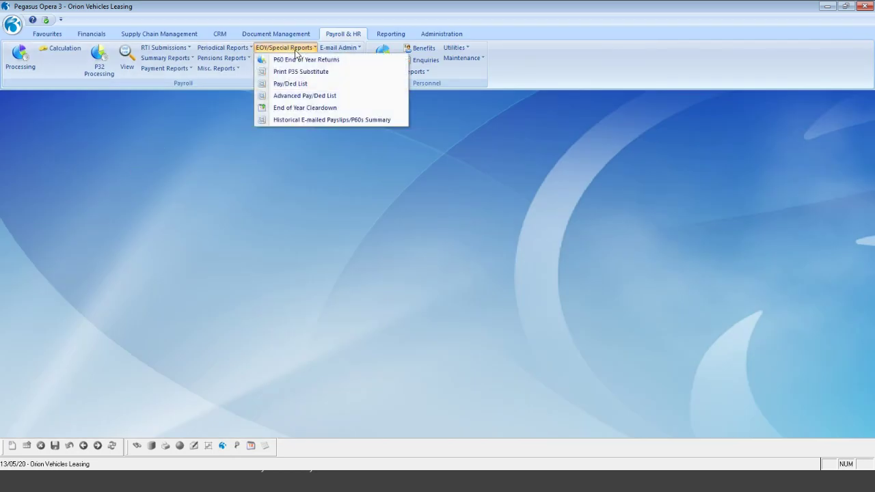
click(296, 97)
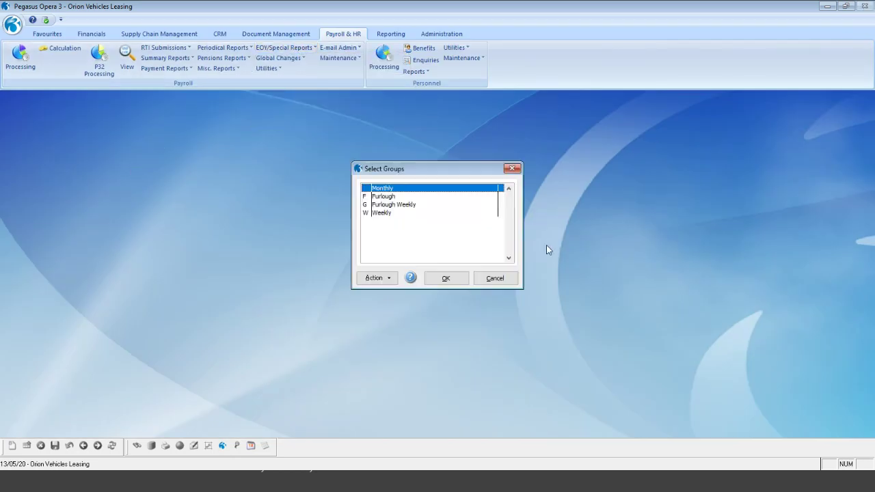
click(382, 205)
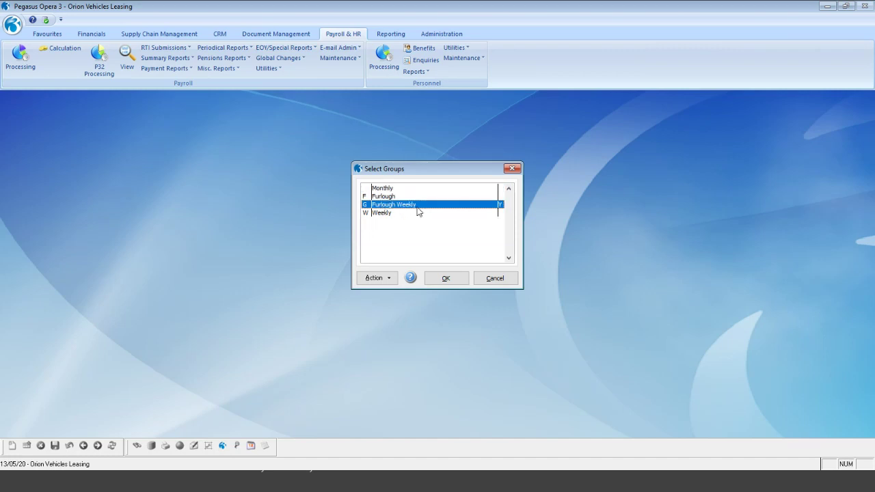
click(444, 277)
text(***)
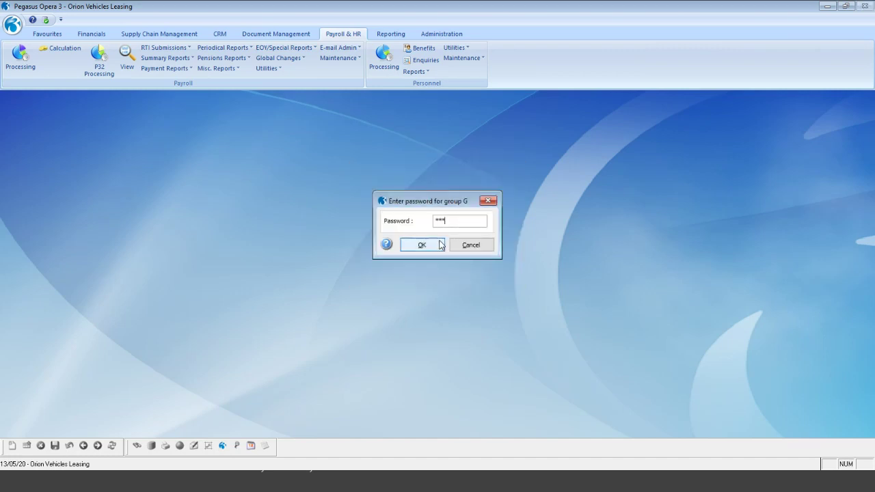
click(441, 244)
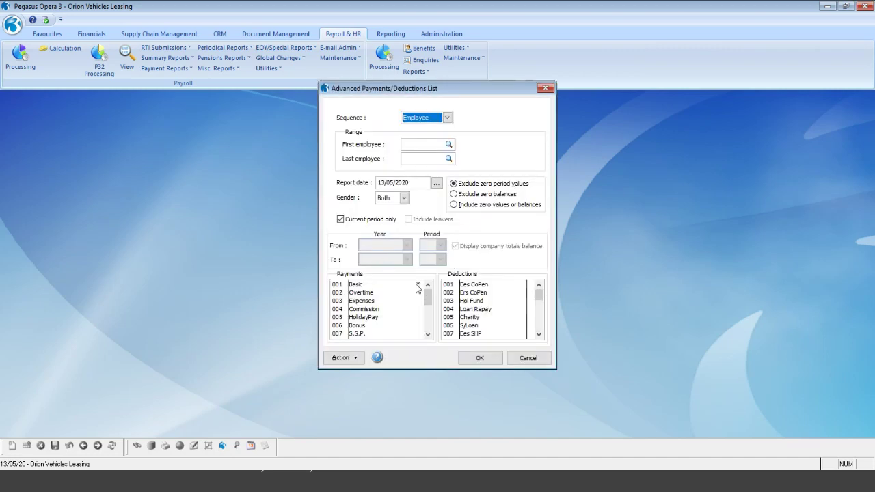
Step: Include the 017 Furlough payment and run the report
click(417, 284)
drag(428, 300, 429, 339)
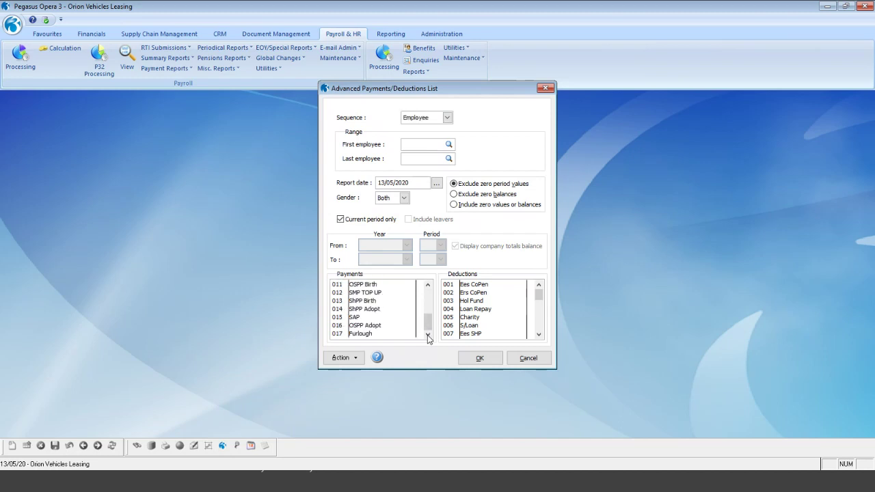
double_click(374, 334)
click(497, 358)
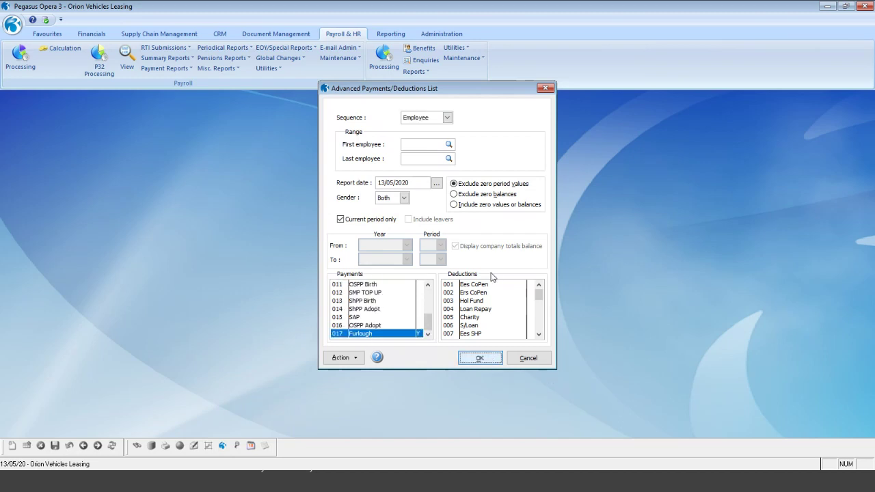
Step: Switch to the Furlough Excel Report layout and publish it to Excel as FURLOUGH
click(531, 154)
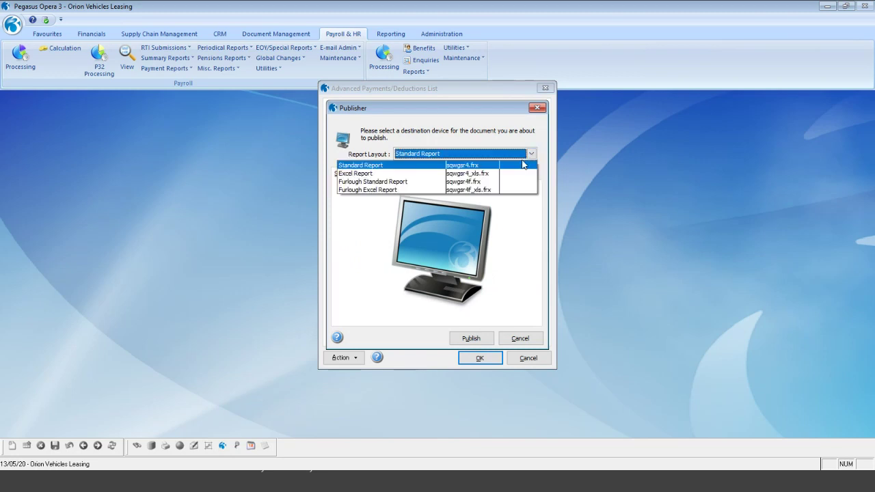
click(425, 182)
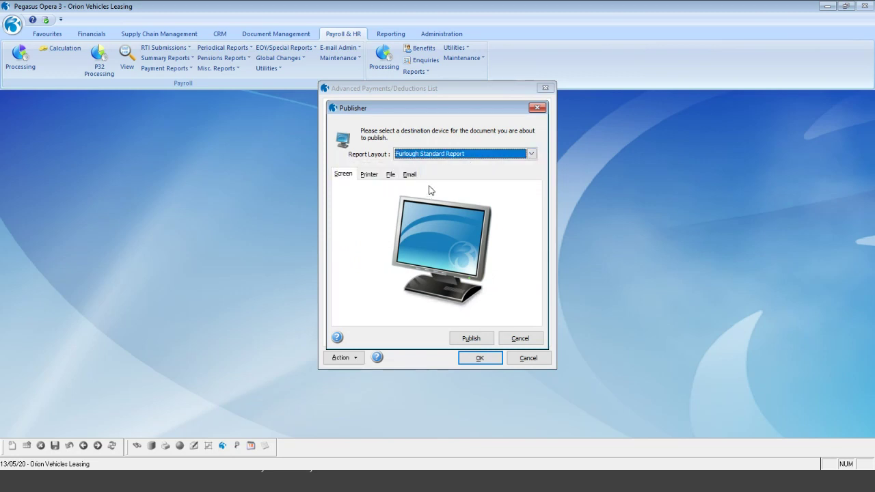
click(531, 154)
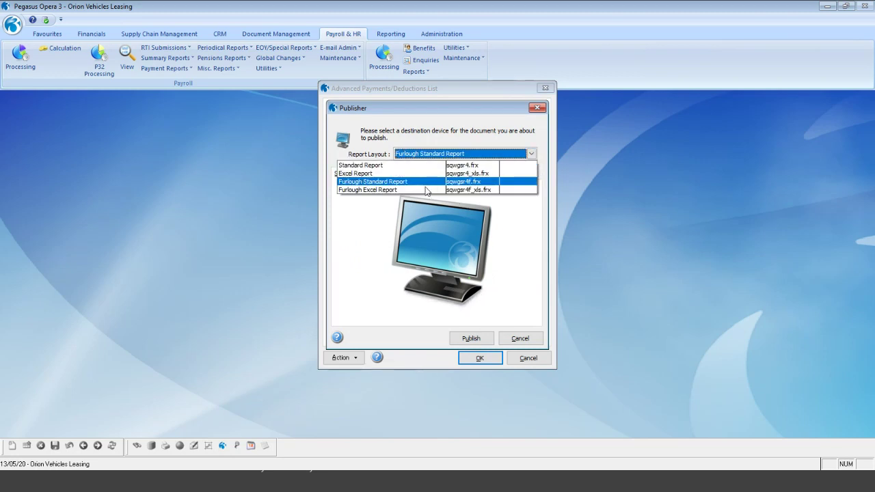
click(426, 190)
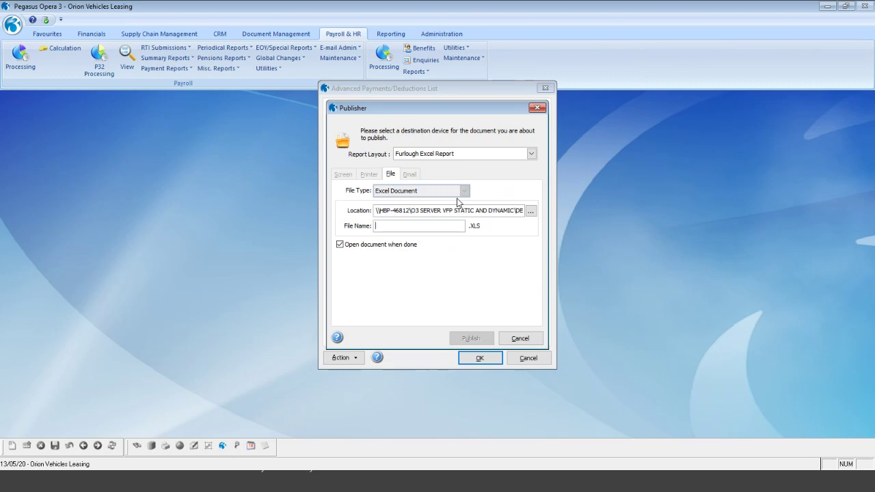
text(FURL)
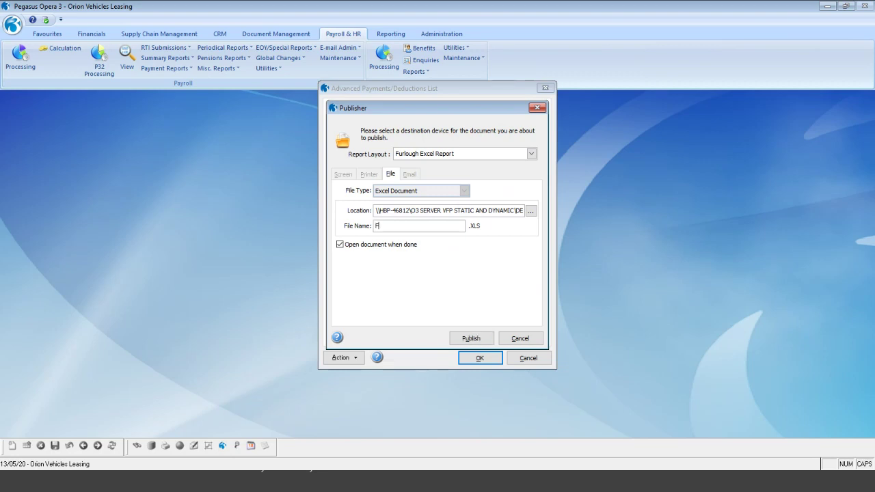
text(OUGH)
click(470, 338)
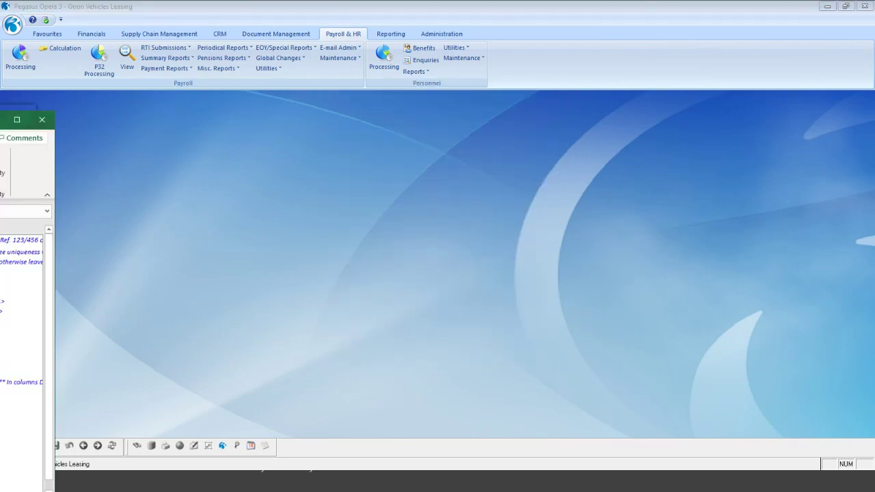
Step: Maximise FURLOUGH.XLS and review the Company Name, filename and registration number notes
drag(0, 117, 582, 27)
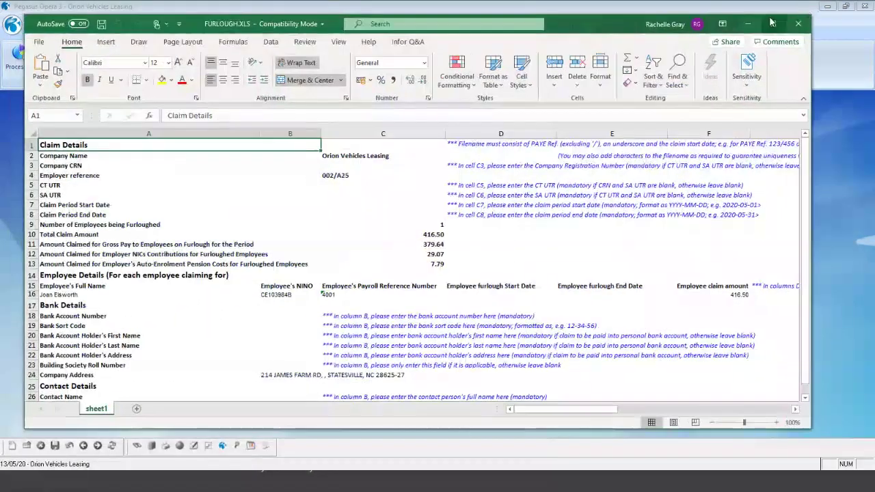
click(776, 25)
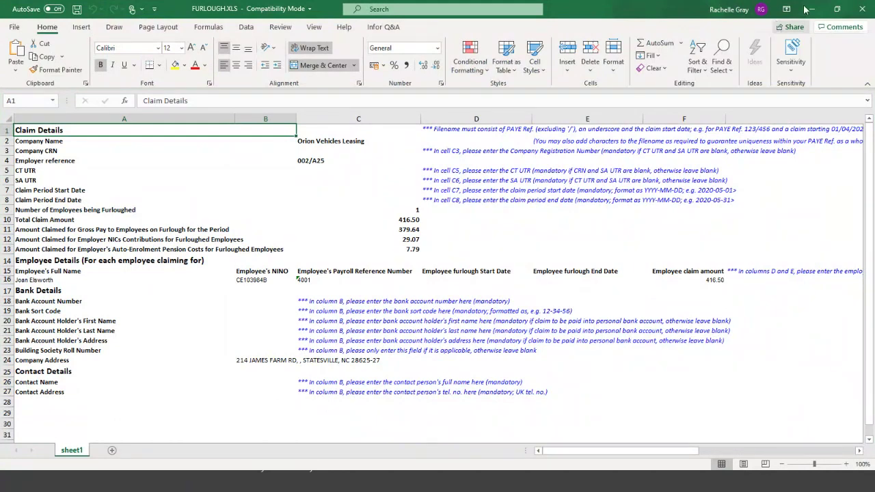
click(53, 142)
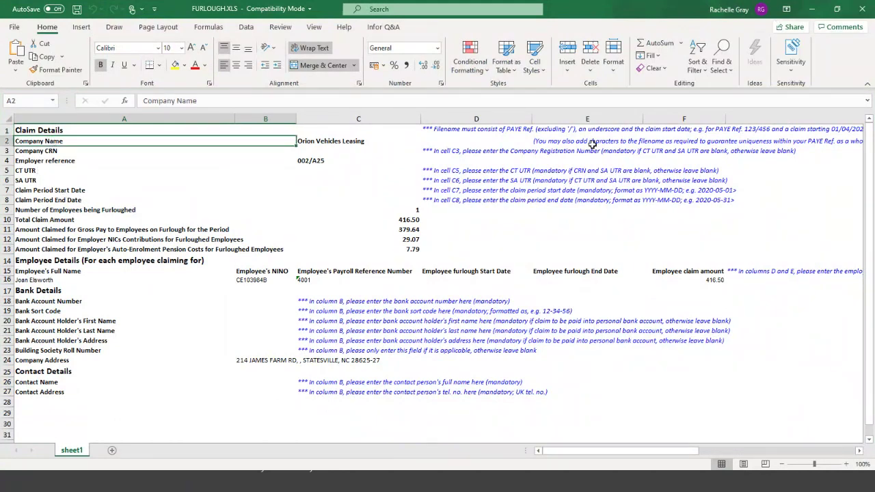
click(436, 130)
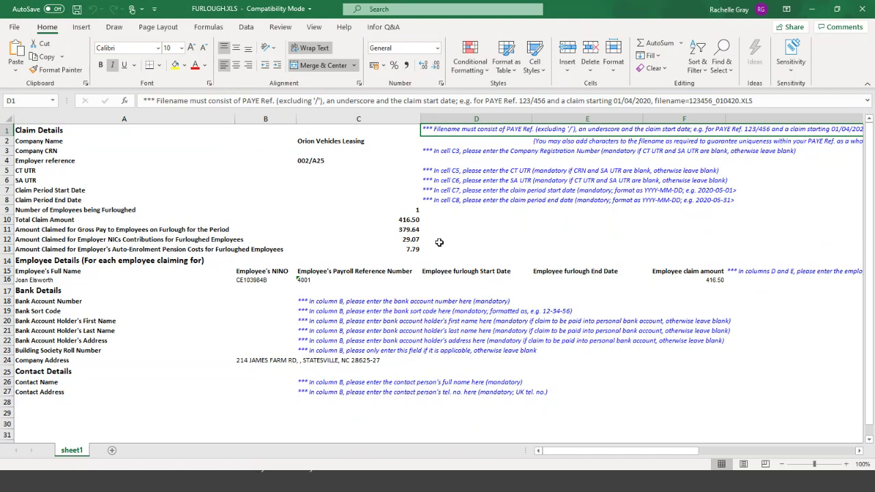
click(455, 154)
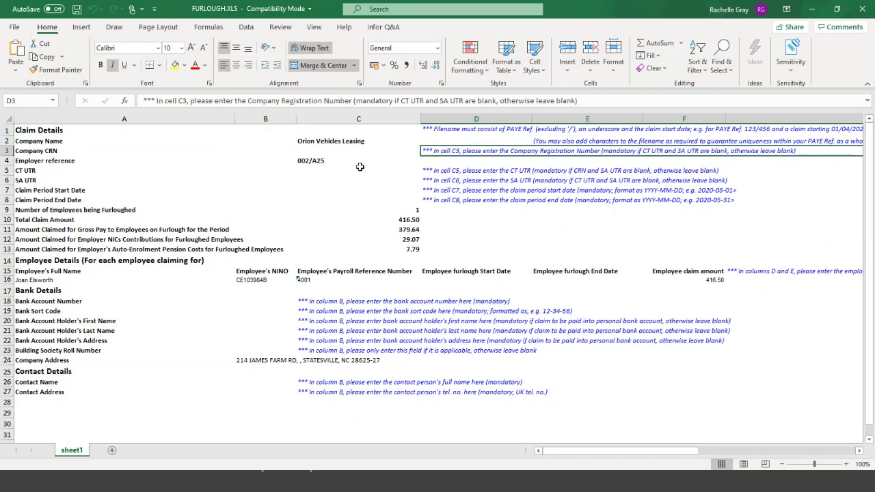
Step: Check the employer reference, claim start date, 416.50 total claim and cost rows, then close the workbook
click(31, 160)
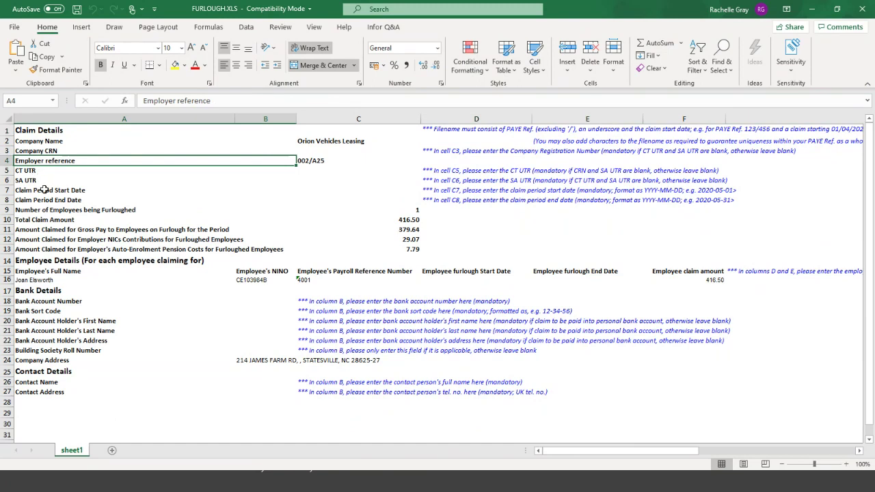
click(44, 190)
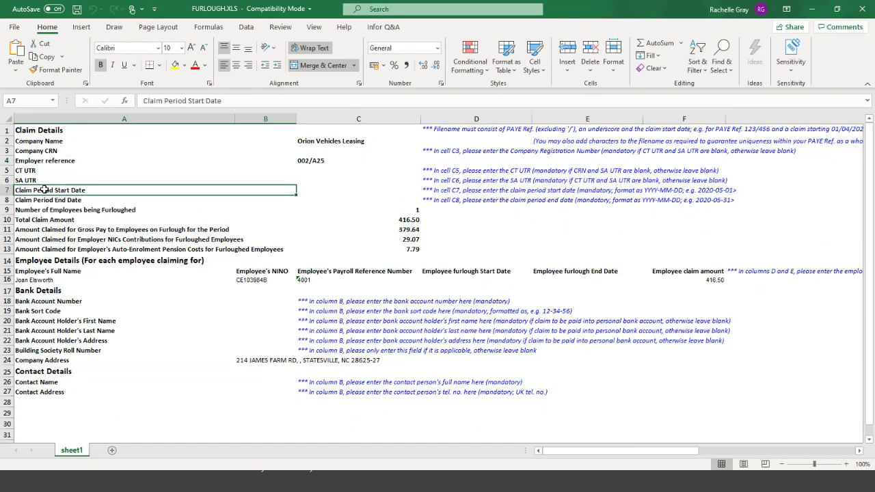
click(321, 192)
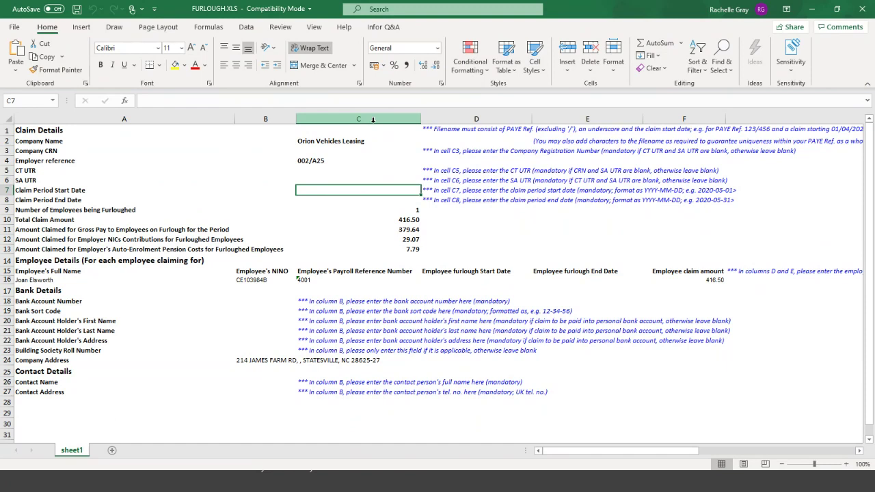
click(36, 221)
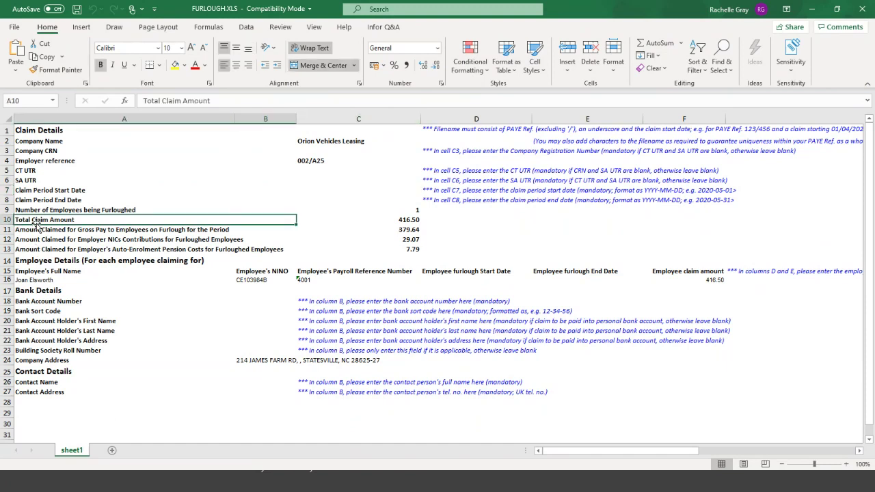
click(122, 231)
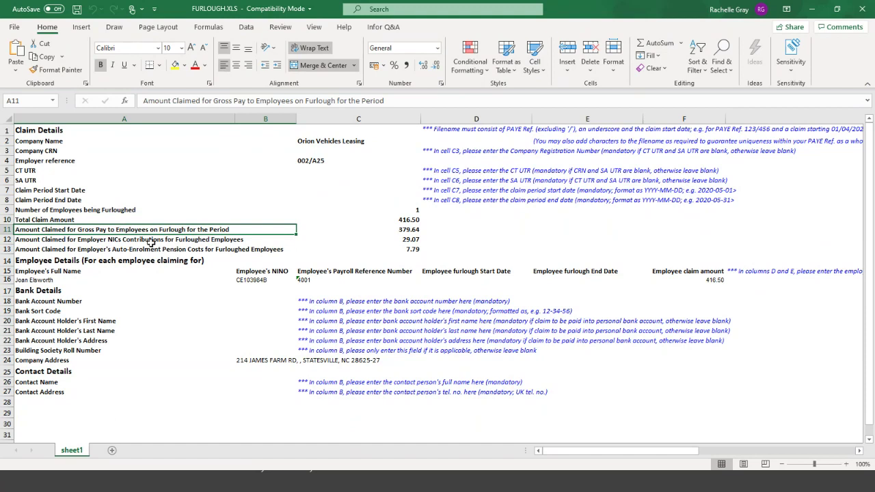
click(151, 240)
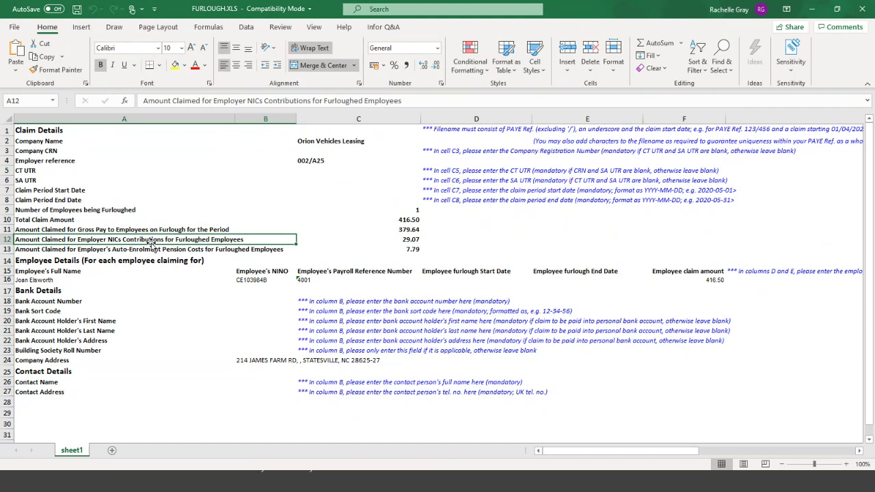
key(Down)
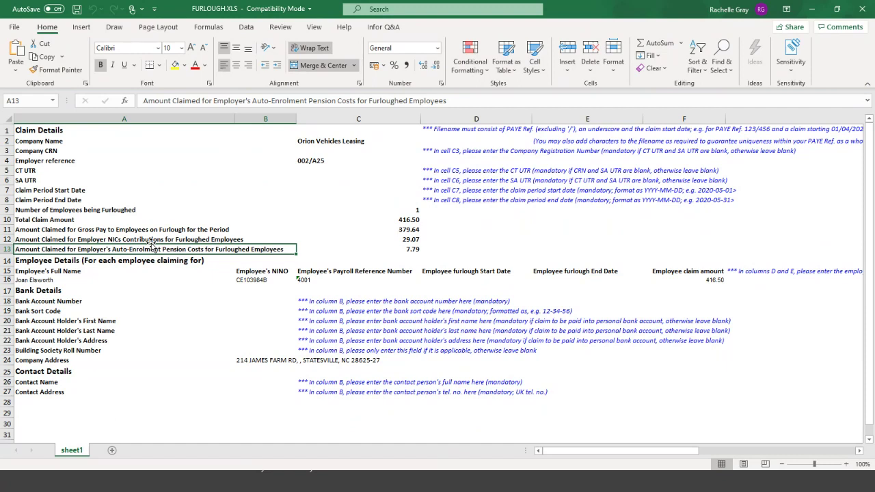
click(860, 11)
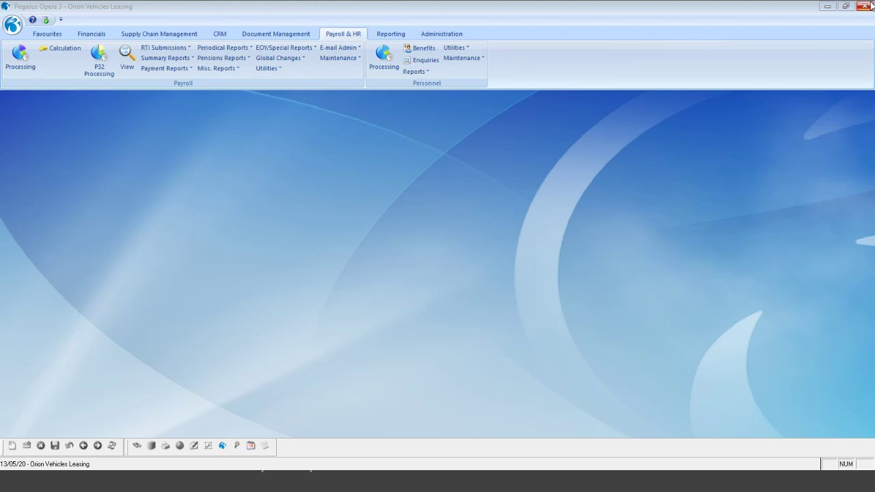
Step: Minimise Opera 3, open the Opera 3 JobRetentionScheme folder and run CopyJobRetentionSchemeReports.exe
click(828, 7)
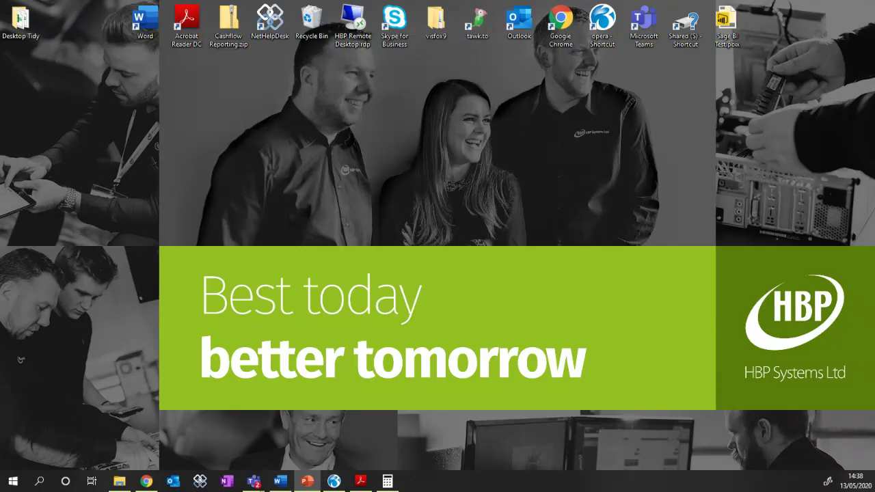
click(441, 165)
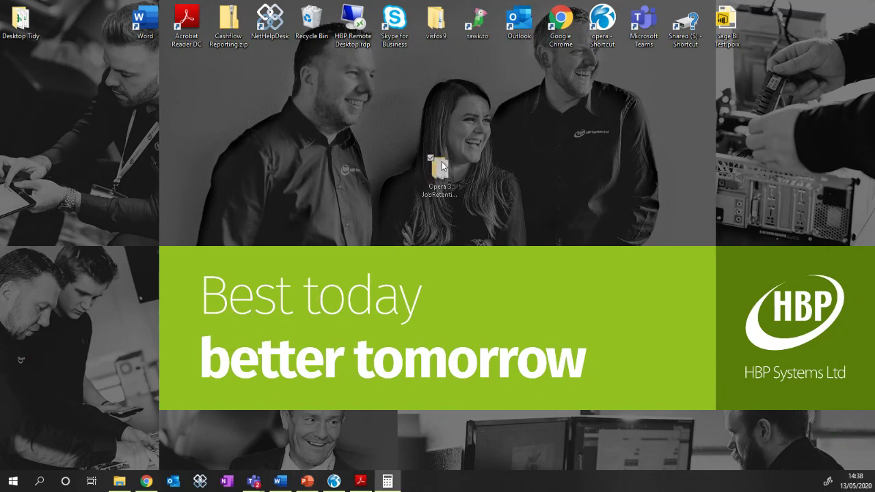
key(ctrl+v)
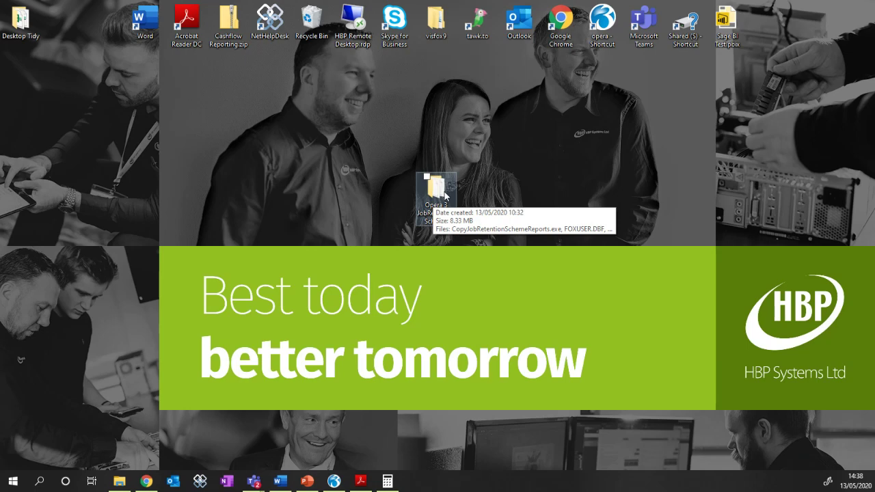
click(432, 198)
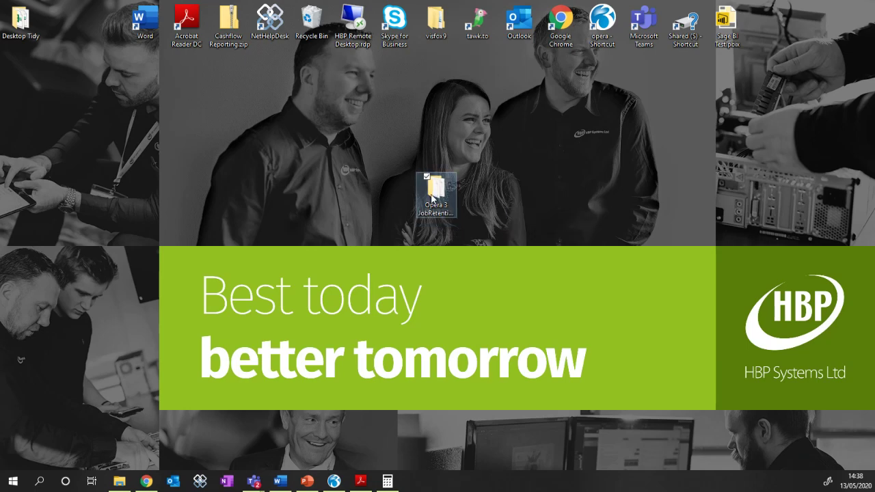
double_click(432, 198)
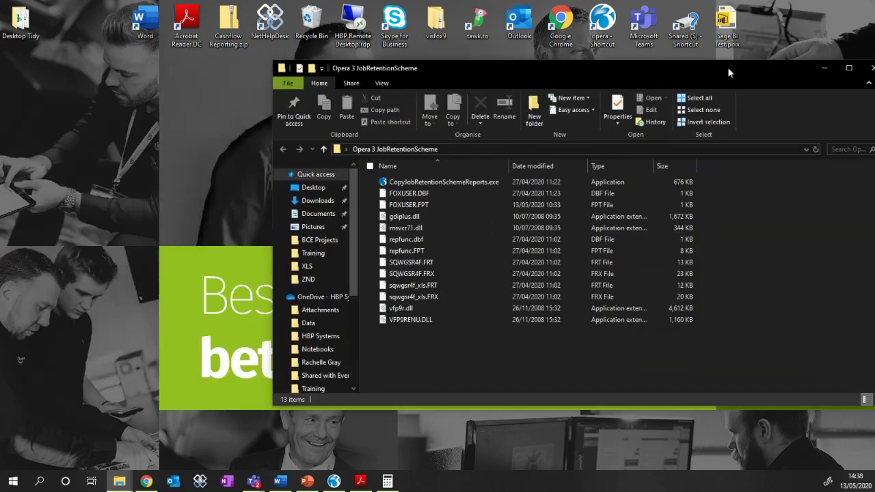
drag(727, 67, 592, 57)
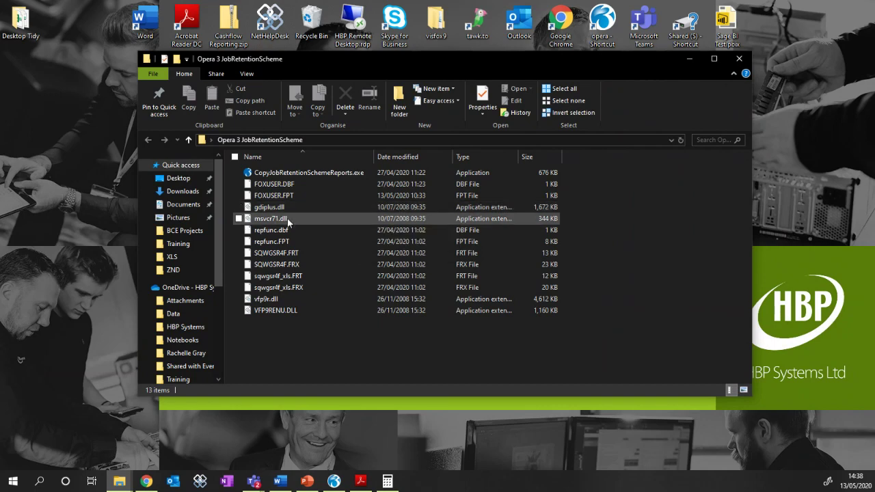
double_click(303, 173)
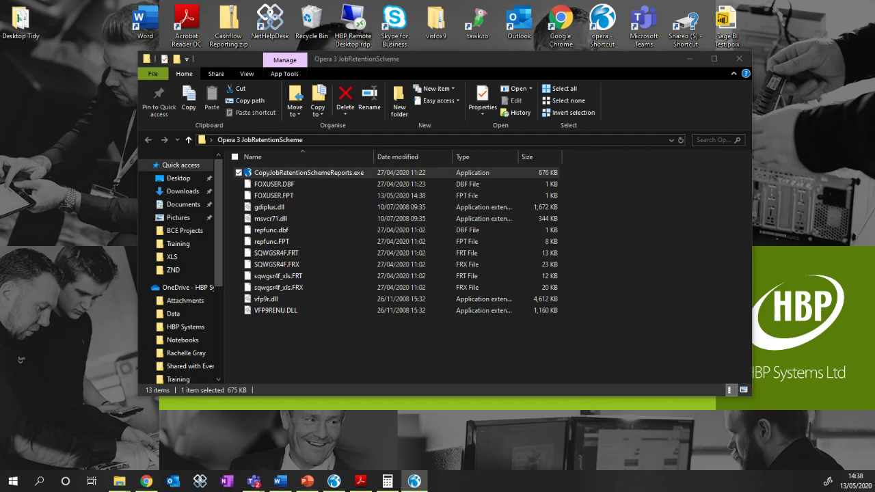
drag(344, 189, 484, 137)
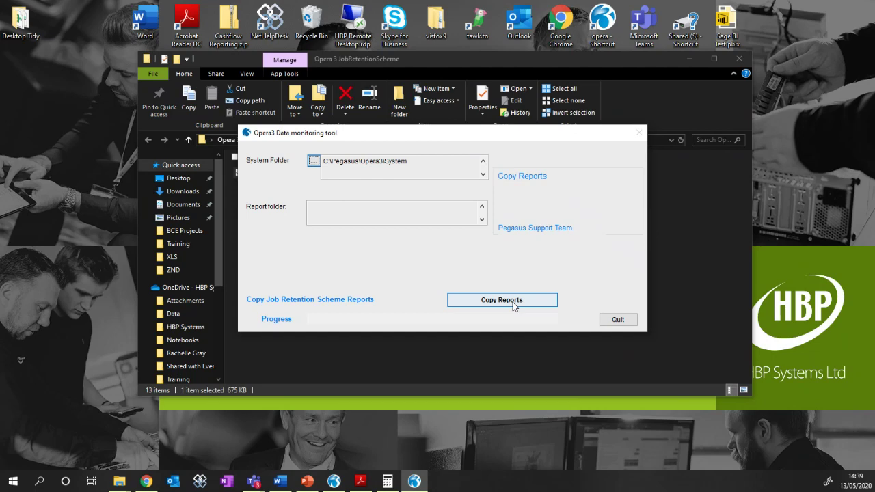
Step: Quit the Opera3 Data monitoring tool, close the Explorer folder and restore Opera 3
click(609, 319)
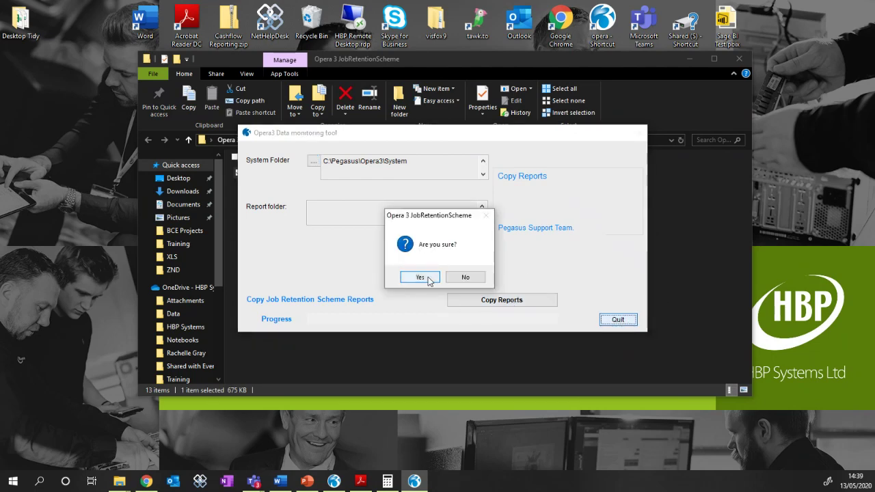
click(419, 277)
click(735, 60)
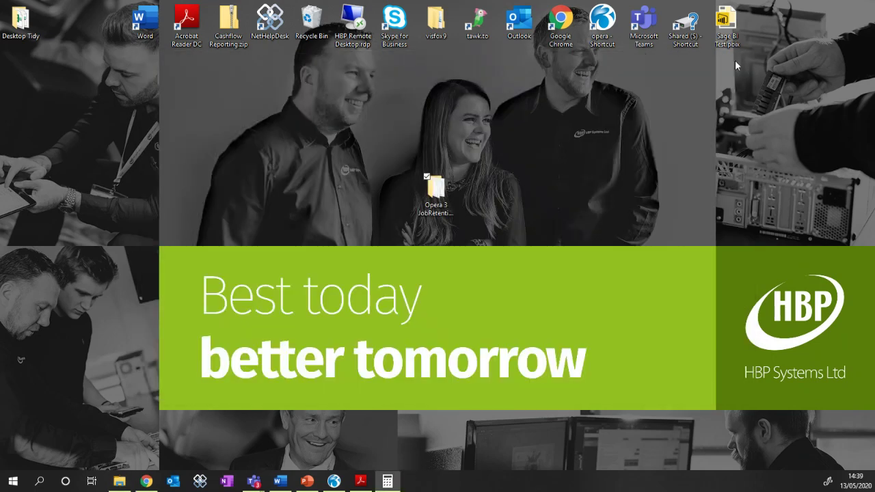
click(333, 481)
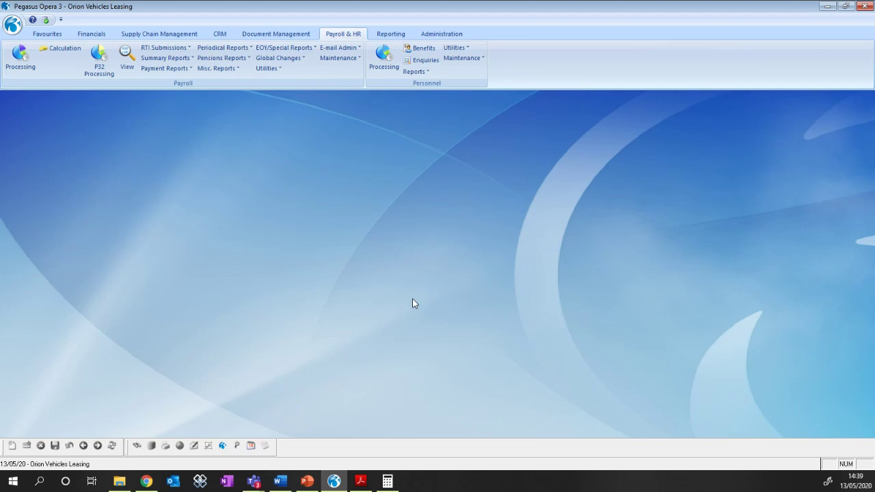
Step: Open payroll processing for the Furlough Weekly group with the group password
click(20, 58)
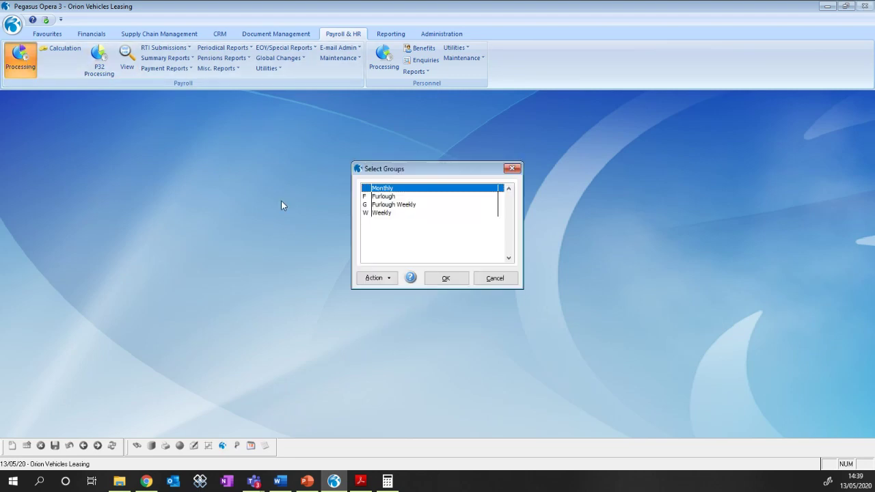
click(395, 205)
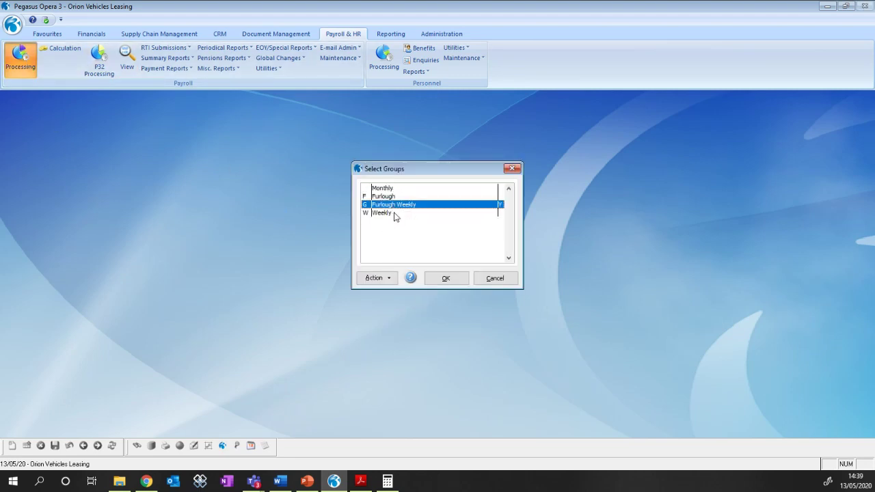
click(444, 276)
text(****)
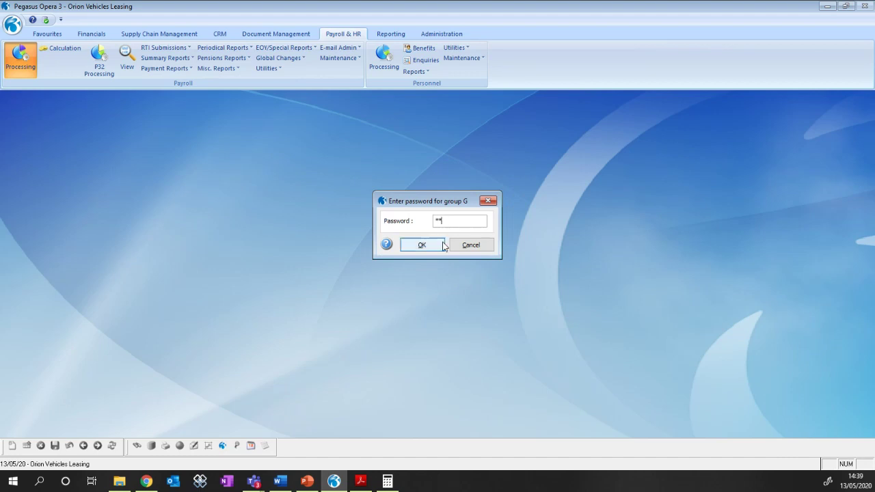
click(437, 246)
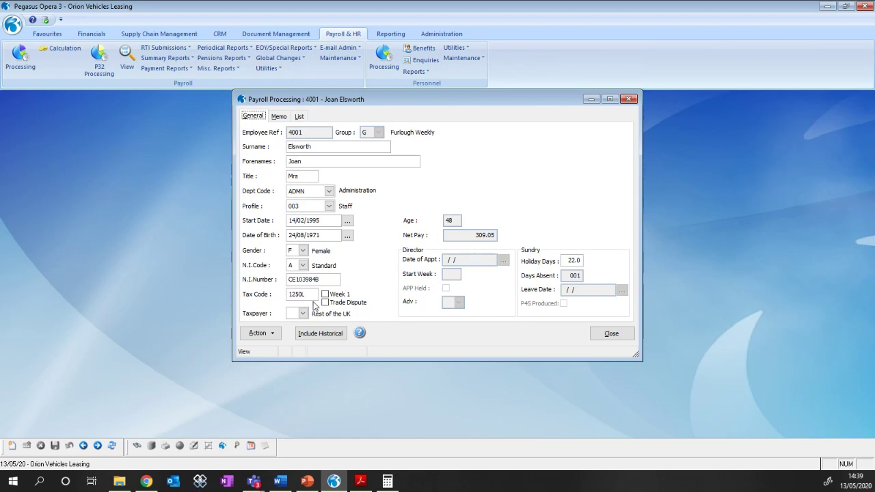
Step: Open Employee Pensions for employee 4001 from the Action menu
click(272, 333)
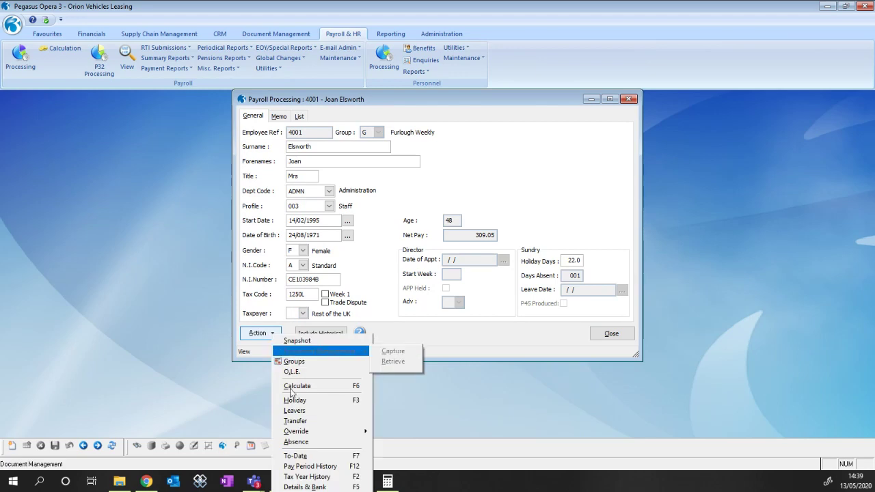
click(472, 334)
drag(518, 100, 523, 37)
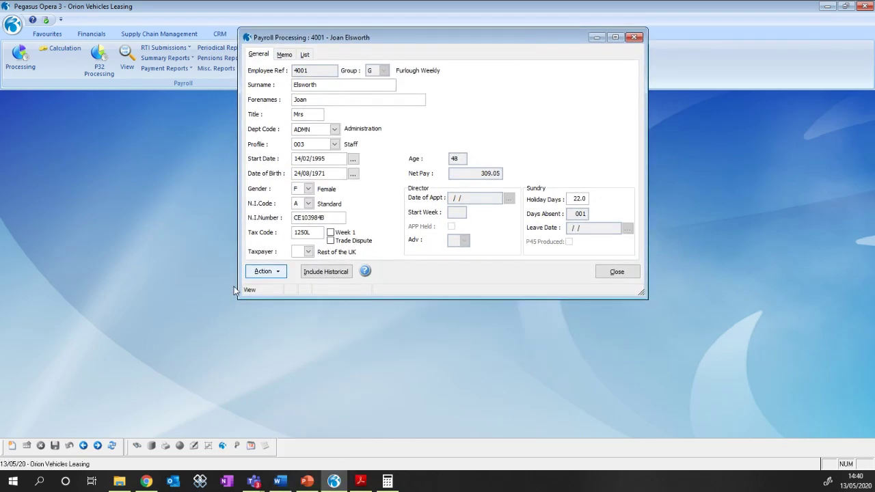
click(273, 272)
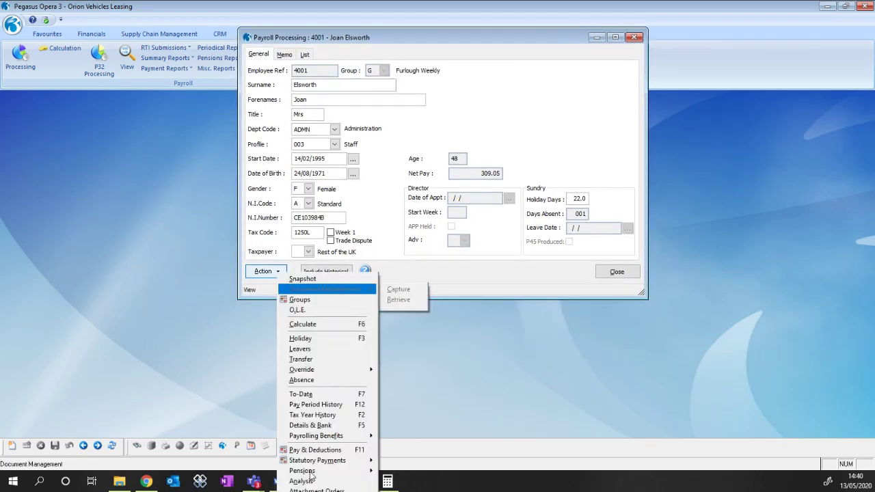
mouse_move(320, 470)
click(403, 471)
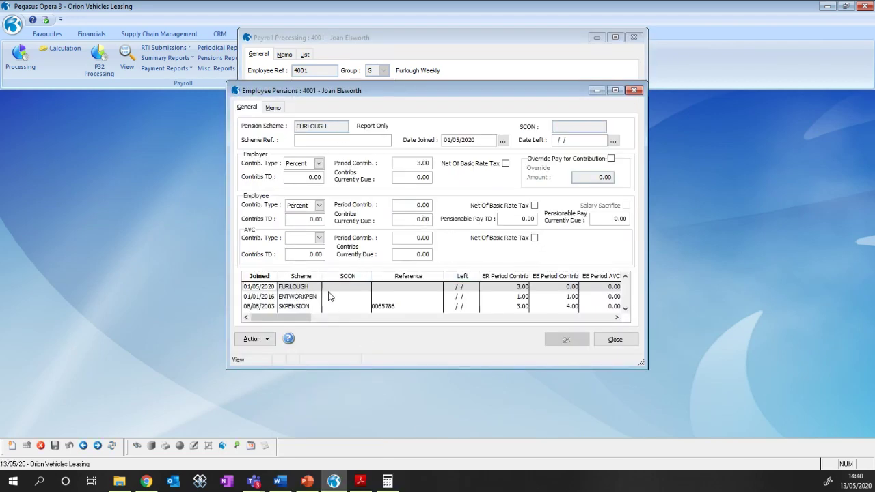
Step: Set the FURLOUGH scheme Date Left to 30/05/2020 with no contributions this period, and save
click(556, 140)
text(305)
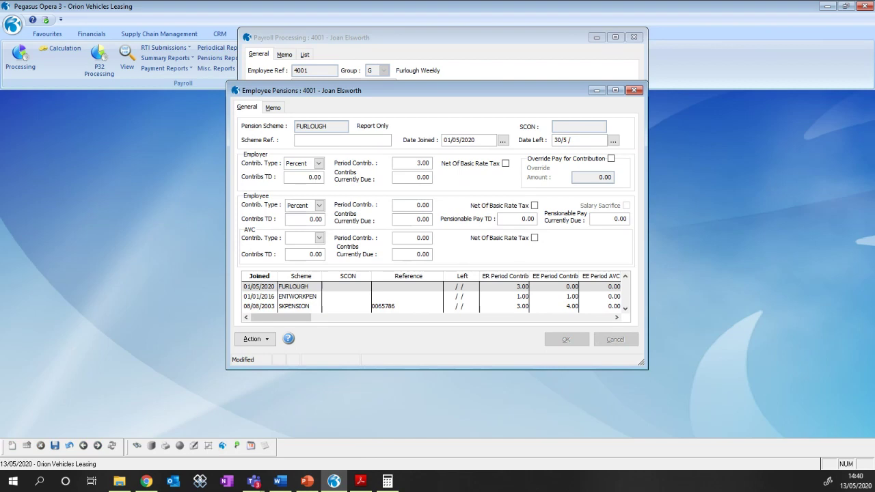
key(BackSpace)
key(BackSpace)
key(BackSpace)
text(05/202)
key(Tab)
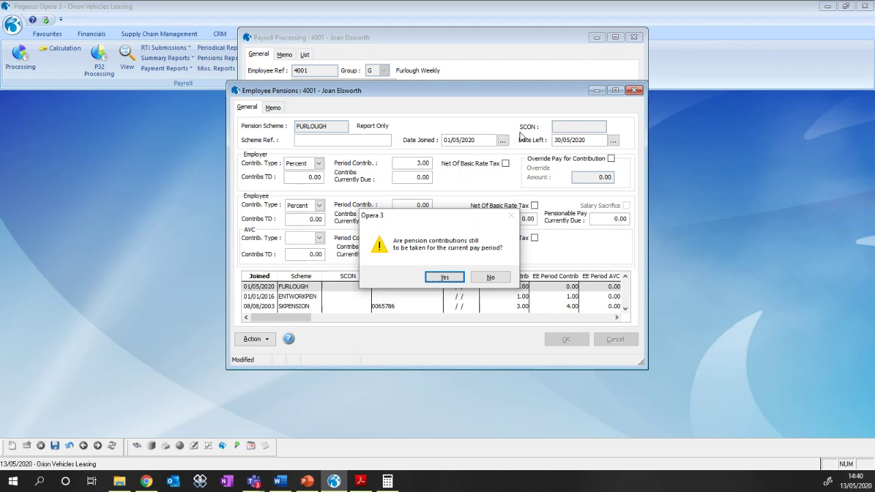
click(489, 277)
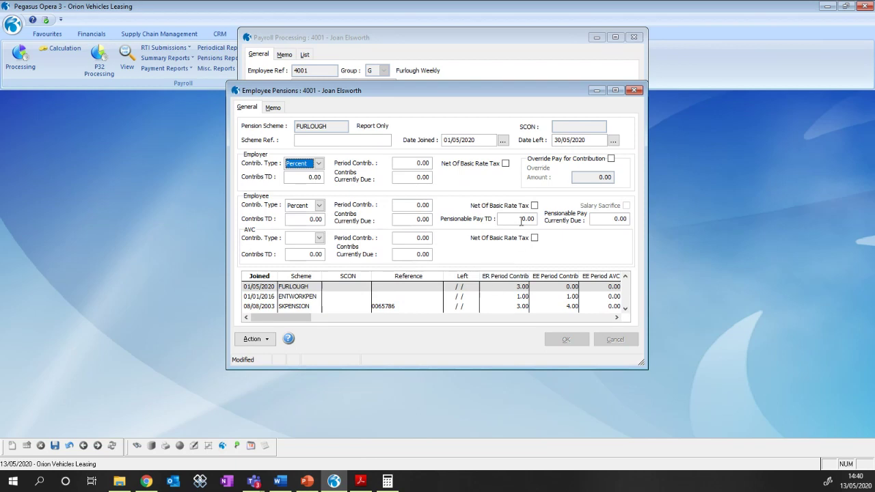
click(54, 446)
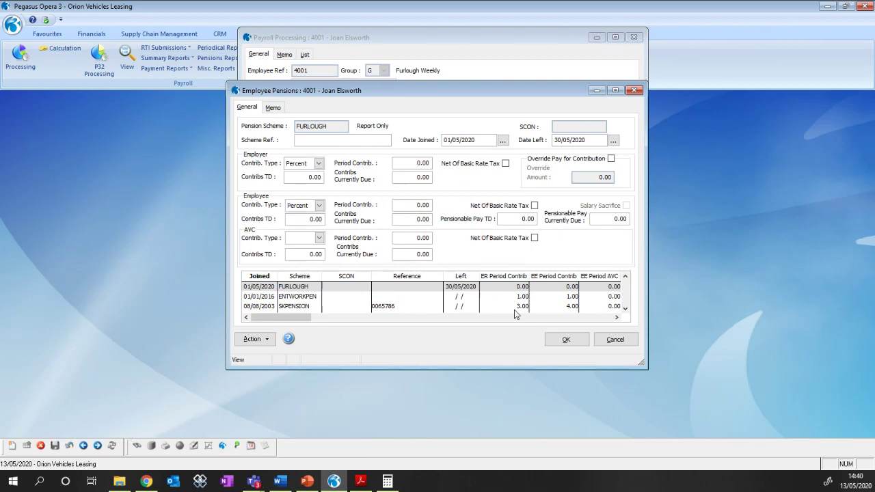
click(574, 340)
click(473, 277)
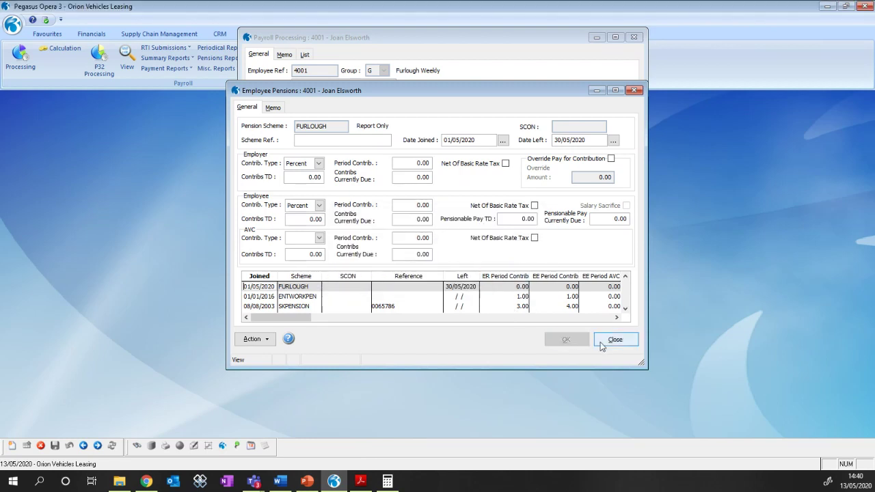
click(605, 342)
Step: Recalculate employee 4001's pay, acknowledging the scheme-leaver message
click(263, 271)
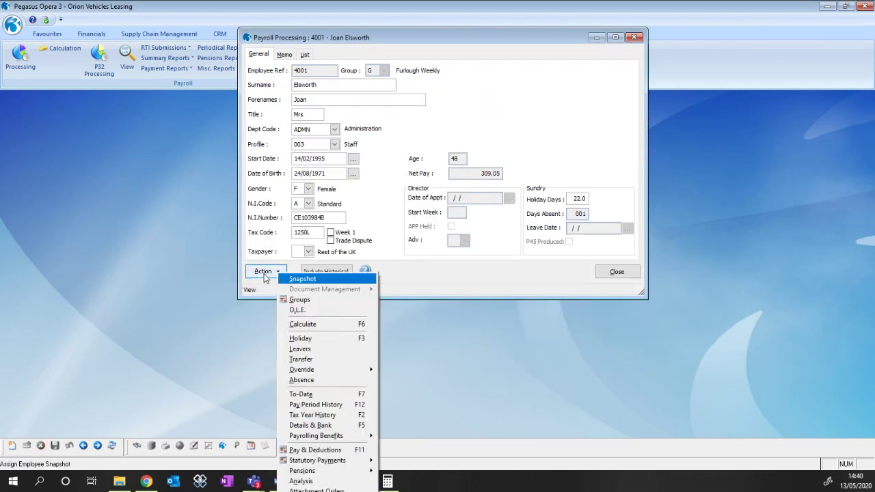
click(313, 326)
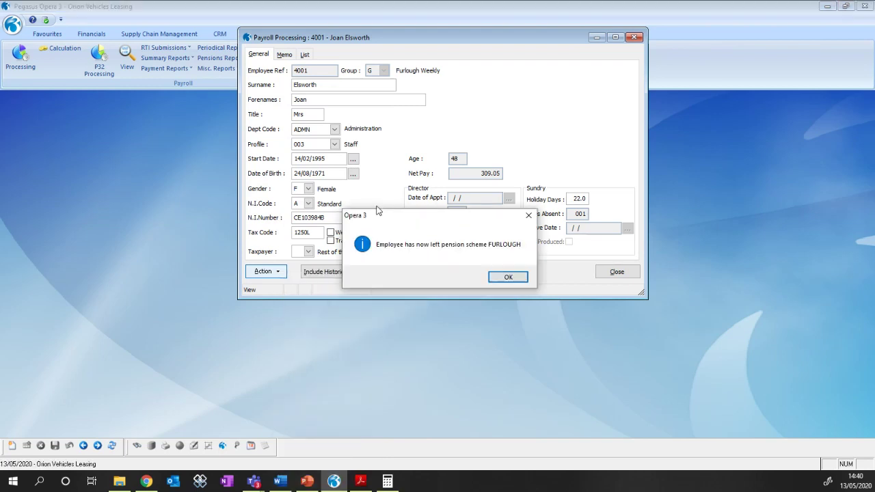
click(507, 277)
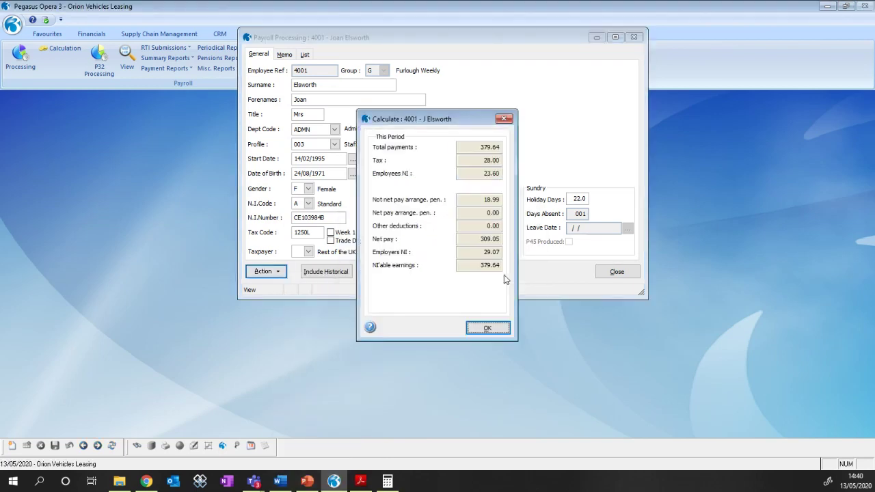
click(496, 328)
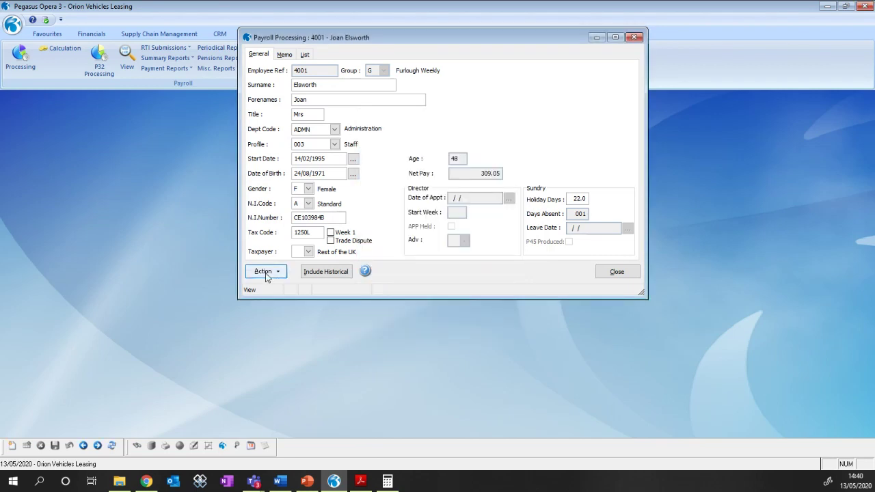
Step: Review the employee's deductions in Pay & Deductions and close without changes
click(267, 273)
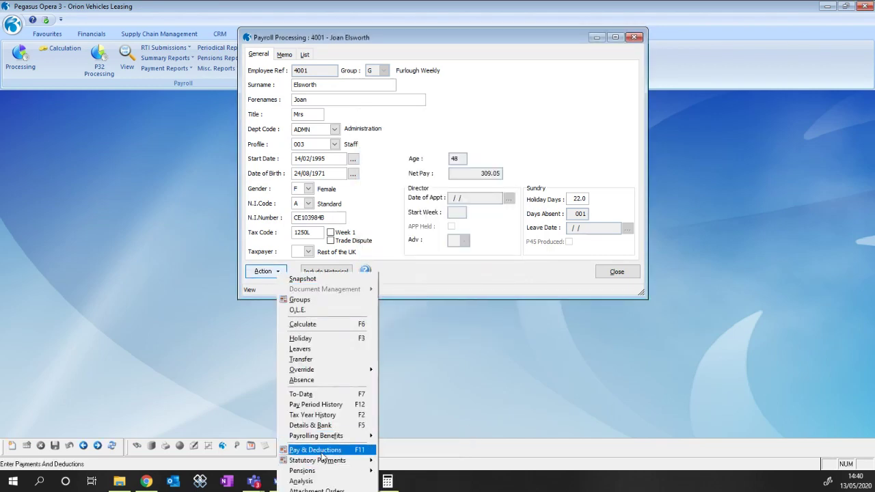
click(316, 449)
click(298, 157)
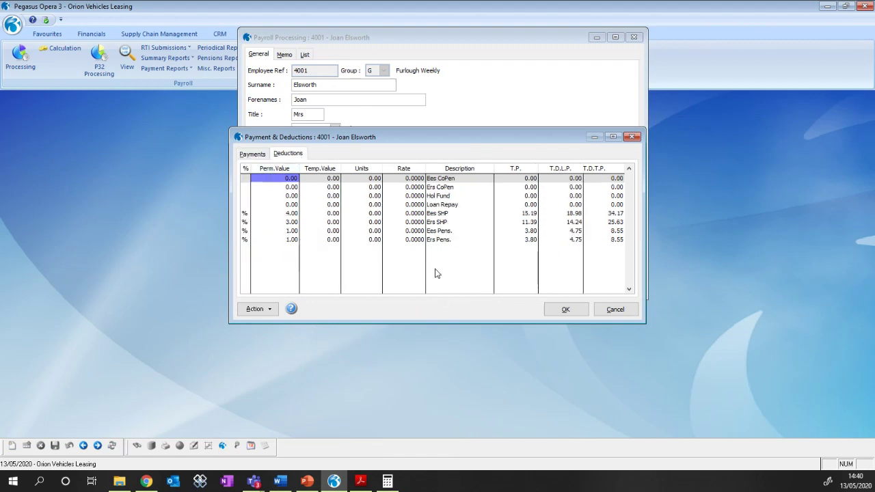
click(632, 309)
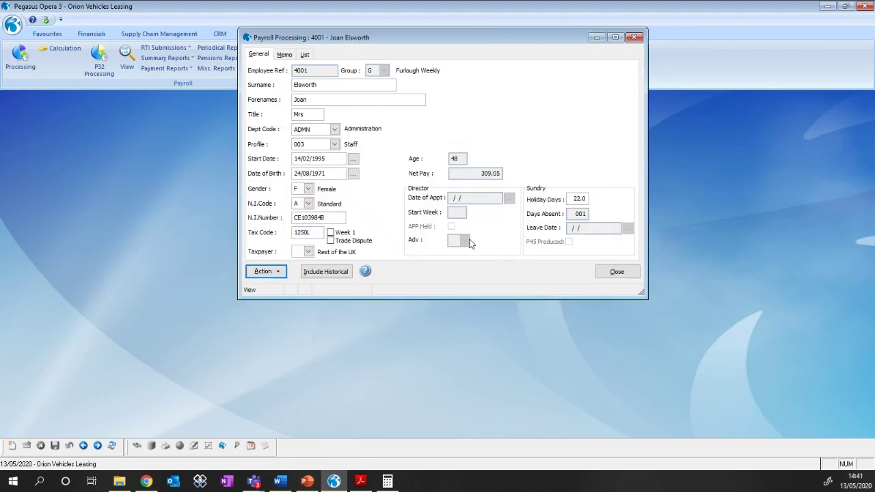
Step: Reopen payroll processing for both the Furlough Weekly and Weekly groups with the password
click(635, 38)
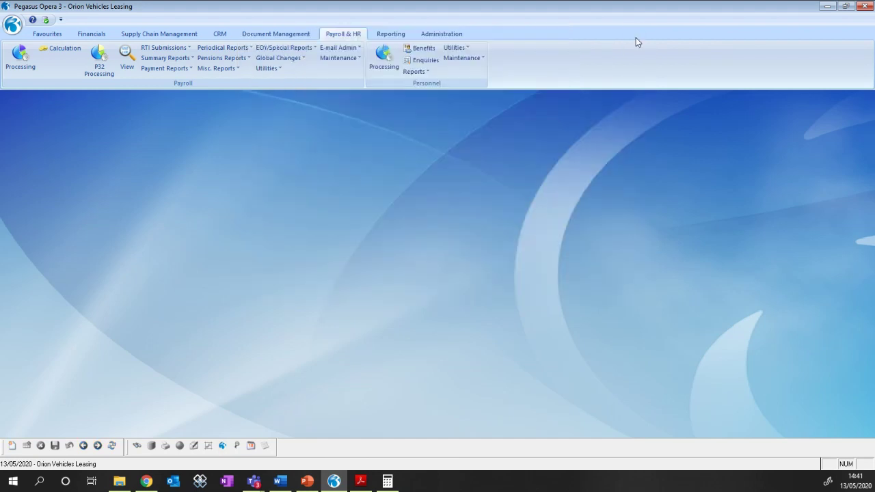
click(20, 58)
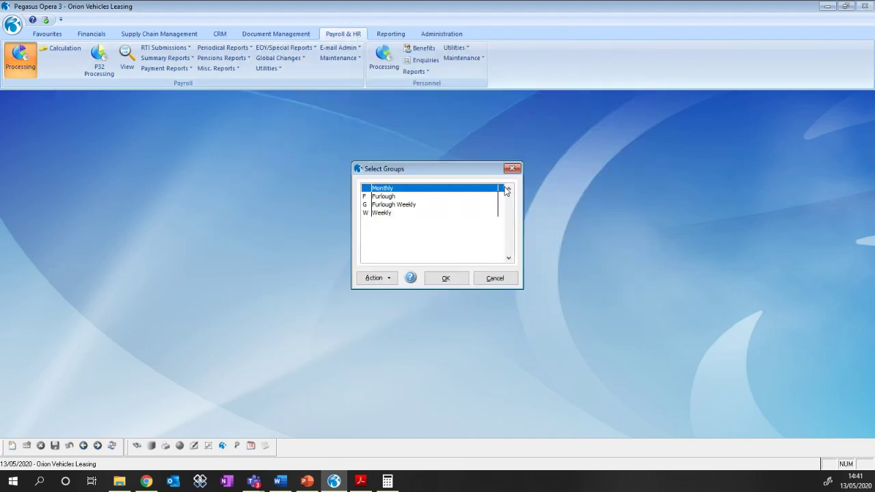
click(402, 207)
click(402, 213)
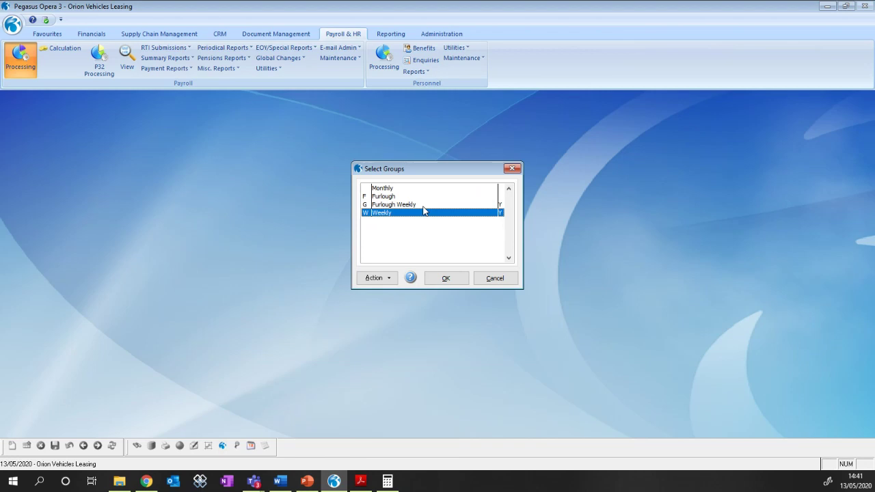
click(460, 279)
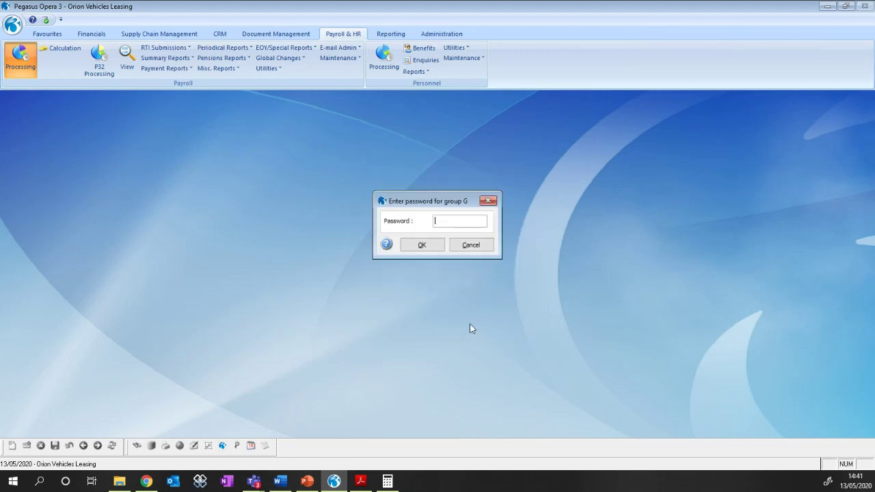
text(****)
click(424, 246)
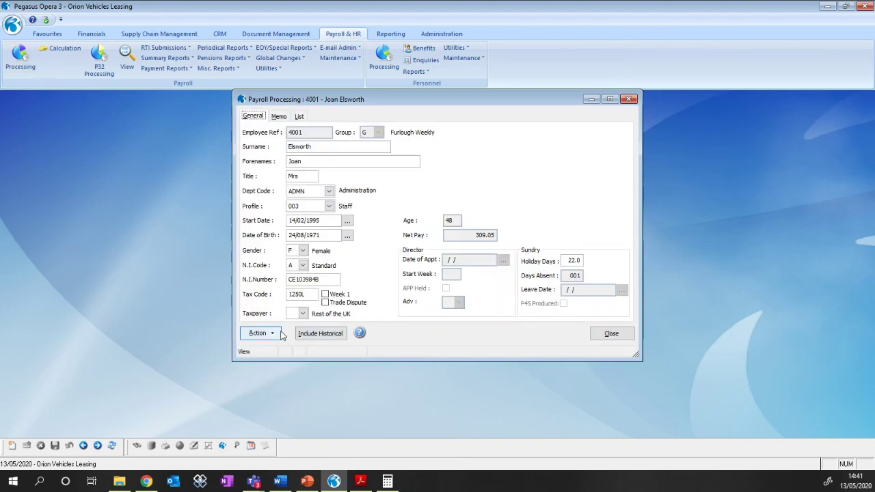
Step: Transfer employee 4001 to new group code W (Weekly), confirming despite the completed run
click(280, 333)
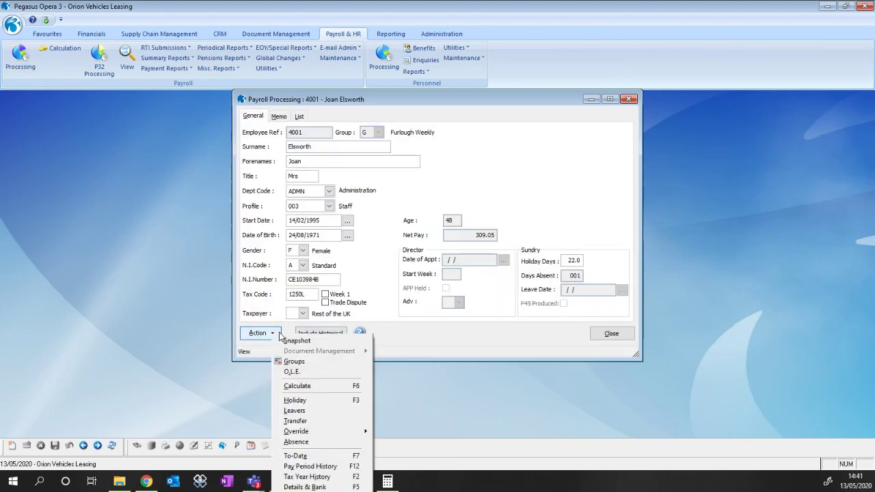
click(293, 422)
click(421, 230)
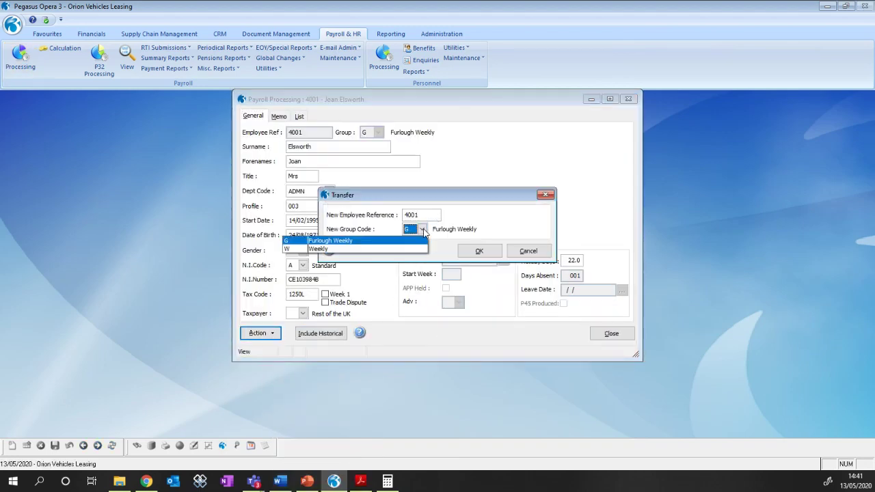
click(319, 248)
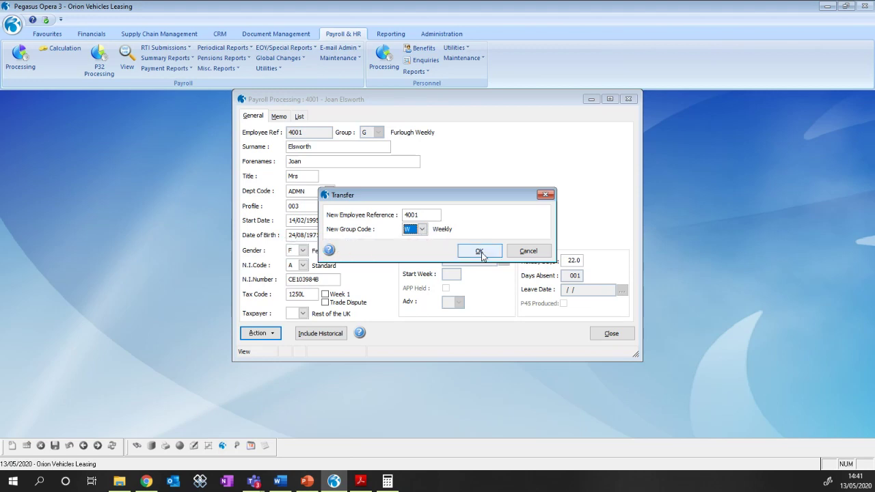
click(480, 251)
click(471, 277)
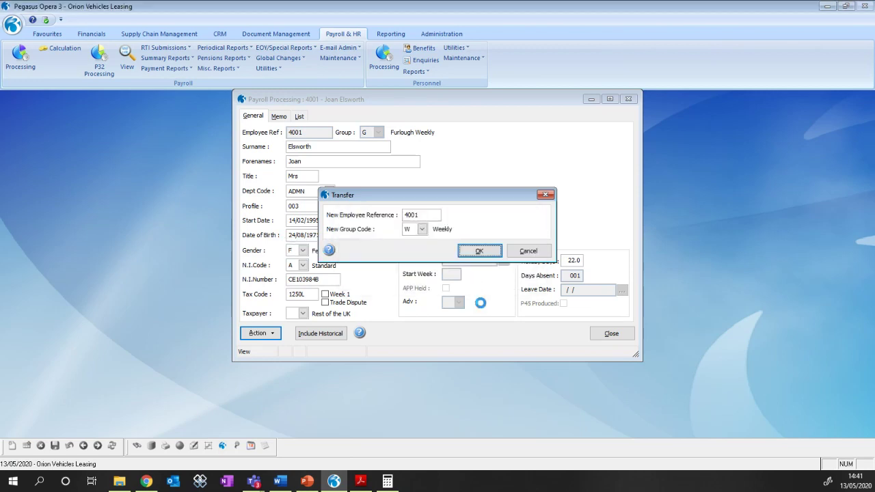
click(272, 334)
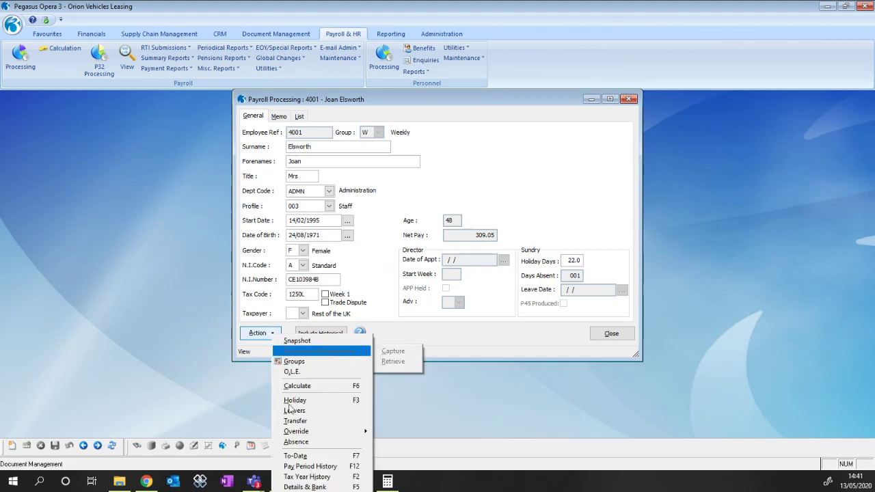
click(465, 104)
drag(464, 104, 477, 50)
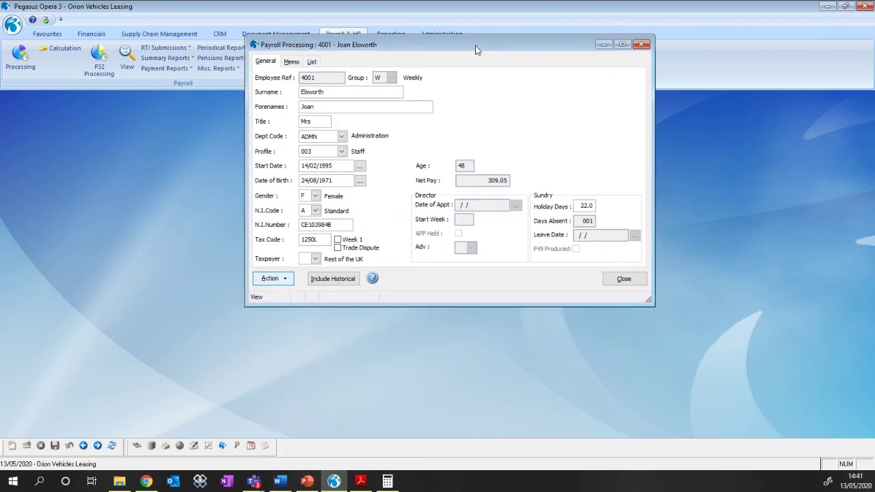
Step: In Pay & Deductions, set the Furlough temporary value to 0 and the Basic permanent value to 479.56
click(283, 281)
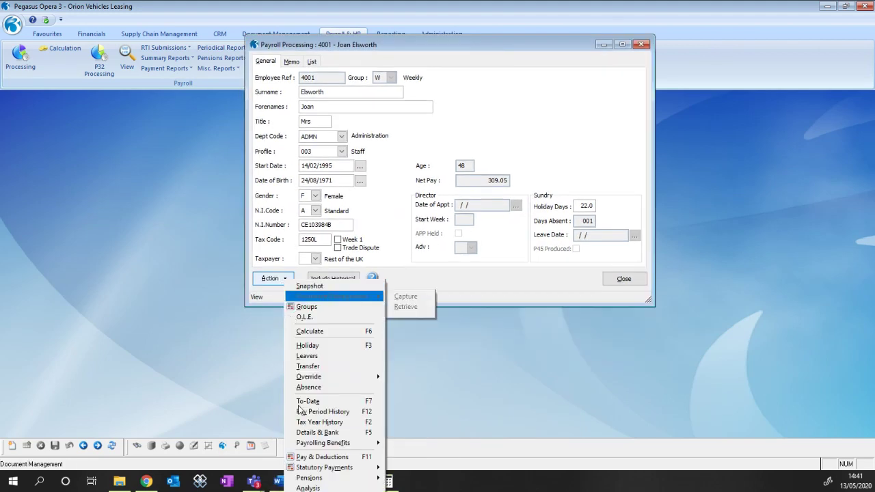
click(311, 457)
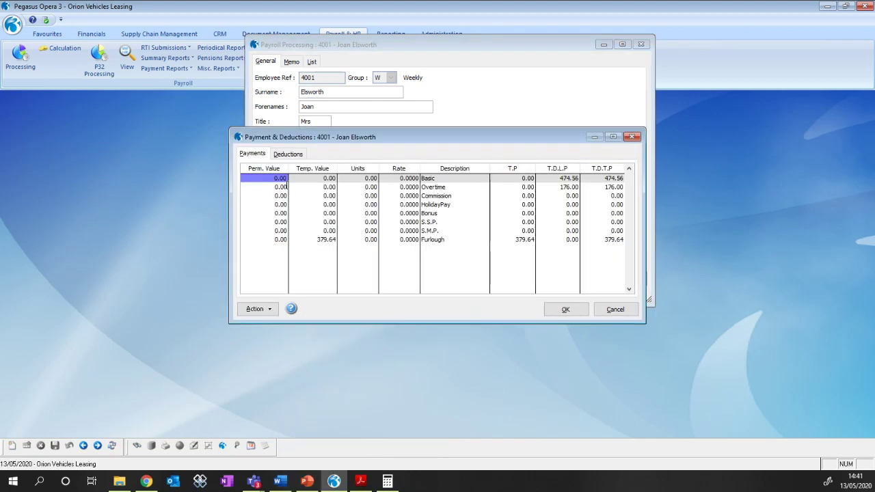
click(311, 232)
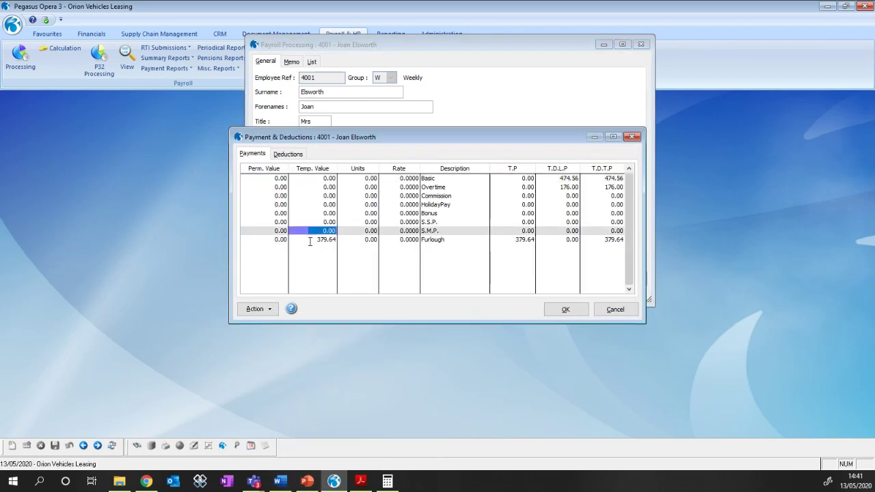
click(310, 240)
text(0)
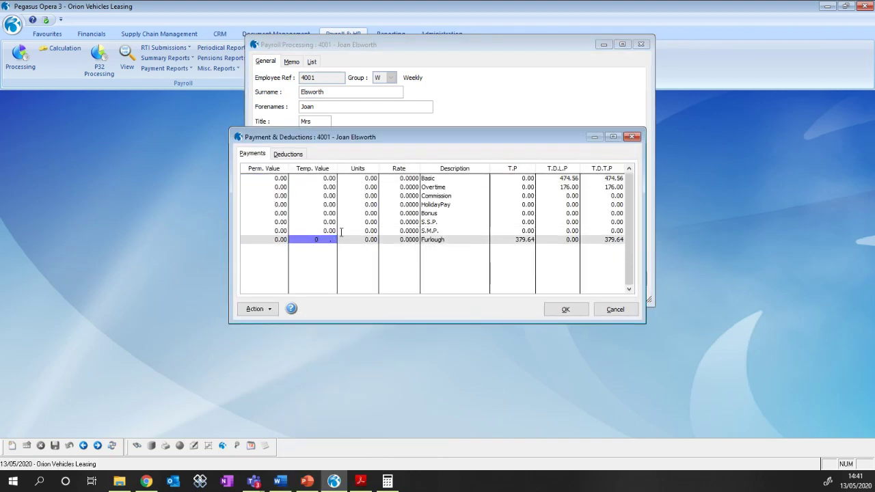
key(Tab)
click(261, 179)
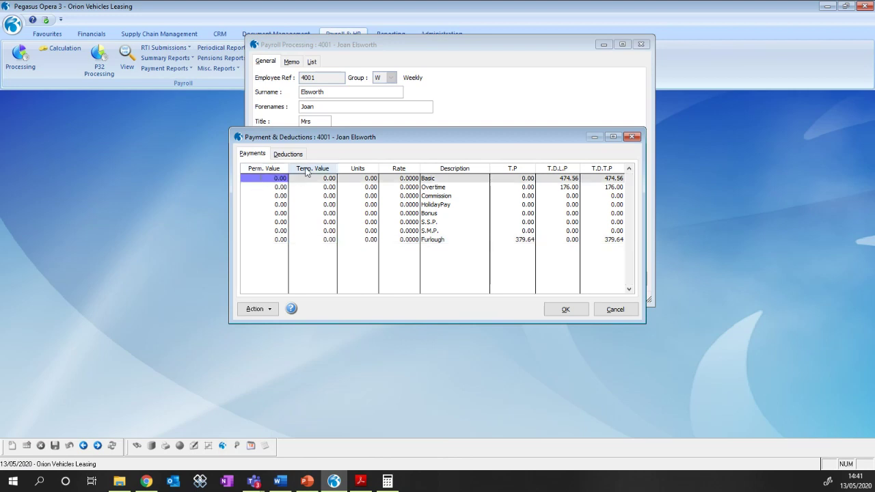
text(479.50)
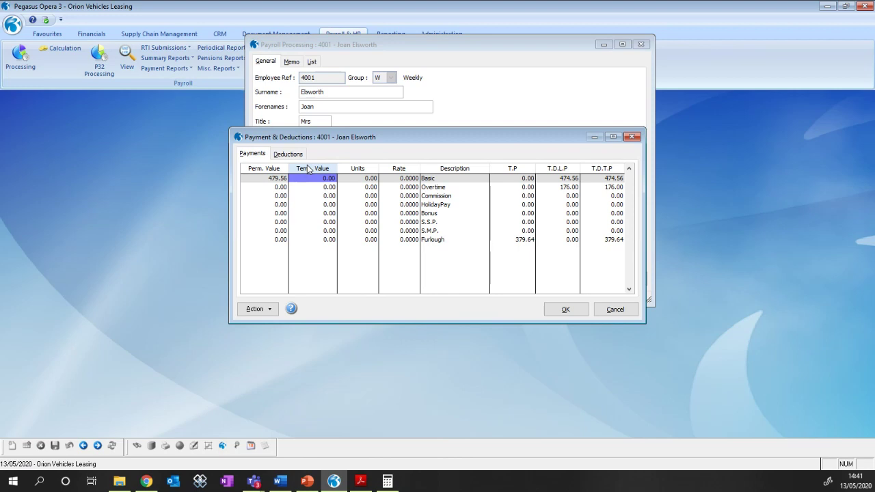
click(271, 310)
Step: Recalculate from the payments window and accept the updated payments and deductions
click(271, 310)
click(290, 336)
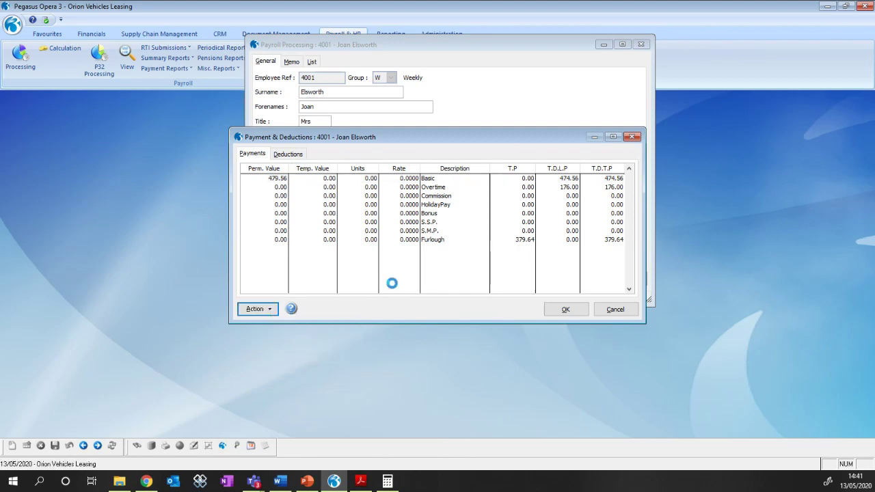
click(504, 277)
click(496, 325)
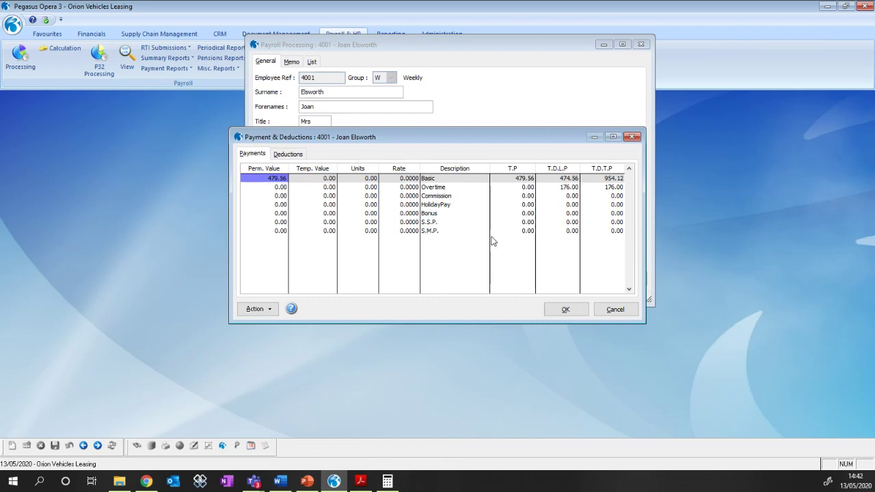
click(571, 311)
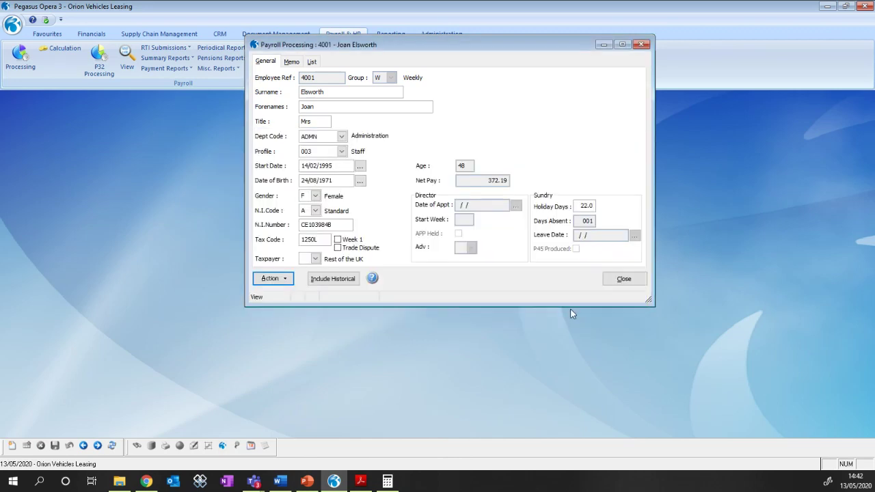
Step: Recalculate again to reach 372.19 net pay and close the payroll record
click(279, 279)
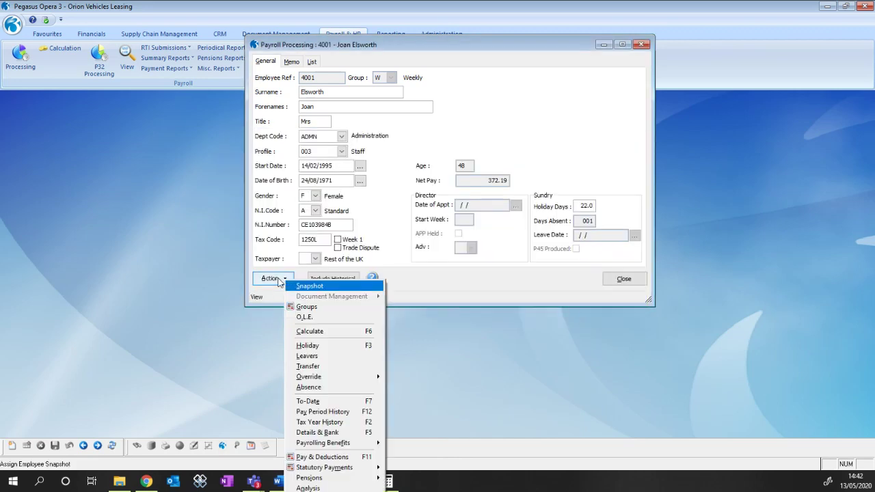
click(319, 332)
click(507, 276)
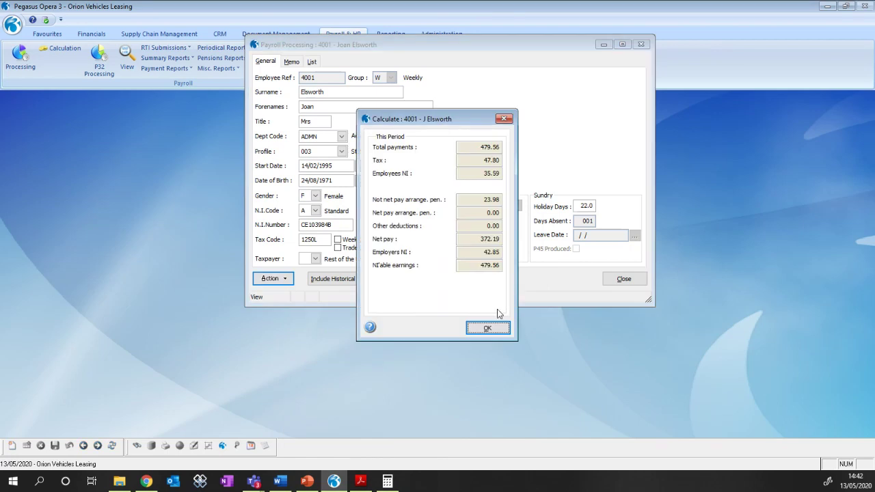
click(498, 325)
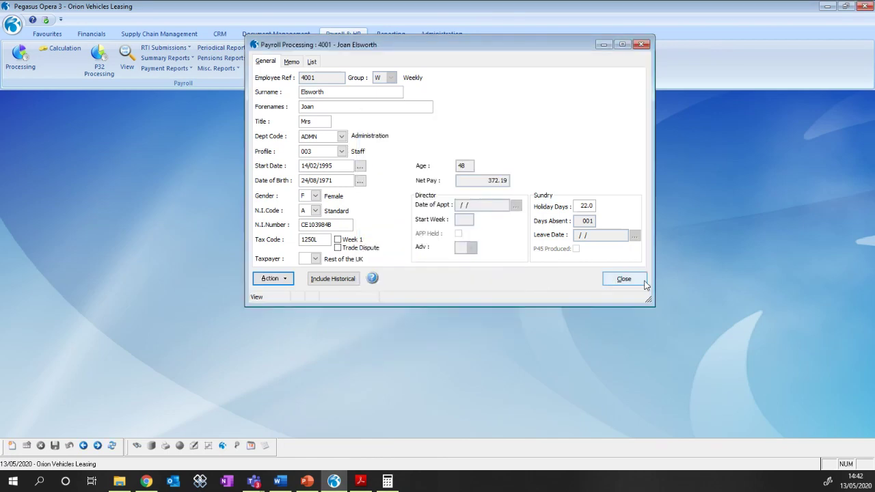
click(641, 281)
Step: Start the Advanced Pay/Ded List for the Furlough Weekly and Weekly groups with the password
click(307, 50)
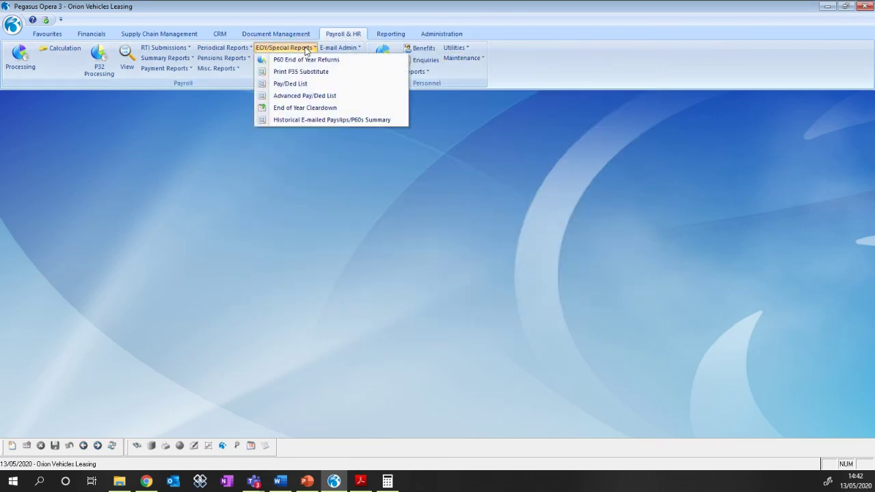
click(312, 102)
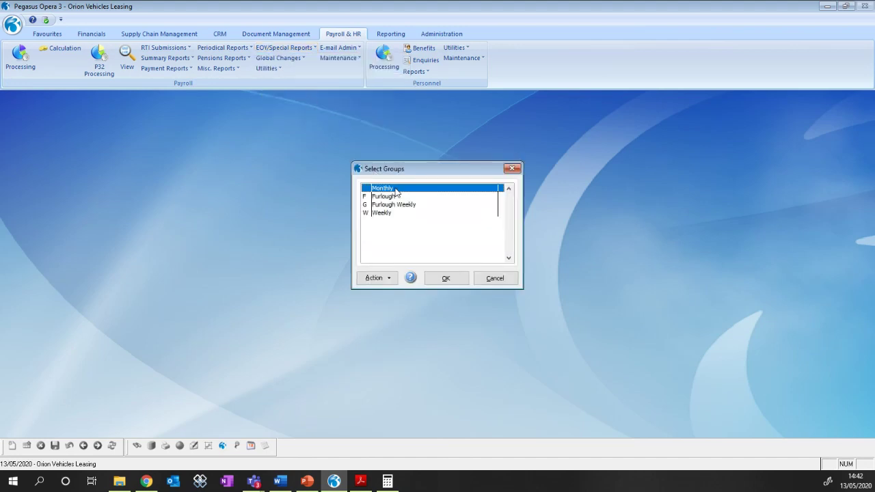
click(393, 206)
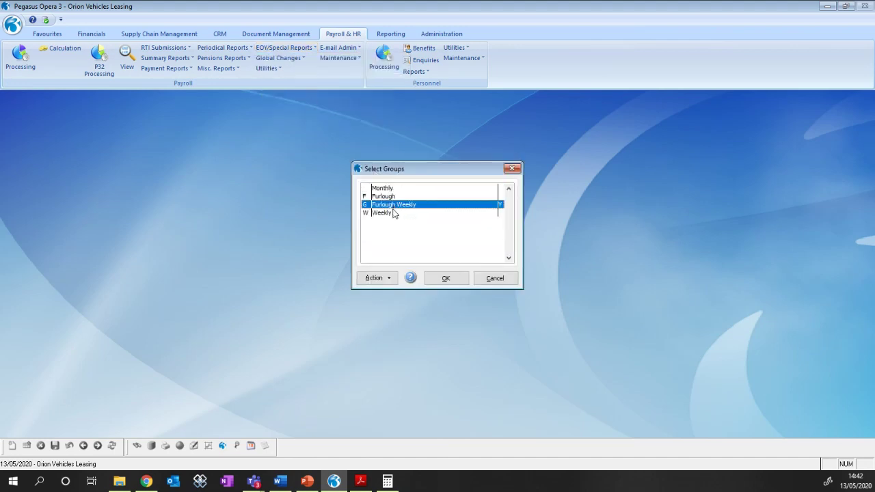
click(395, 214)
click(445, 279)
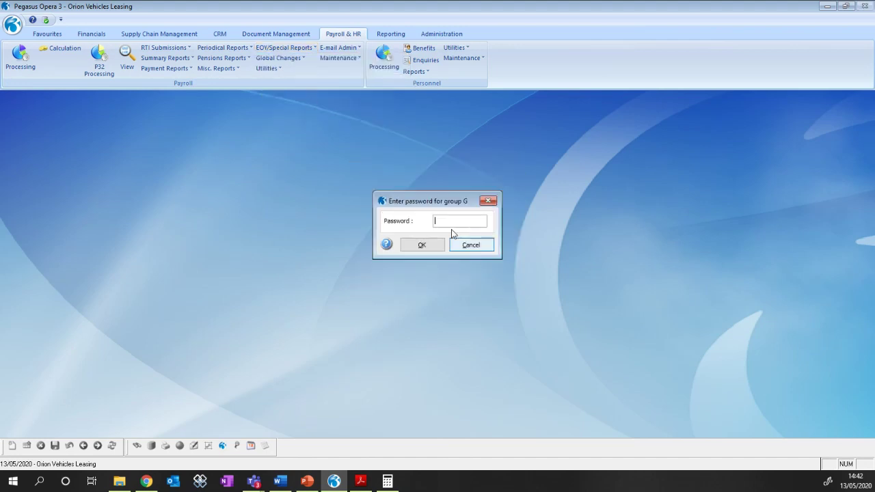
text(***)
click(440, 244)
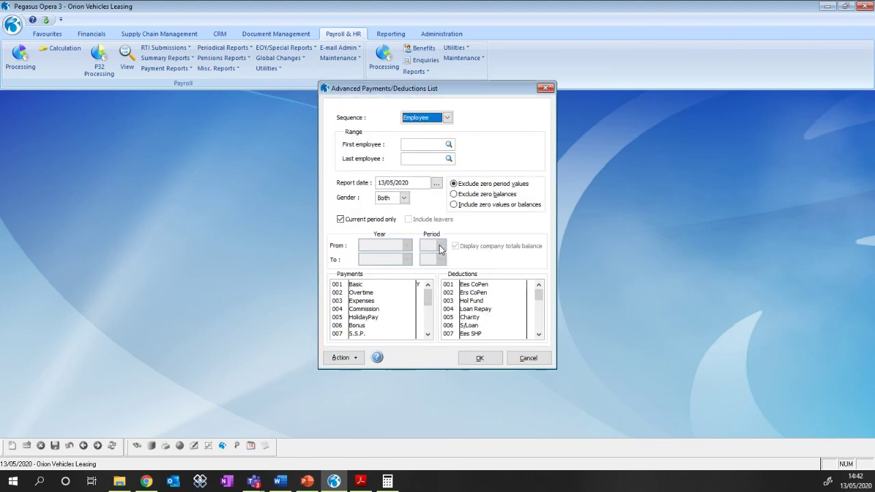
Step: Select the Basic and Furlough payments, run the report and dismiss the no-records message
click(412, 286)
click(421, 287)
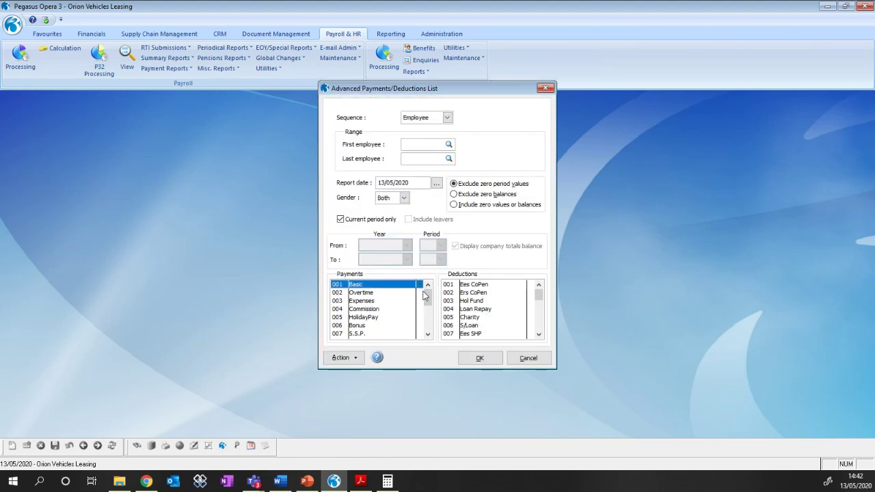
drag(428, 300, 433, 330)
click(395, 334)
click(395, 335)
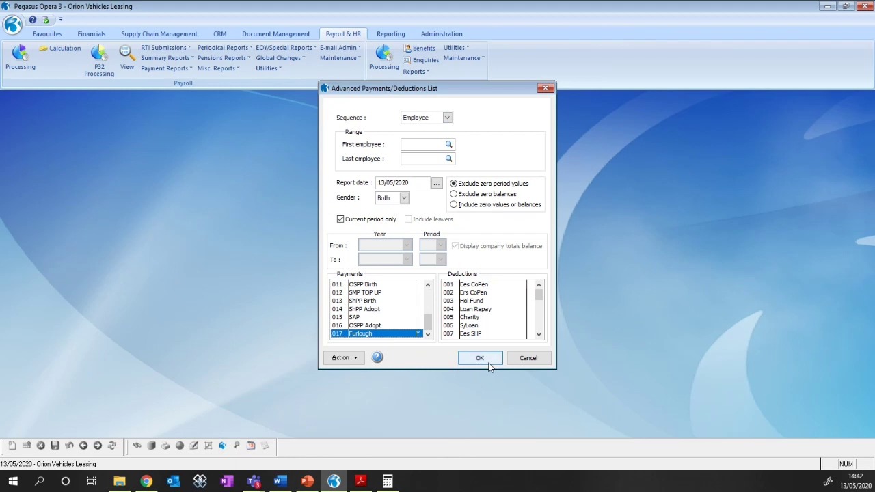
click(488, 360)
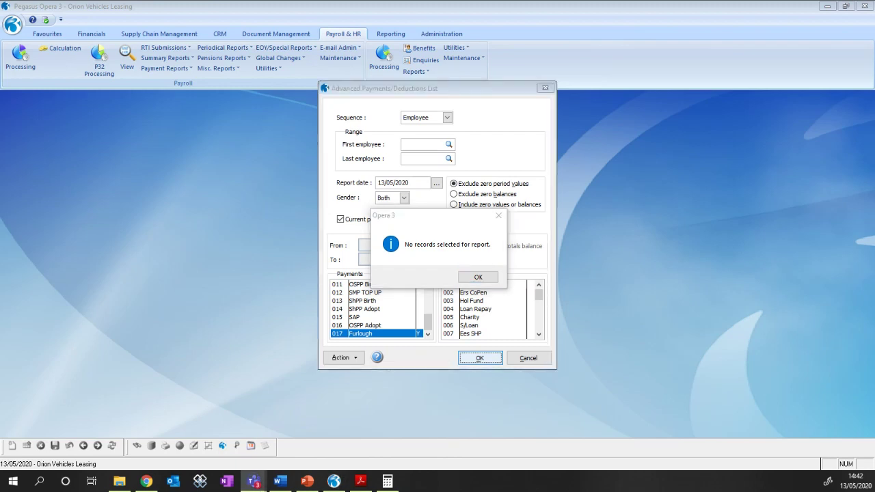
click(491, 279)
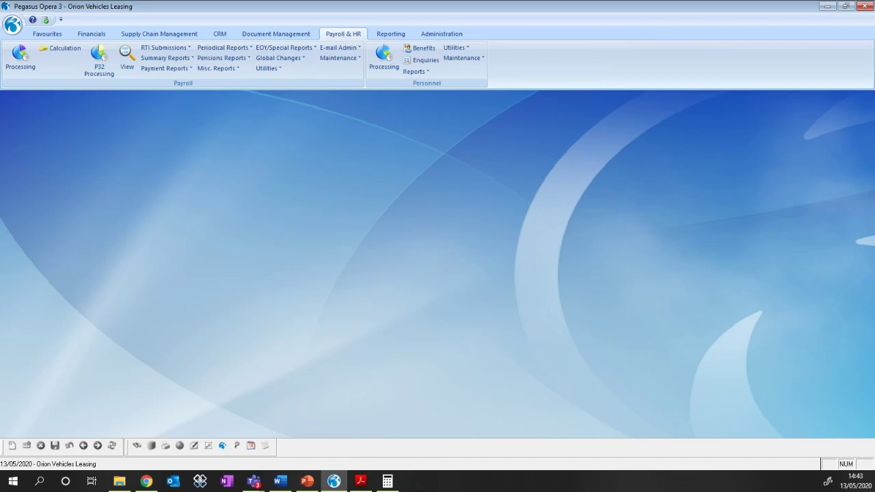
Step: Bring the Processing Furloughed Staff PowerPoint presentation to the front from the taskbar
click(307, 481)
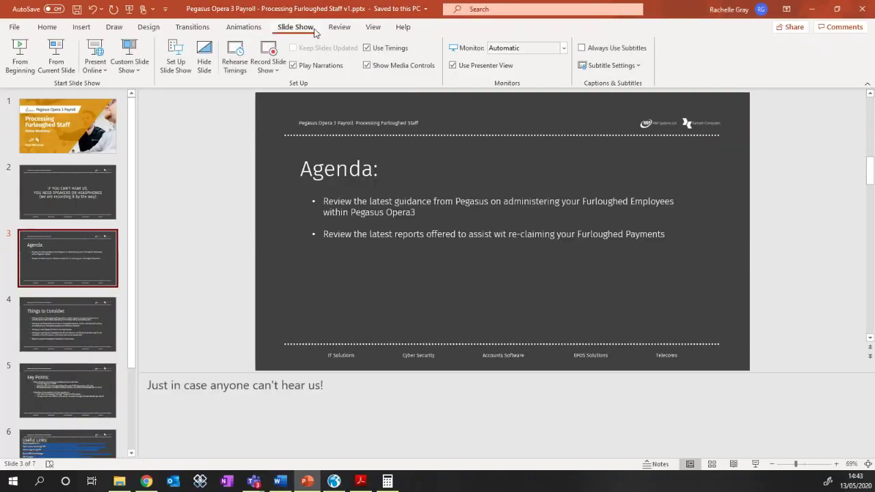
Step: Run the slide show from the Agenda slide and advance two slides, past Things to Consider
click(56, 53)
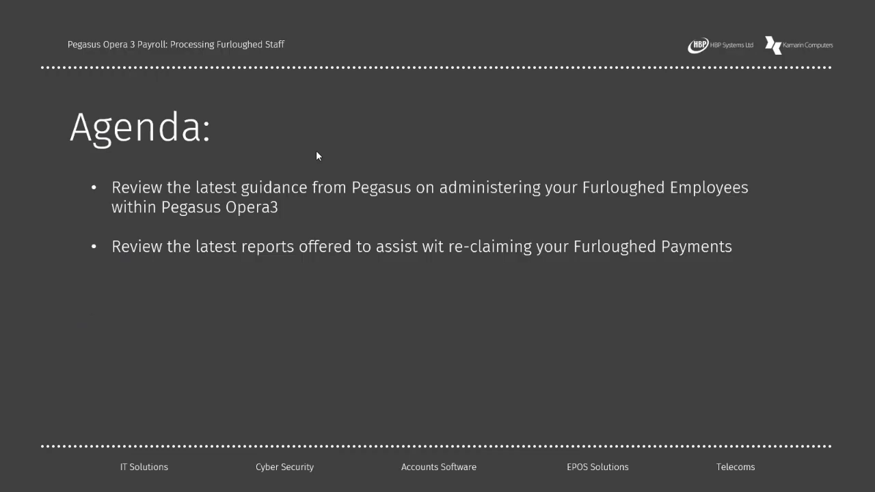
key(Right)
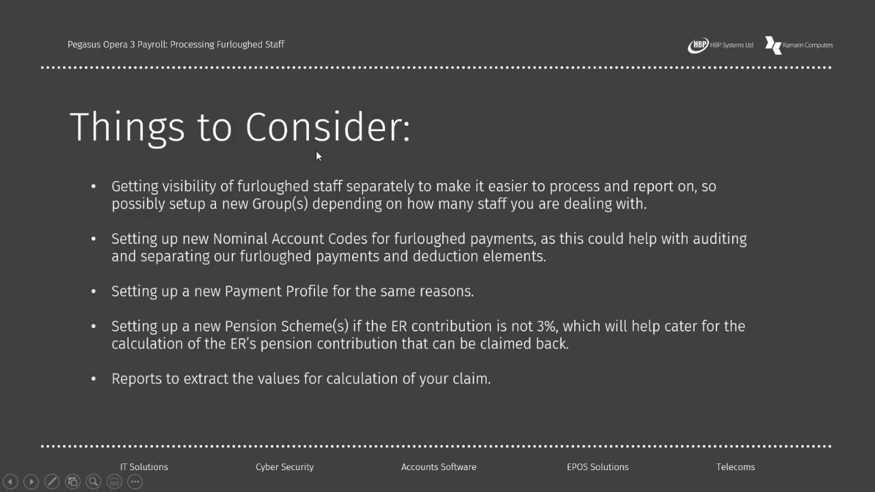
key(Right)
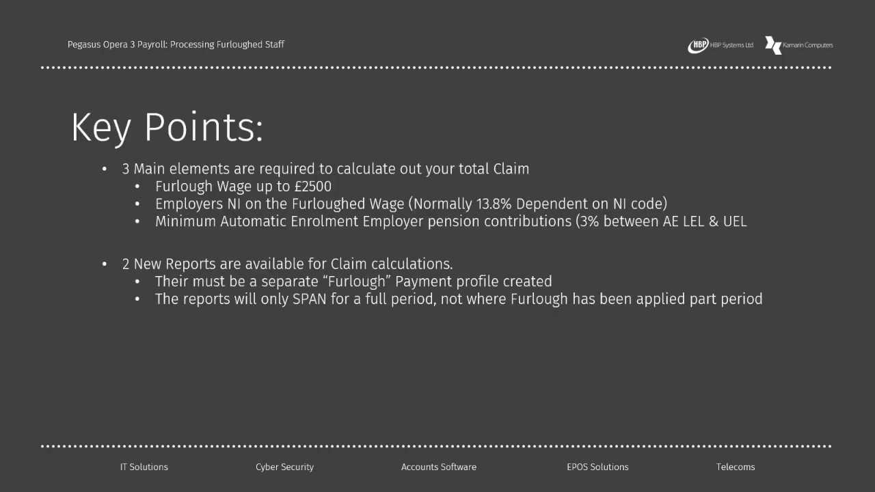
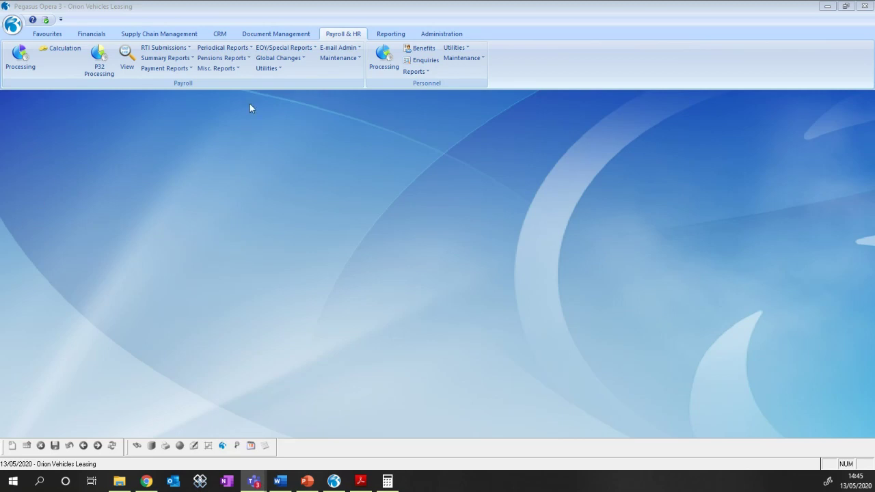
Step: Create a new payment profile described 'top-up' with nominal code W110
click(339, 58)
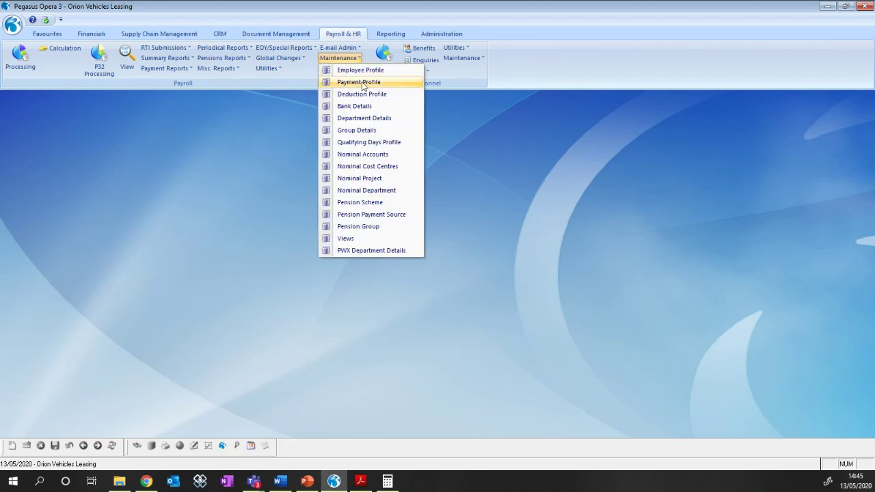
click(362, 83)
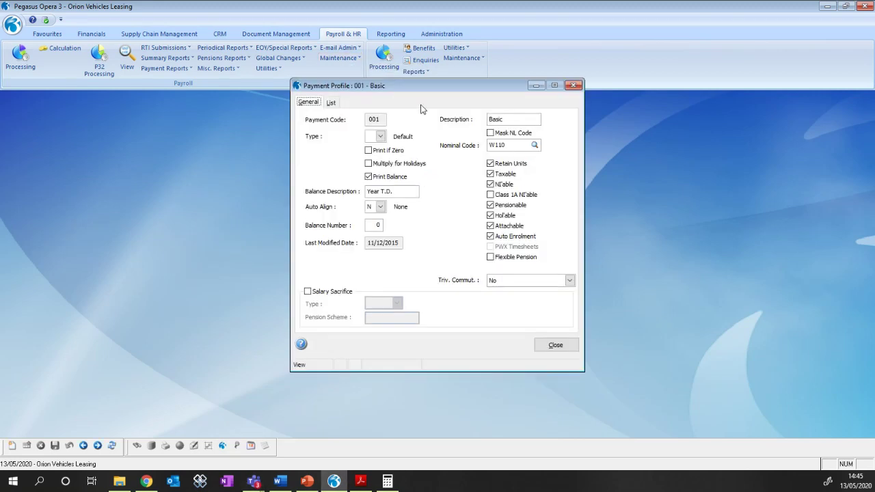
key(ctrl+n)
drag(522, 120, 484, 113)
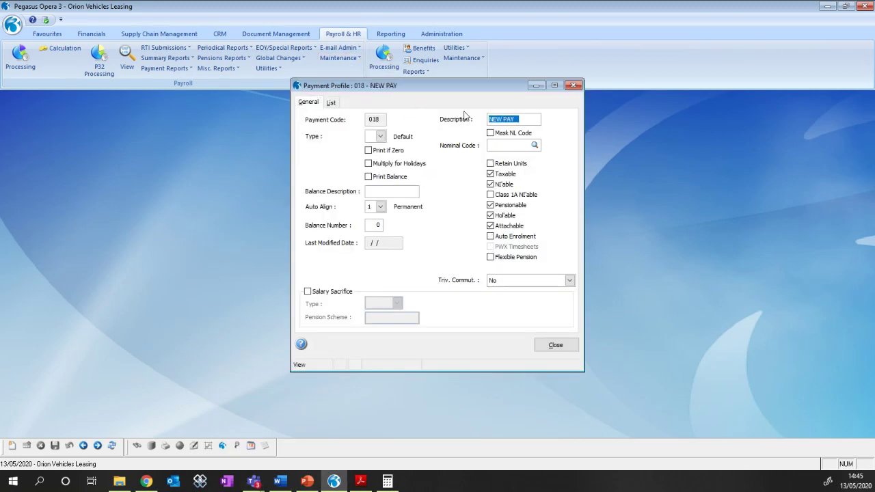
text(top-up)
click(507, 144)
text(W110)
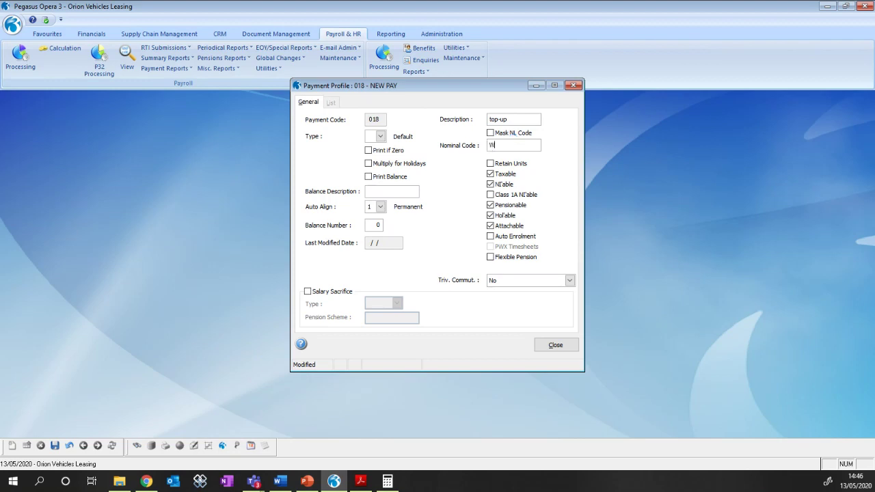
key(Tab)
Step: Set auto align to Temporary Value, tick Retain Units, then save and close the profile
click(380, 208)
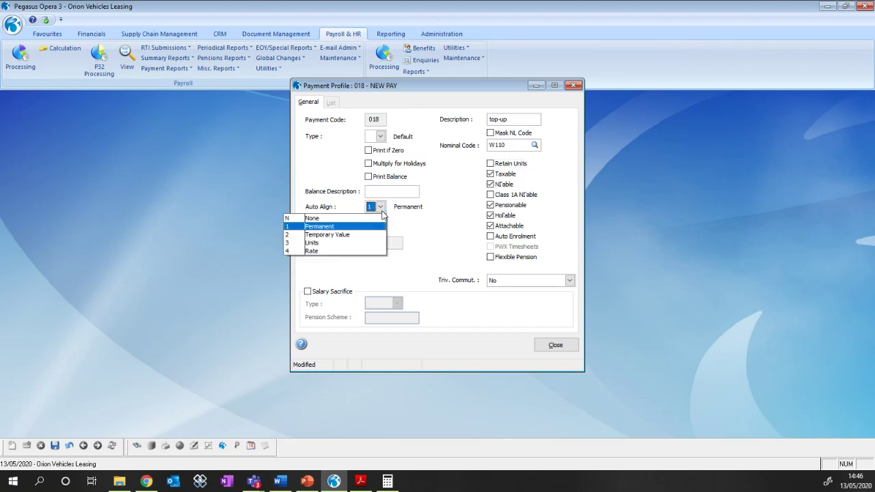
click(348, 238)
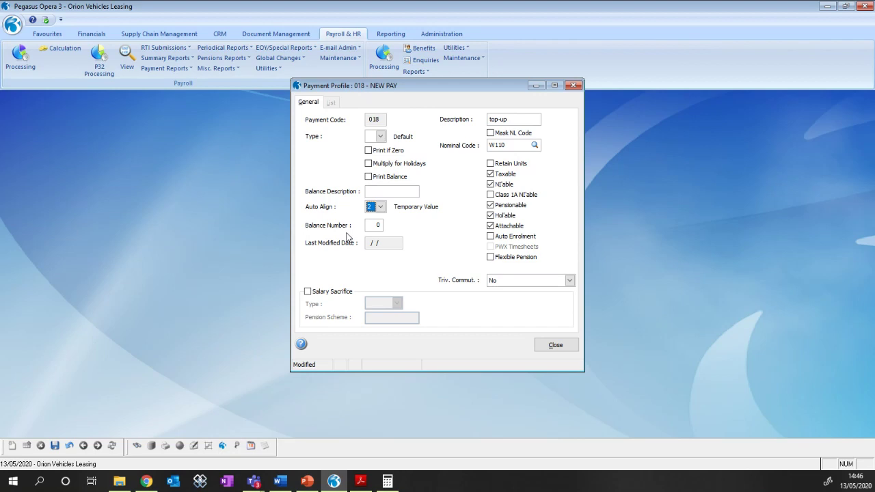
click(491, 164)
click(489, 167)
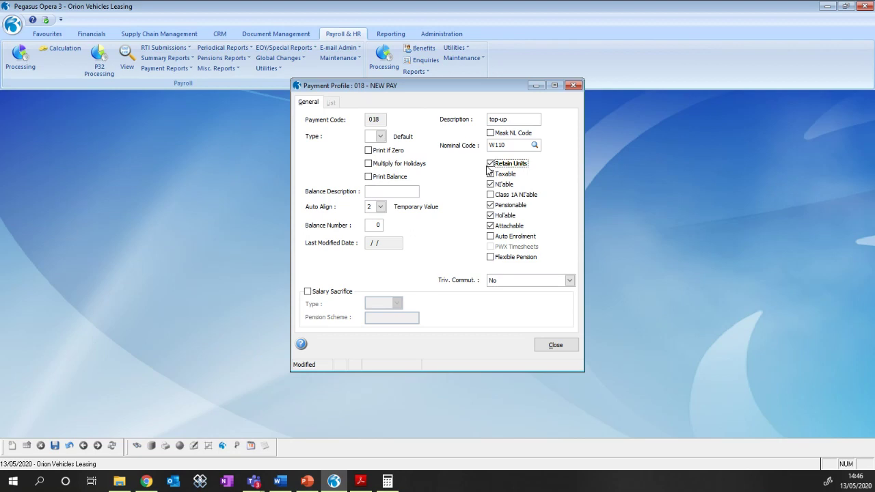
click(55, 445)
click(555, 346)
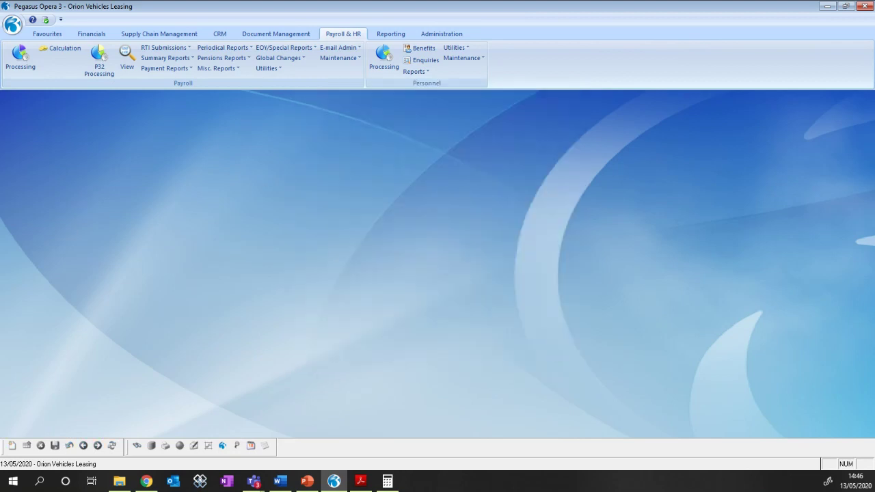
Step: Start payroll processing for the Furlough Weekly group, entering the group password
click(20, 58)
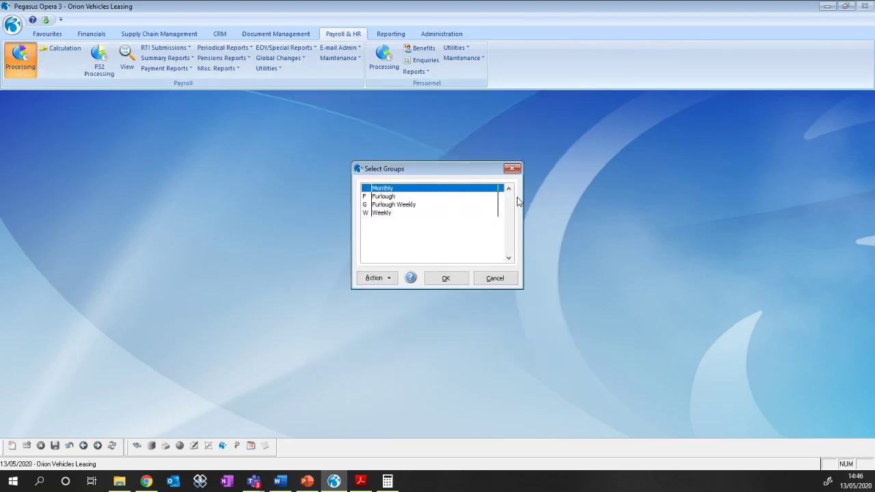
click(398, 205)
click(452, 278)
text(***)
click(423, 246)
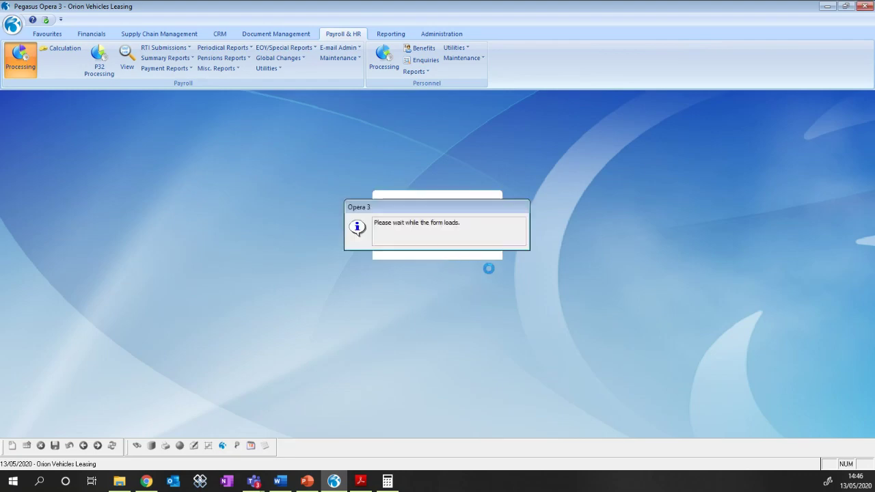
drag(392, 94, 402, 57)
Step: Add the P018 top-up payment to the employee's Pay & Deductions
click(273, 285)
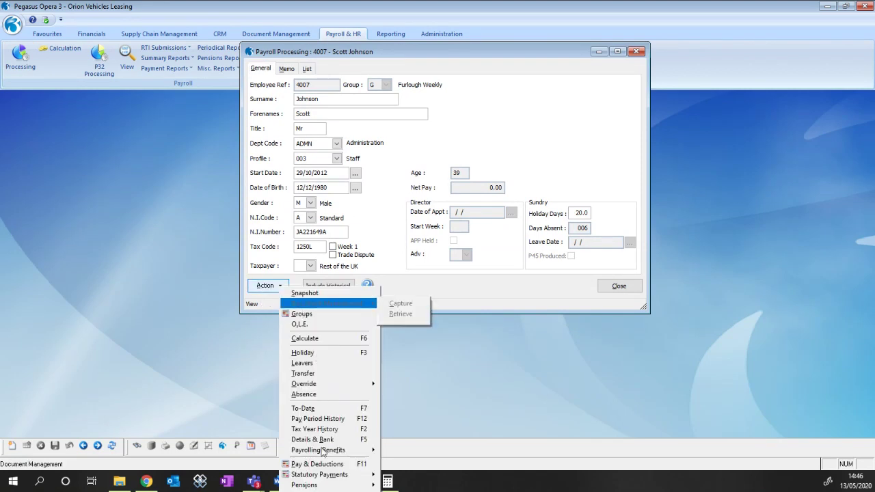
click(321, 464)
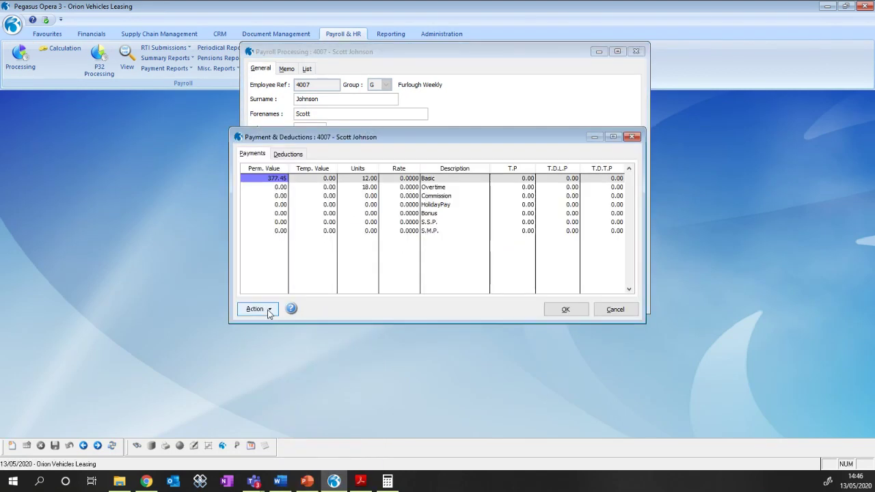
click(268, 310)
click(294, 326)
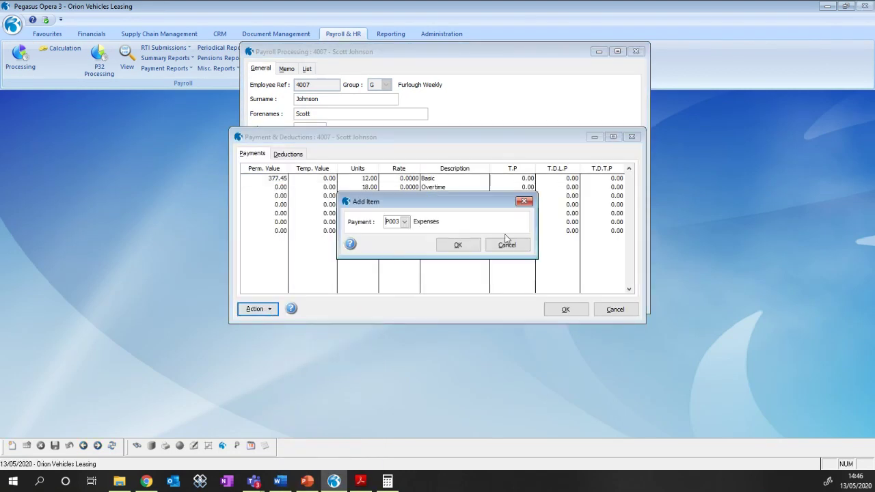
click(405, 222)
scroll(361, 274, down, 2)
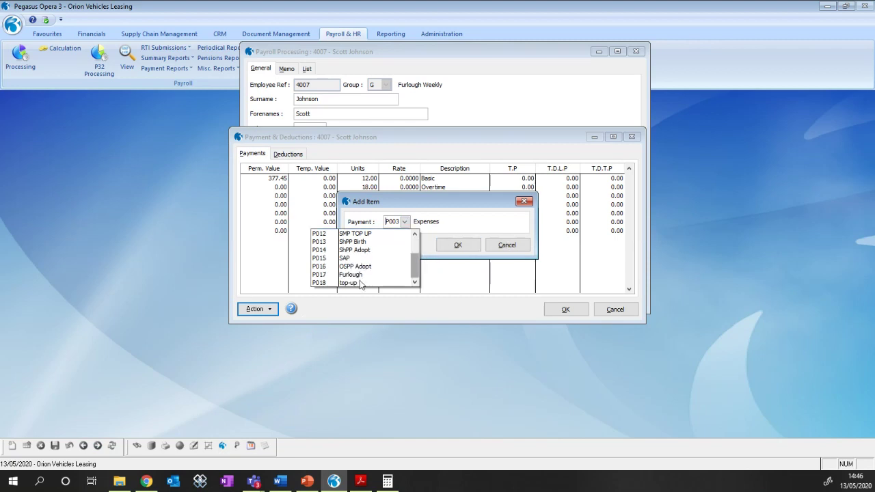
key(Escape)
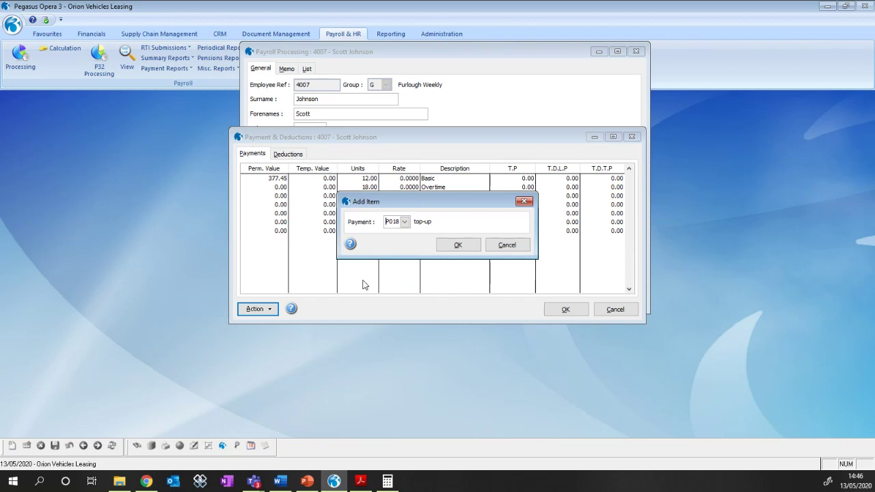
click(458, 245)
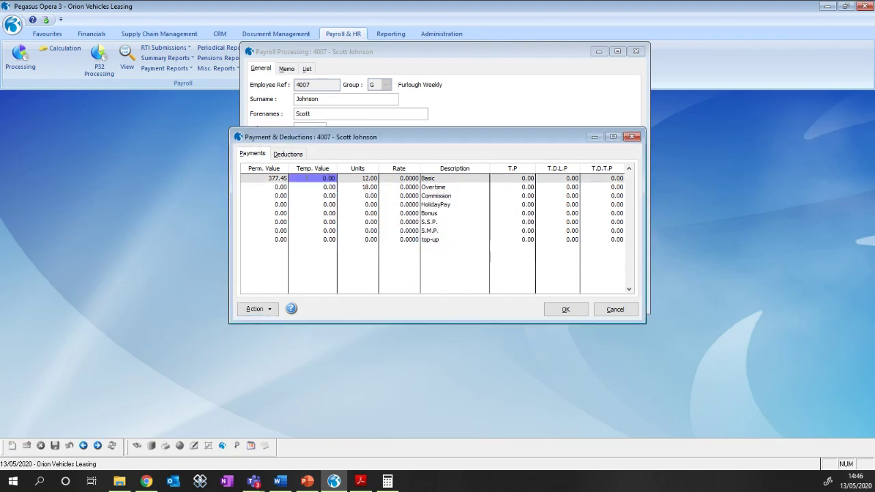
Step: Add the P017 Furlough payment item to the employee's payments
click(267, 310)
click(287, 324)
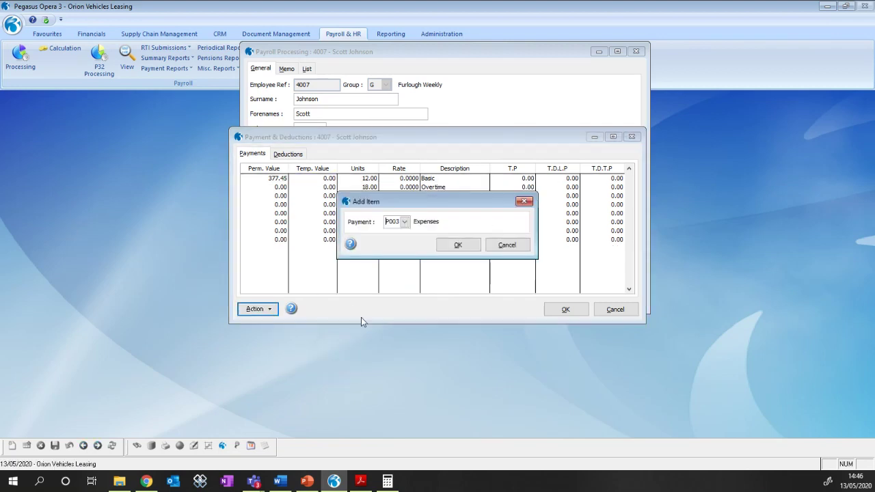
click(404, 222)
scroll(416, 260, down, 3)
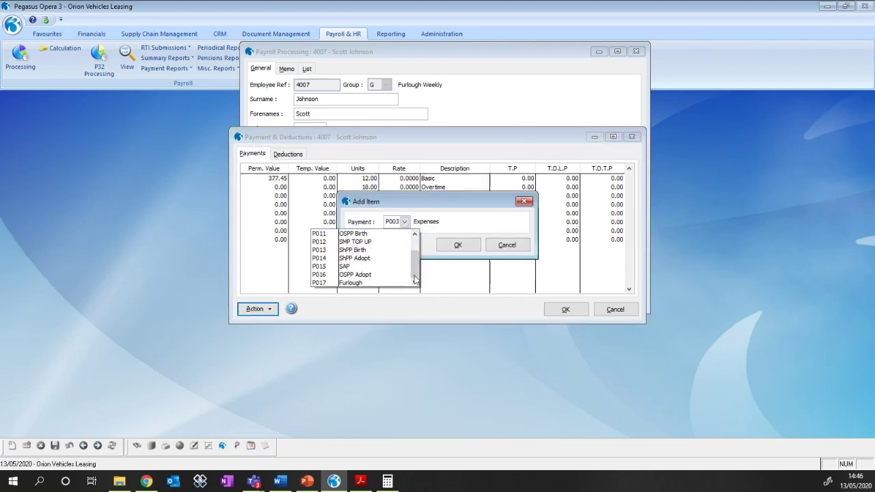
click(377, 286)
click(458, 246)
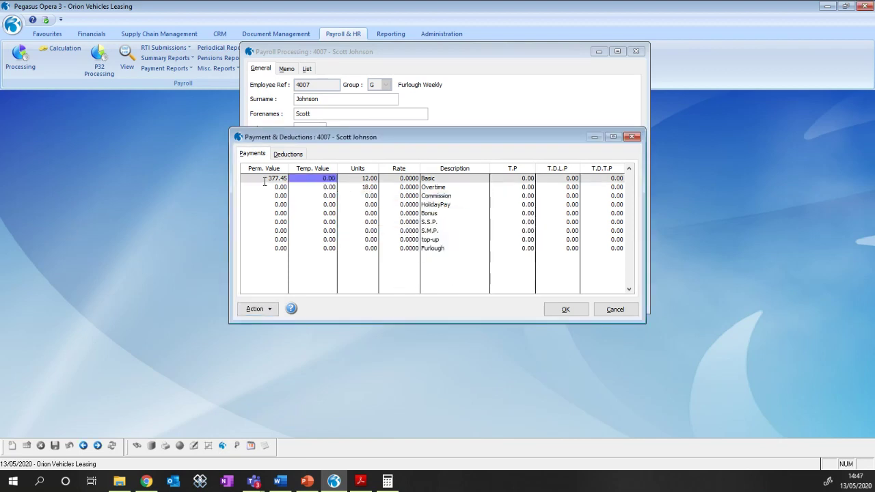
Step: Set Basic permanent value to 0, Furlough temporary value 300 and top-up 100
text(0 .)
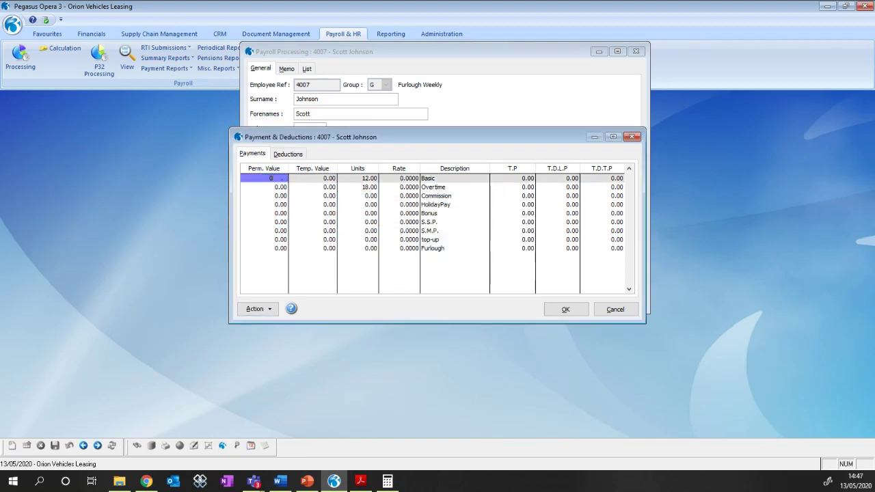
key(Tab)
key(Tab)
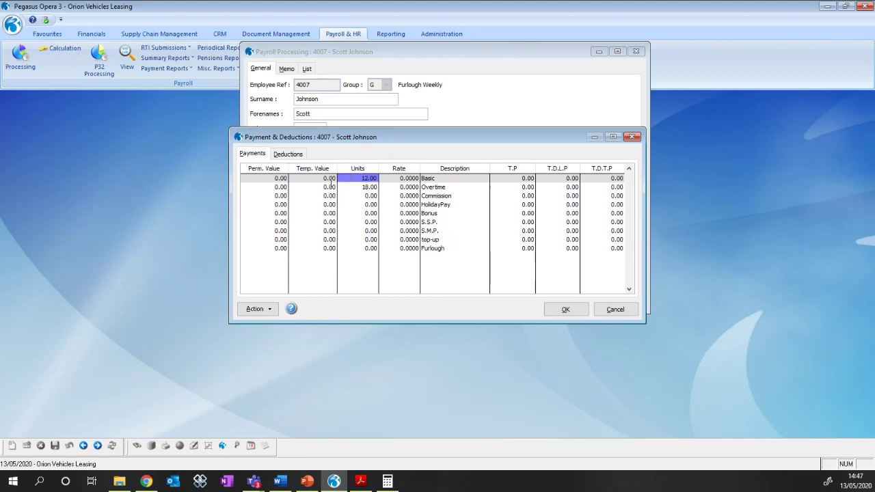
click(316, 244)
click(314, 247)
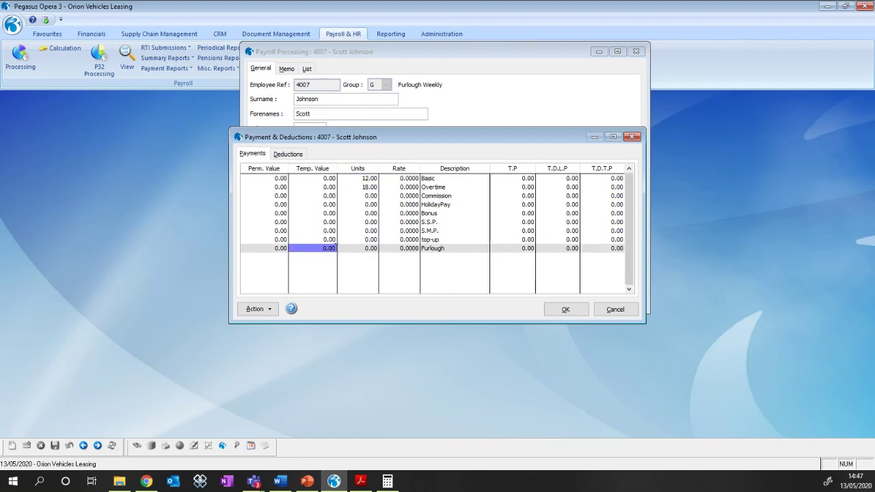
text(300)
key(Tab)
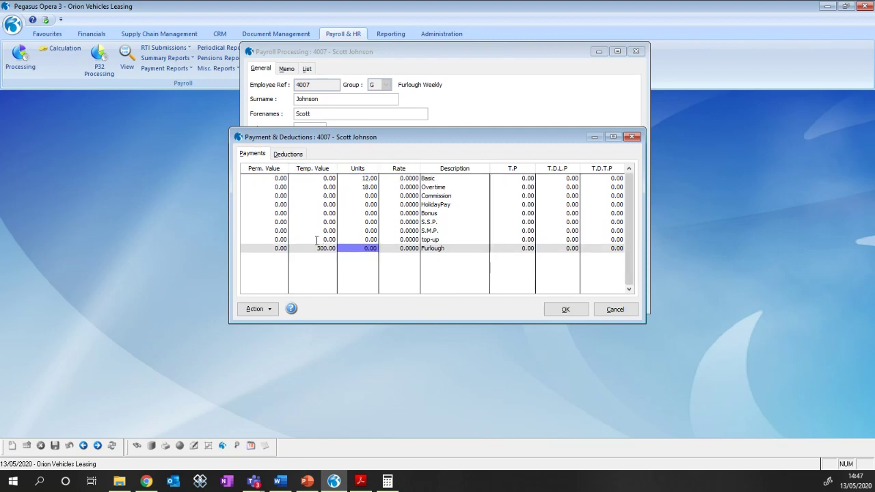
click(317, 240)
text(100)
key(Tab)
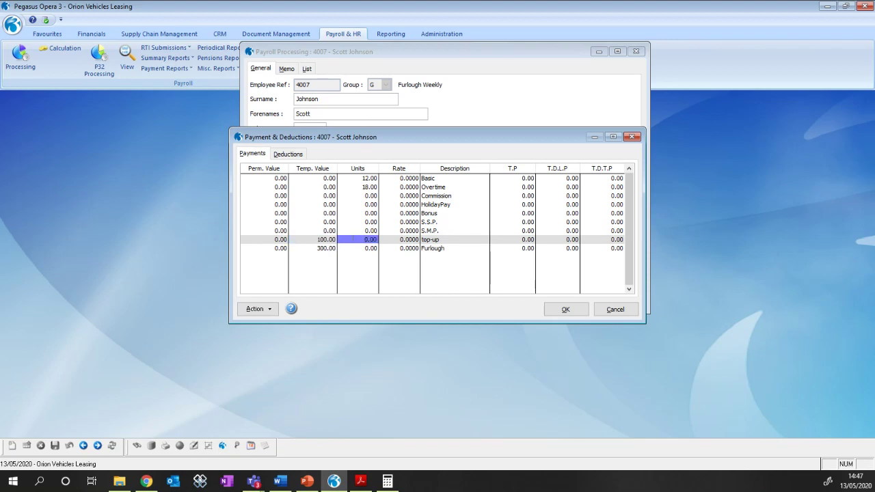
Step: Calculate the period's pay (369.96 net) and close the payroll processing windows
click(256, 309)
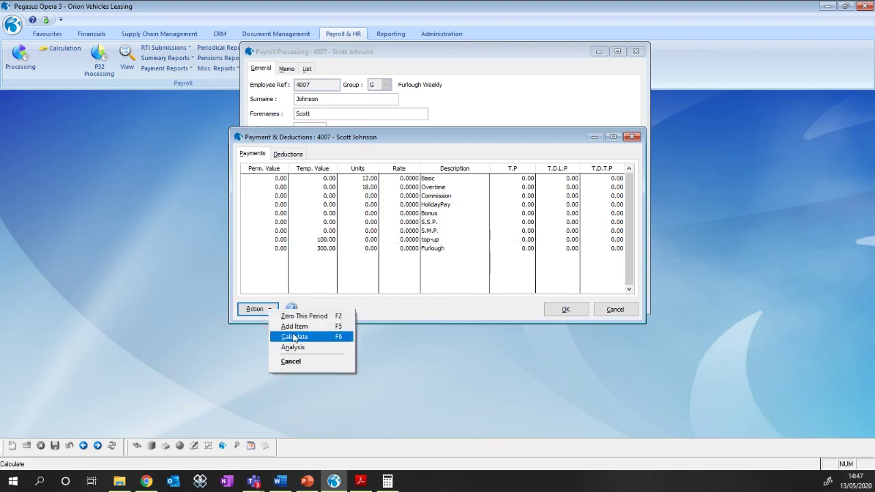
click(248, 338)
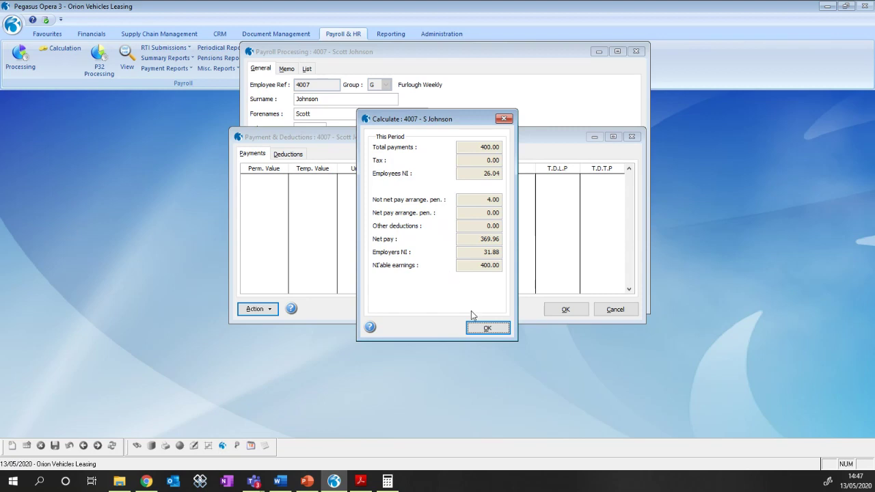
click(499, 329)
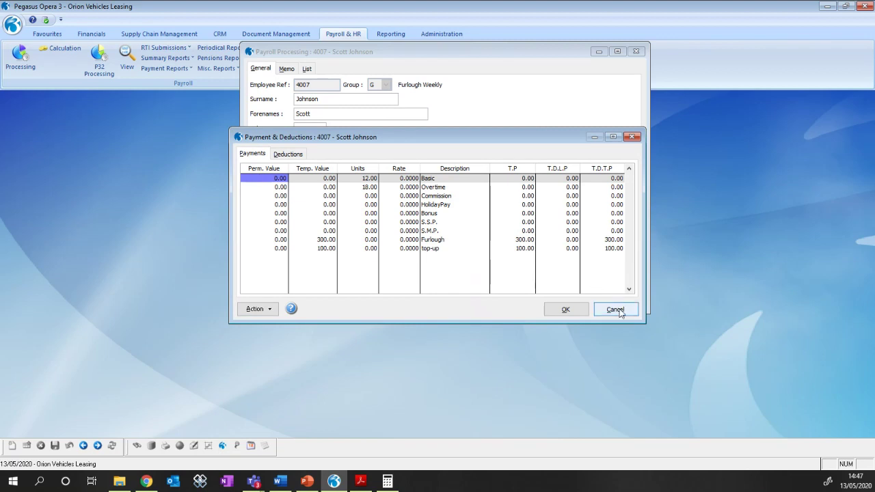
click(615, 309)
click(635, 51)
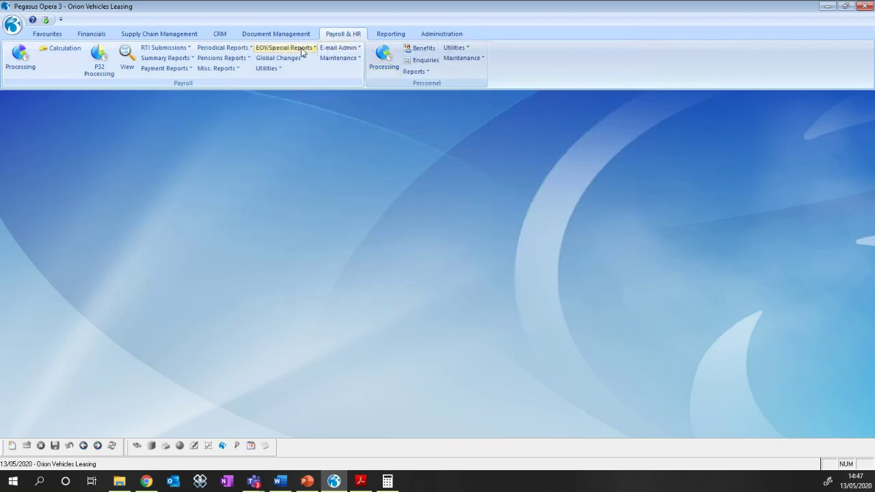